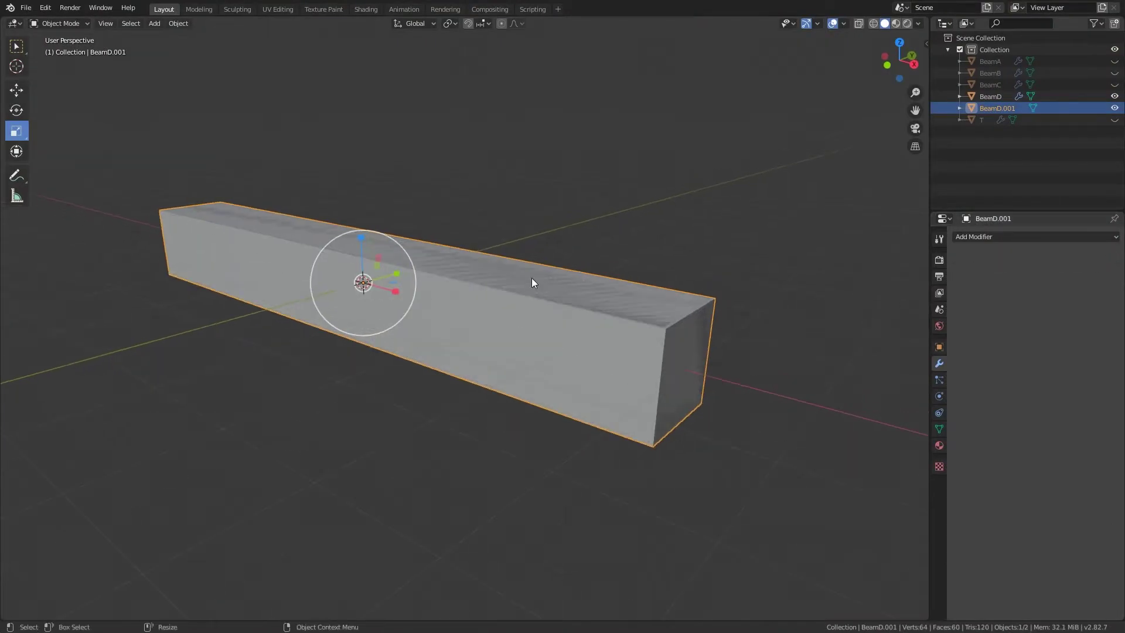
# - Narrow the BeamD.001 cutter and subtract it from BeamD with BoolTool Difference to carve the top groove
pyautogui.press('Tab')
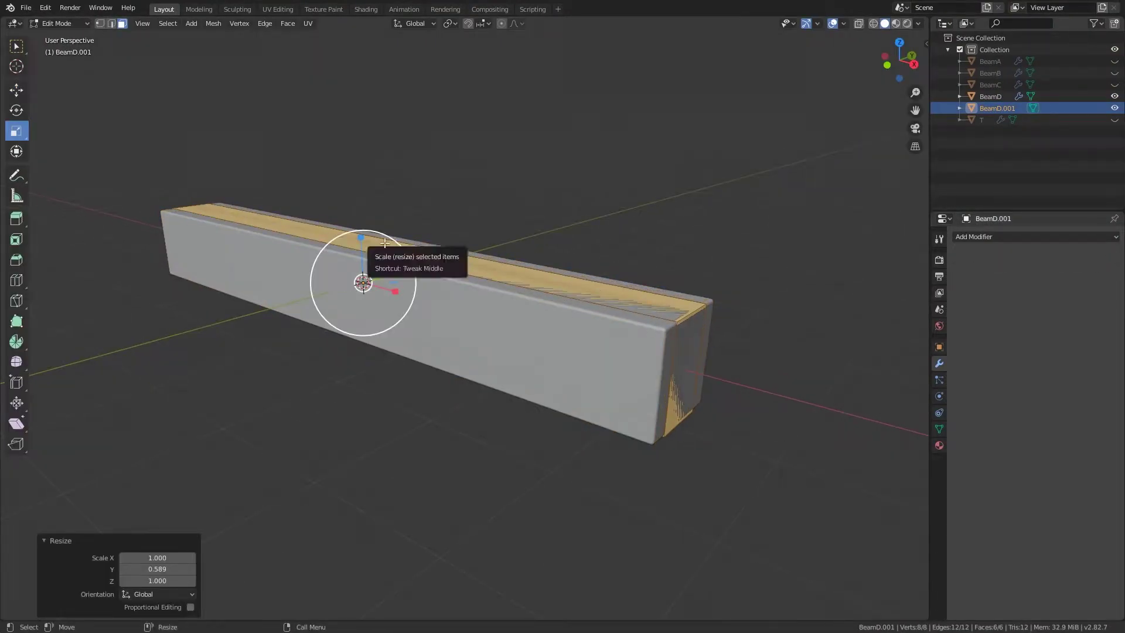
pyautogui.keyDown('shift'); pyautogui.click(522, 334); pyautogui.keyUp('shift')
pyautogui.press('ctrl+KP_Subtract')
pyautogui.moveTo(856, 308); pyautogui.dragTo(729, 228, button='middle')
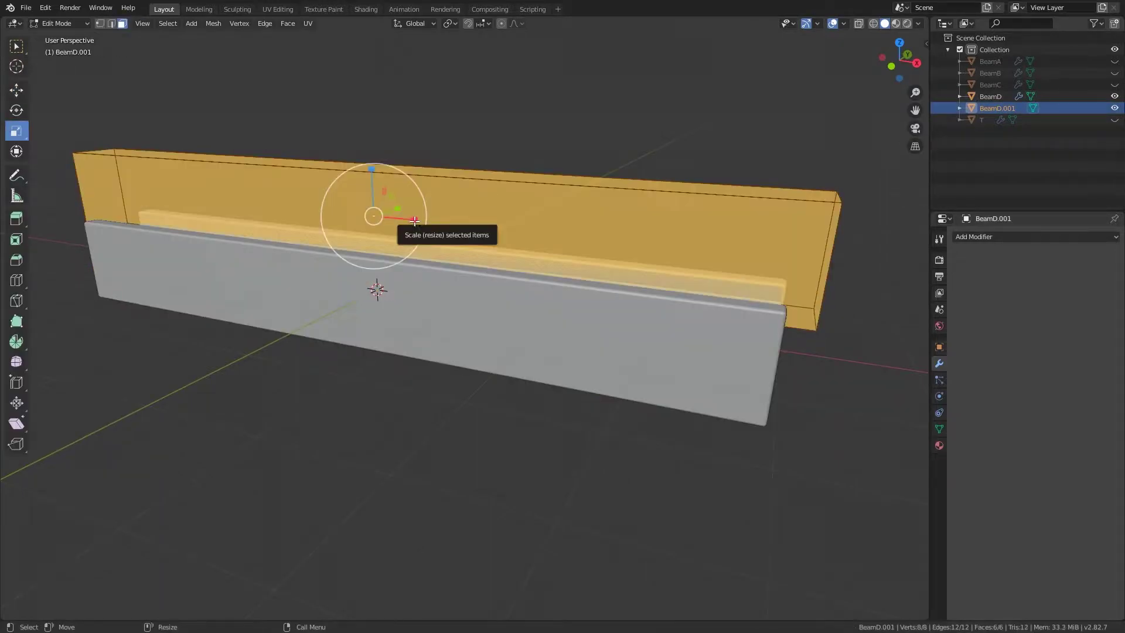
pyautogui.press('x')
pyautogui.click(219, 243)
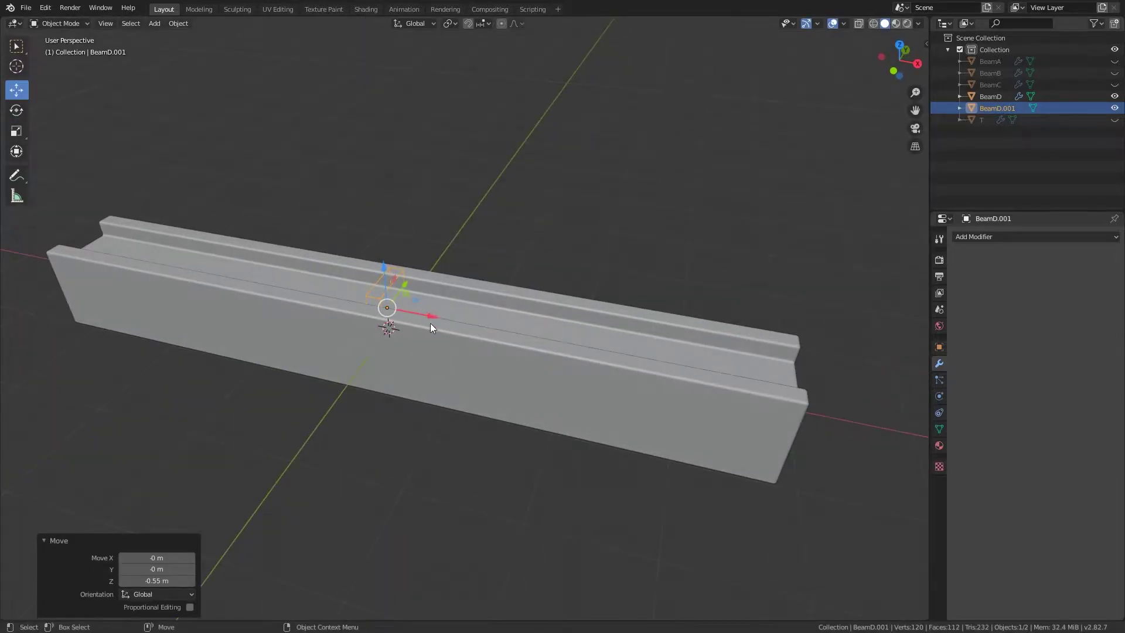
pyautogui.moveTo(430, 322)
pyautogui.mouseDown(button='middle')
pyautogui.moveTo(651, 342)
pyautogui.moveTo(760, 321)
pyautogui.mouseUp(button='middle')
# - Add an Array modifier to the BeamD.001 cutter
pyautogui.click(1034, 236)
pyautogui.click(844, 250)
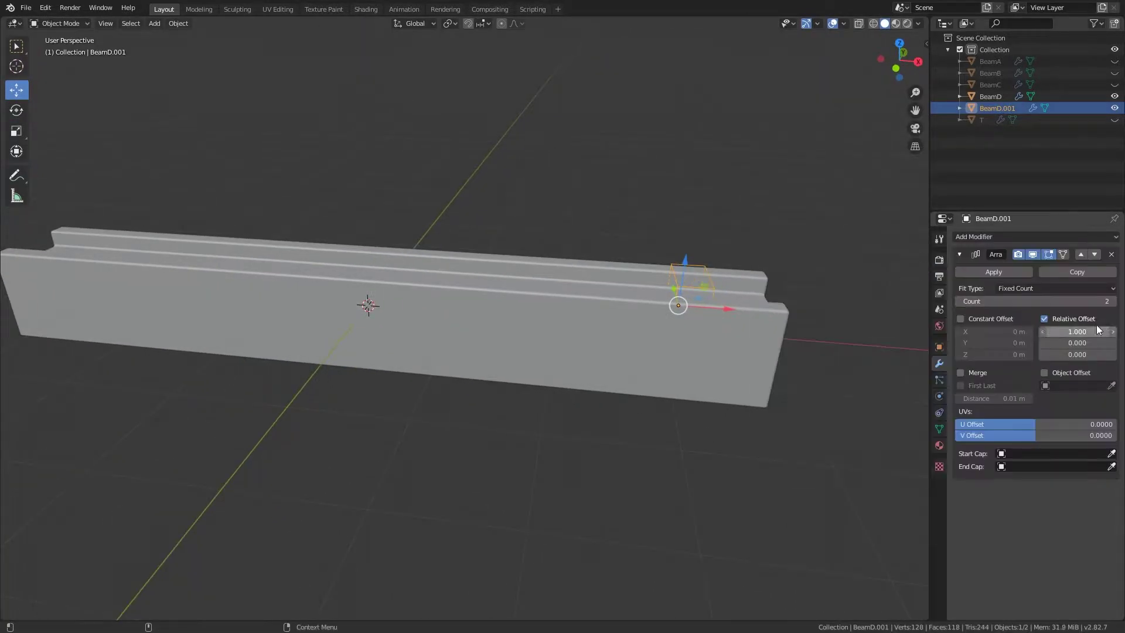
pyautogui.keyDown('shift'); pyautogui.click(751, 353); pyautogui.keyUp('shift')
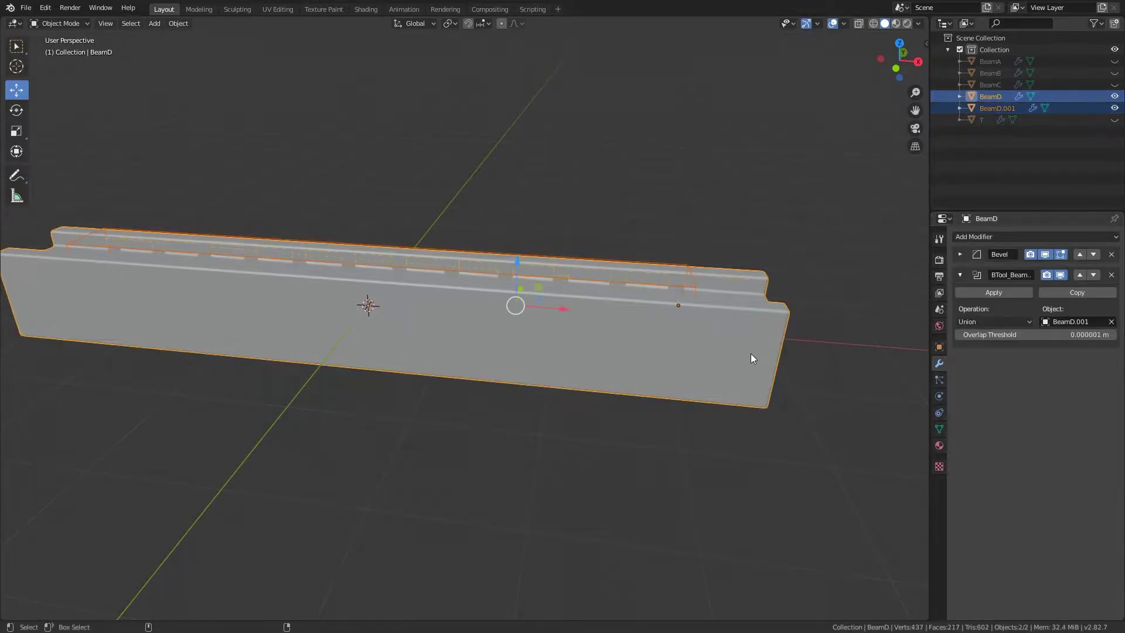
pyautogui.moveTo(751, 354); pyautogui.dragTo(717, 316, button='middle')
pyautogui.click(960, 254)
pyautogui.scroll(4, 772, 290)
# - Resize the repeated tooth piece, slide it along the beam, and tilt it 23.8°
pyautogui.click(772, 289)
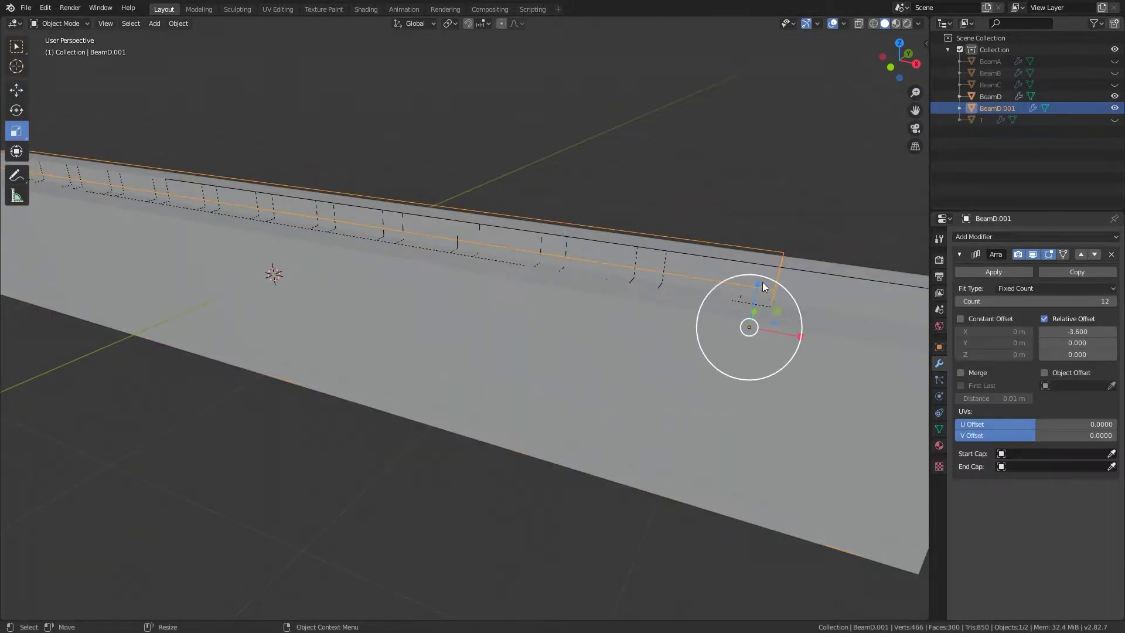
pyautogui.press('Tab')
pyautogui.press('s')
pyautogui.click(811, 303)
pyautogui.moveTo(810, 302)
pyautogui.keyDown('alt'); pyautogui.mouseDown(button='middle')
pyautogui.moveTo(733, 293)
pyautogui.moveTo(729, 263)
pyautogui.mouseUp(button='middle'); pyautogui.keyUp('alt')
pyautogui.press('w')
pyautogui.click(756, 286)
pyautogui.scroll(3, 772, 270)
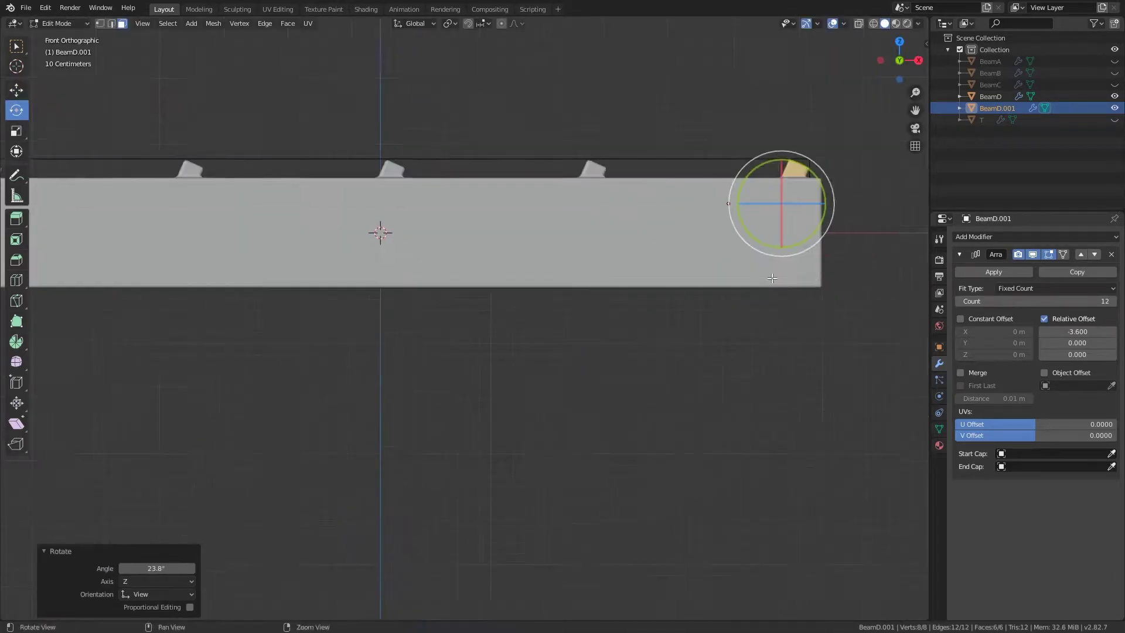
# - Re-rotate the tooth, shift it -0.106 m, and space the teeth further apart
pyautogui.press('r')
pyautogui.click(773, 222)
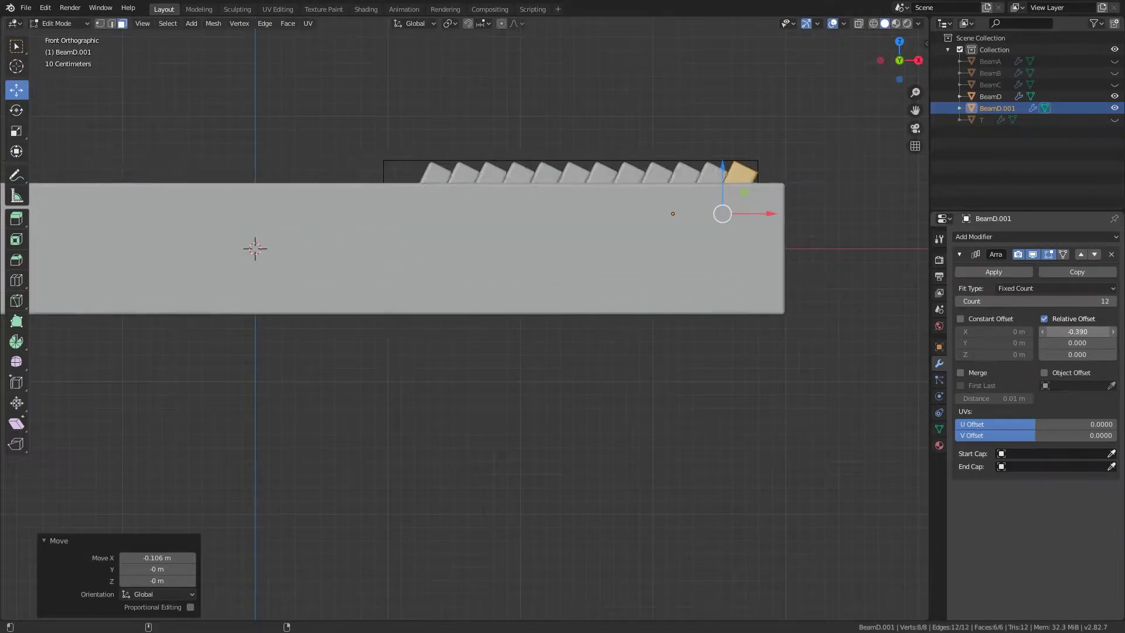
pyautogui.moveTo(1078, 331); pyautogui.dragTo(1077, 331)
pyautogui.scroll(3, 844, 301)
pyautogui.moveTo(844, 301)
pyautogui.mouseDown(button='middle')
pyautogui.moveTo(793, 346)
pyautogui.moveTo(645, 326)
pyautogui.mouseUp(button='middle')
pyautogui.scroll(4, 690, 323)
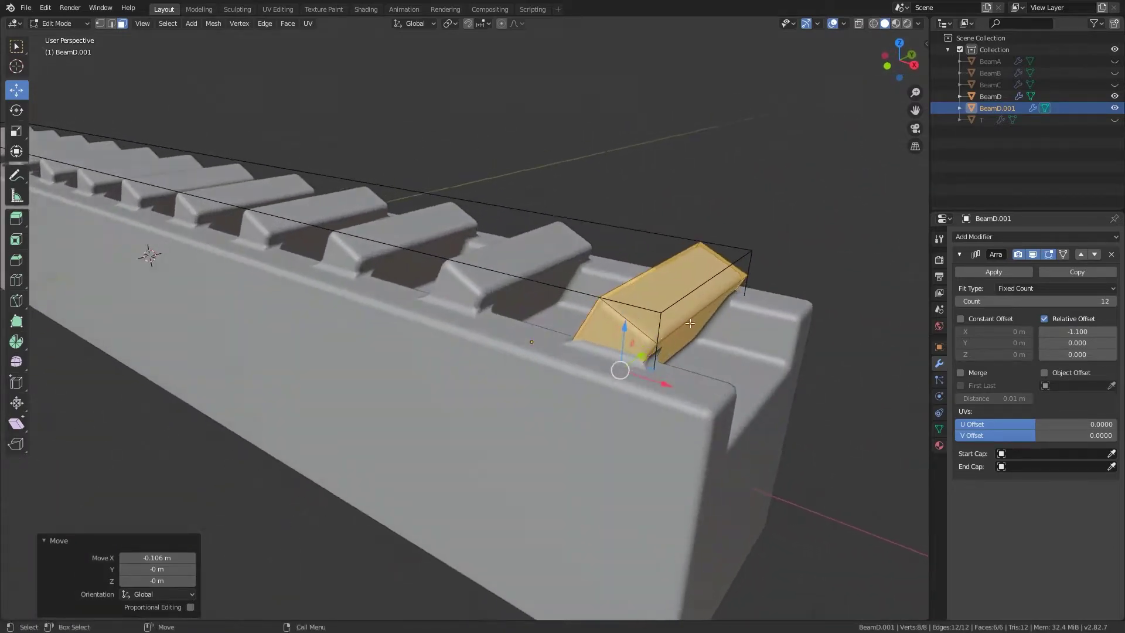
# - Bevel the tooth's top edge, redoing the bevel once
pyautogui.press('2')
pyautogui.click(674, 266)
pyautogui.rightClick(647, 250)
pyautogui.click(648, 250)
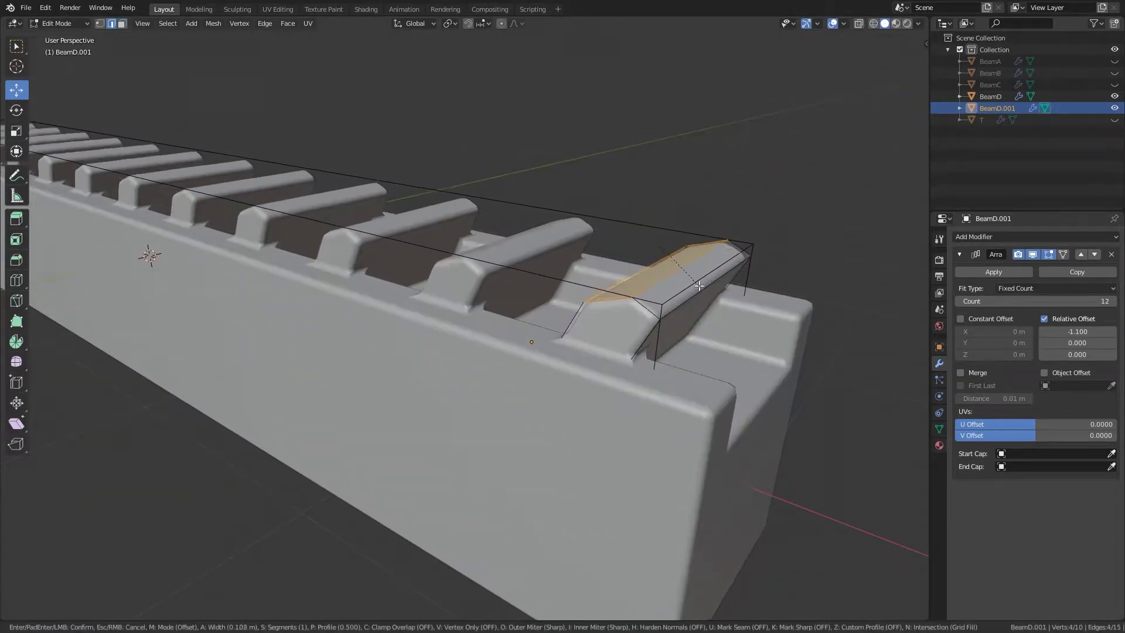
pyautogui.click(704, 289)
pyautogui.moveTo(666, 269); pyautogui.dragTo(635, 293, button='middle')
pyautogui.hotkey('ctrl', 'z')
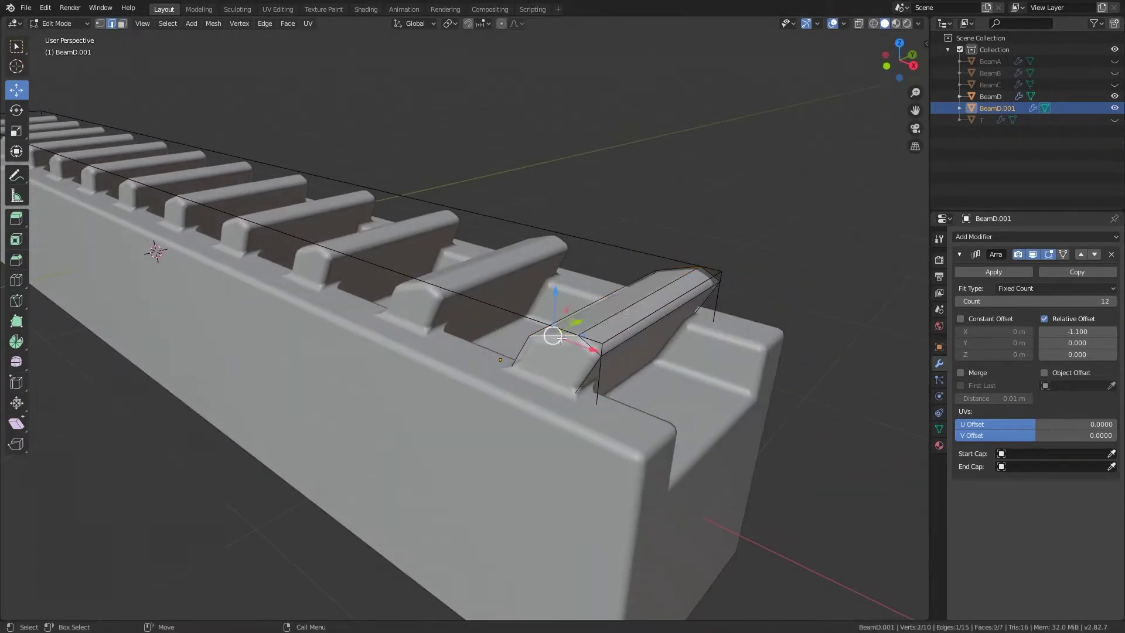
pyautogui.rightClick(665, 259)
pyautogui.click(664, 261)
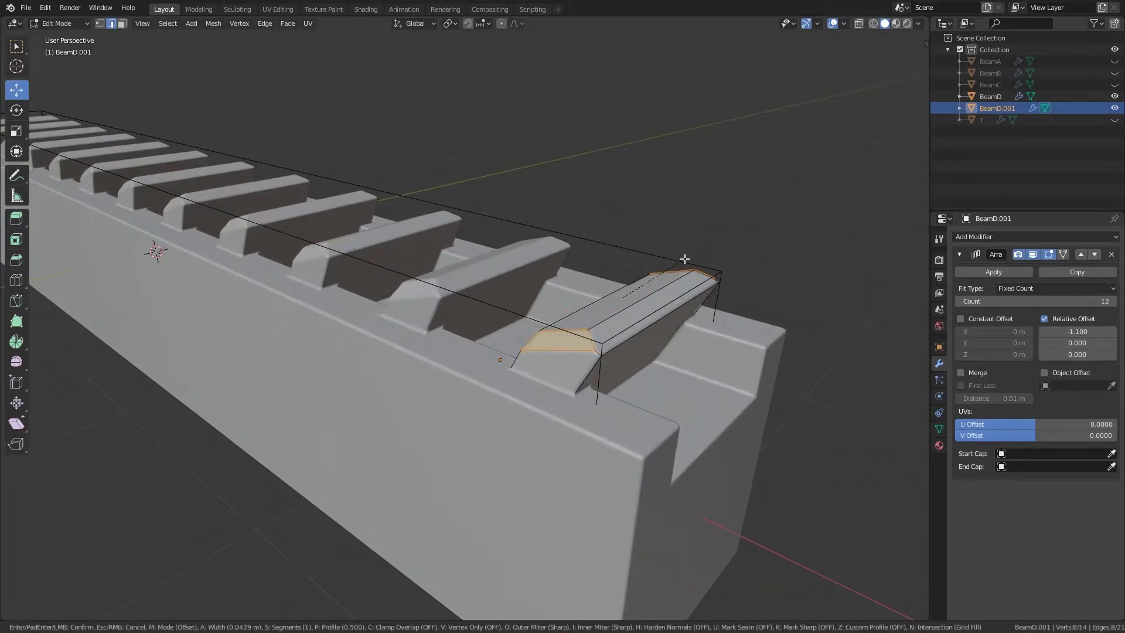
pyautogui.click(685, 259)
# - Lower the teeth into the beam with a few vertical adjustments
pyautogui.press('Tab')
pyautogui.press('g')
pyautogui.press('z')
pyautogui.click(526, 315)
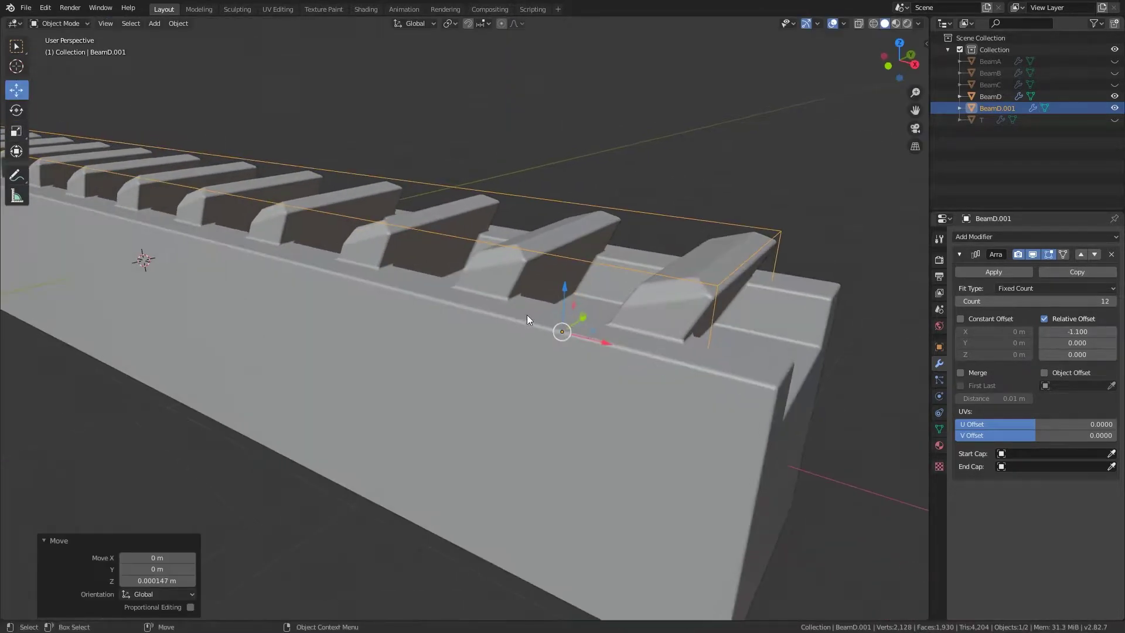
pyautogui.press('g')
pyautogui.click(609, 345)
pyautogui.press('g')
pyautogui.press('z')
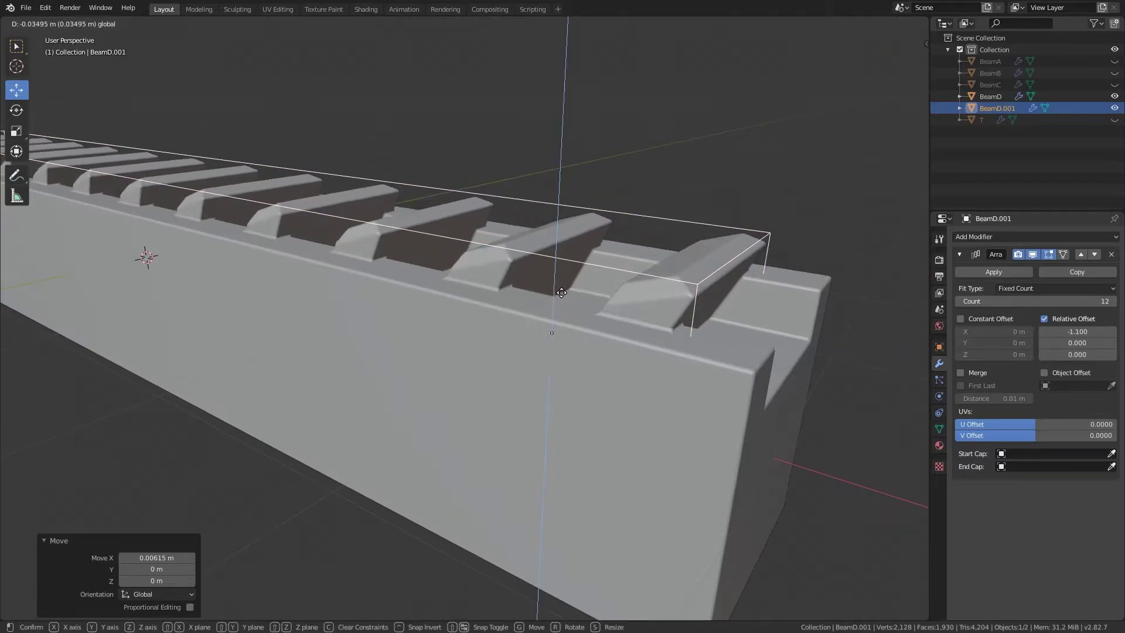
pyautogui.click(598, 311)
pyautogui.moveTo(598, 311); pyautogui.dragTo(512, 297, button='middle')
# - Shift the teeth -0.013 m along the beam and fix their final position
pyautogui.press('g')
pyautogui.press('x')
pyautogui.click(519, 307)
pyautogui.press('KP_1')
pyautogui.scroll(-2, 744, 215)
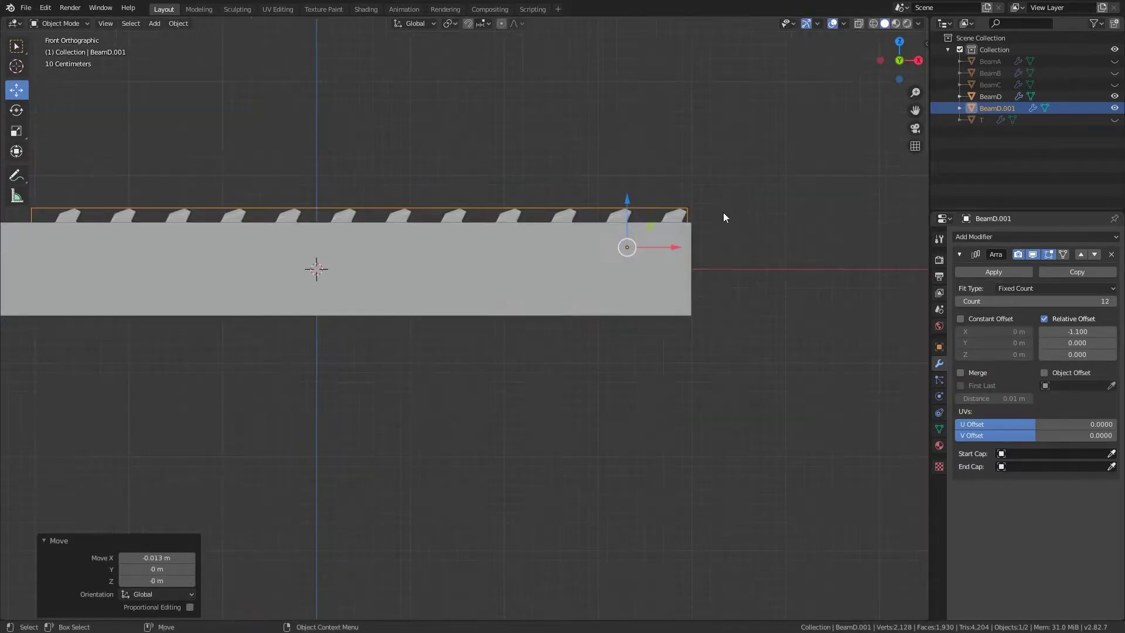
pyautogui.scroll(-2, 724, 212)
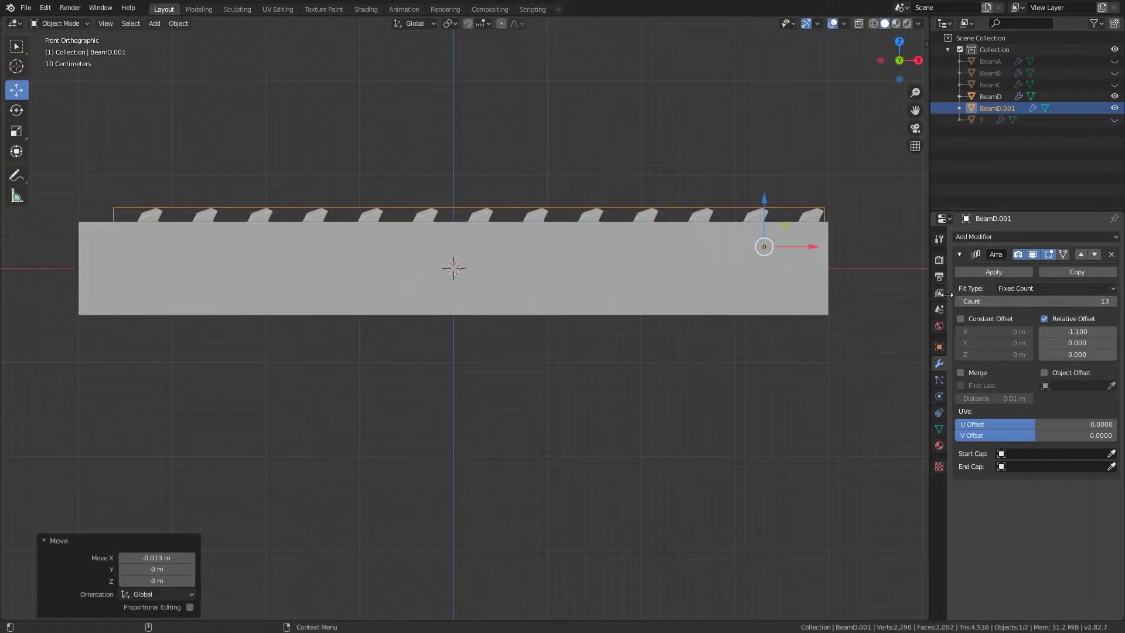
pyautogui.click(808, 245)
pyautogui.moveTo(808, 245); pyautogui.dragTo(732, 307, button='middle')
pyautogui.click(786, 428)
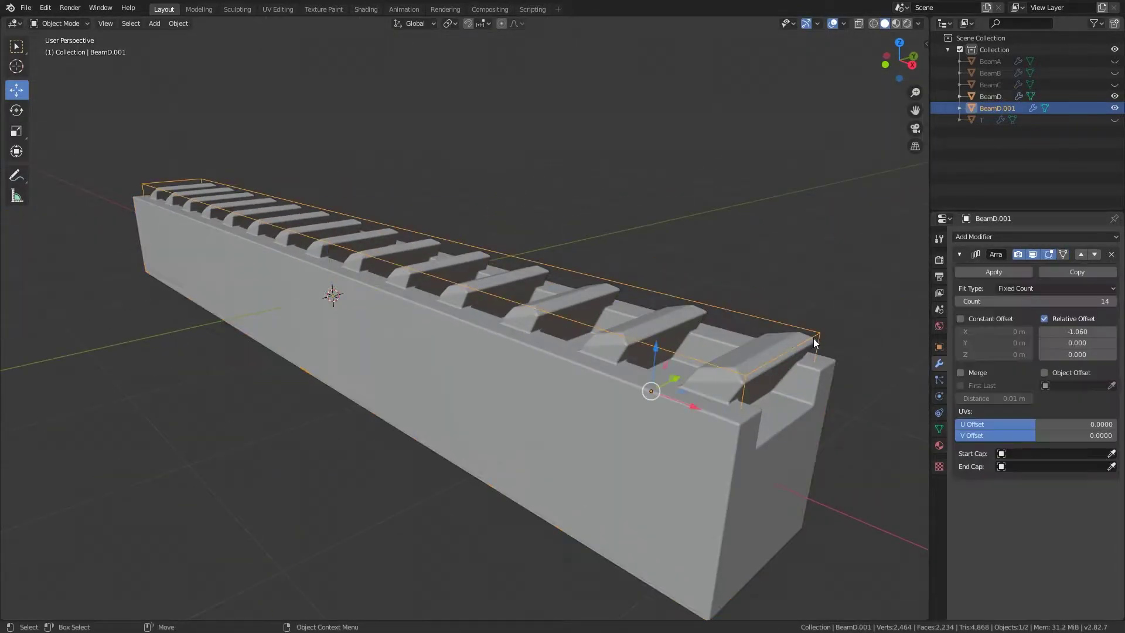
# - Delete the separate teeth object and add a cube below-right of the beam centre
pyautogui.press('KP_1')
pyautogui.press('Delete')
pyautogui.hotkey('shift', 'a')
pyautogui.press('g')
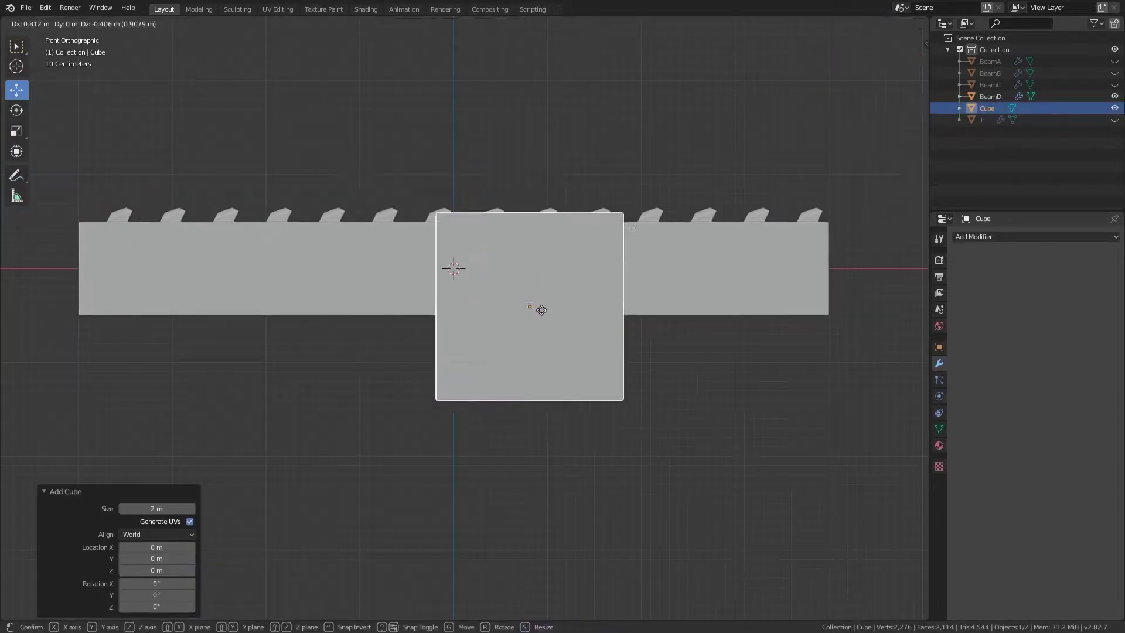
pyautogui.click(786, 378)
# - Widen the cube along the beam and raise its bottom face in see-through mode
pyautogui.press('Tab')
pyautogui.hotkey('alt', 'z')
pyautogui.click(657, 350)
pyautogui.press('g')
pyautogui.press('x')
pyautogui.click(812, 350)
pyautogui.moveTo(673, 422); pyautogui.dragTo(782, 458)
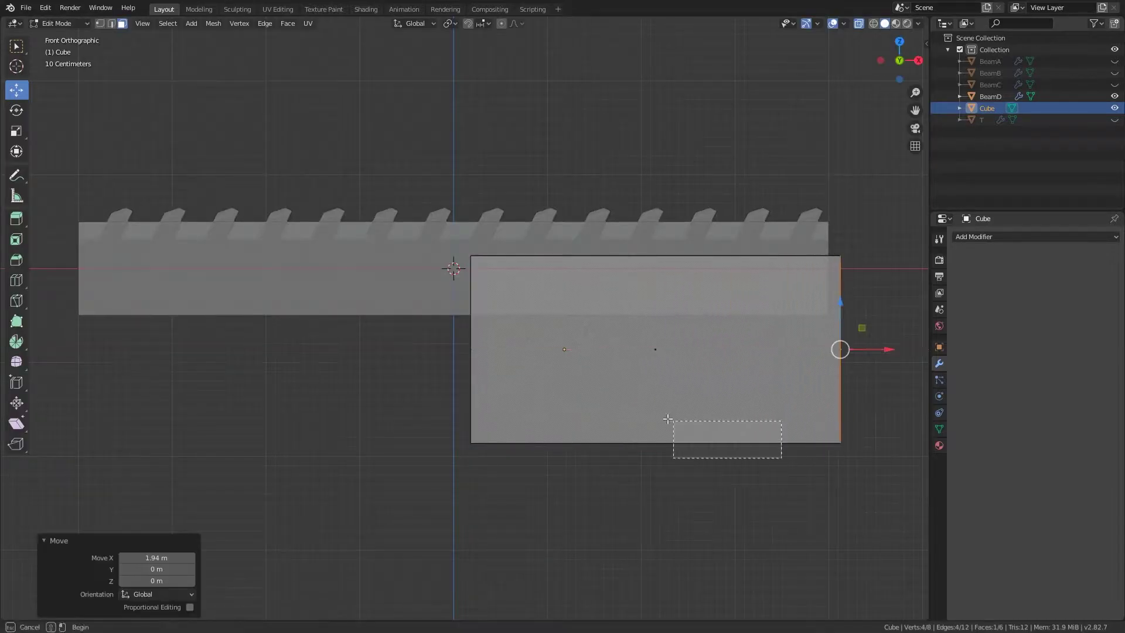
pyautogui.press('g')
pyautogui.press('z')
pyautogui.click(689, 324)
# - Split the cube with a centred cut and raise the right half's bottom edge into a step
pyautogui.press('2')
pyautogui.rightClick(689, 326)
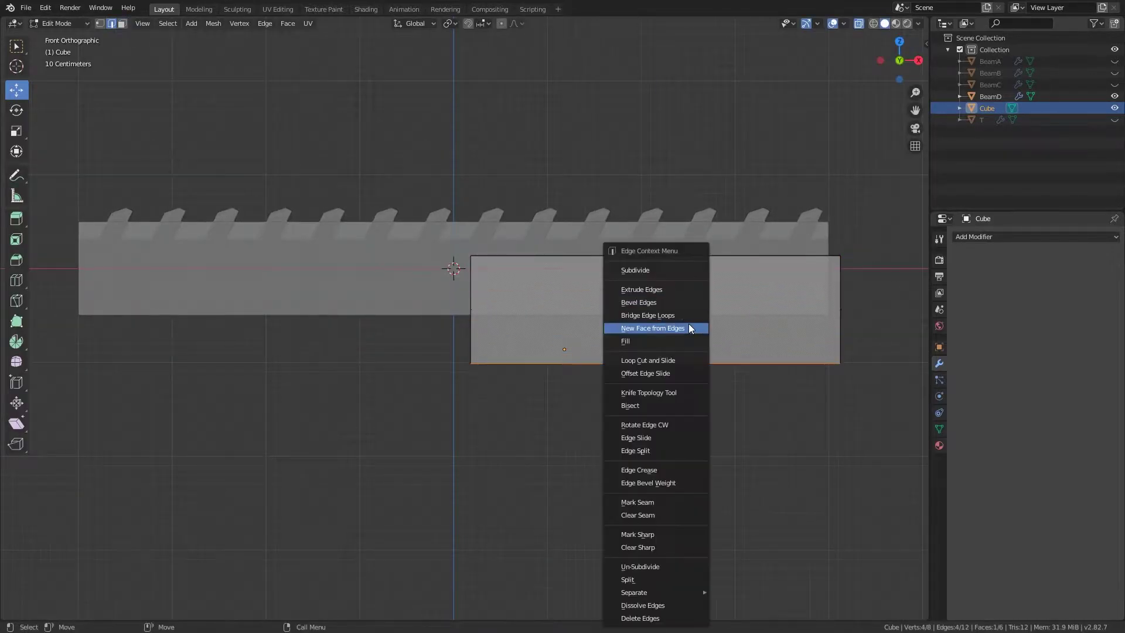
pyautogui.click(648, 361)
pyautogui.click(670, 321)
pyautogui.rightClick(671, 321)
pyautogui.click(748, 364)
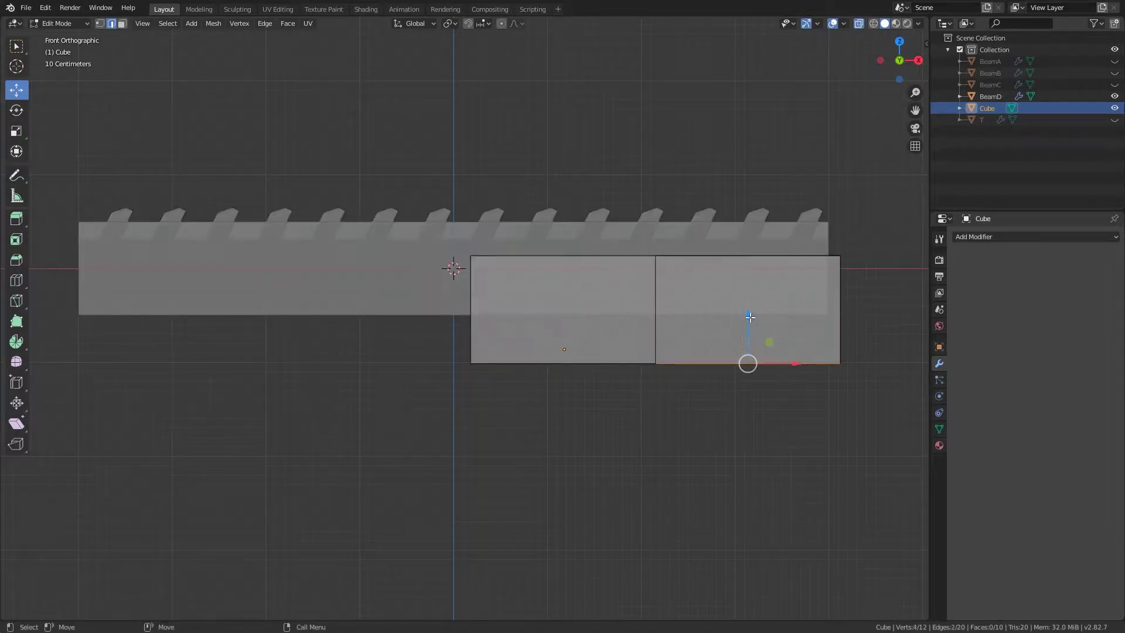
pyautogui.press('g')
pyautogui.press('z')
pyautogui.click(753, 234)
# - Shift the lower-left edge 0.65 m right, cancelling an attempted extrusion
pyautogui.click(471, 316)
pyautogui.press('g')
pyautogui.press('x')
pyautogui.click(572, 307)
pyautogui.rightClick(490, 189)
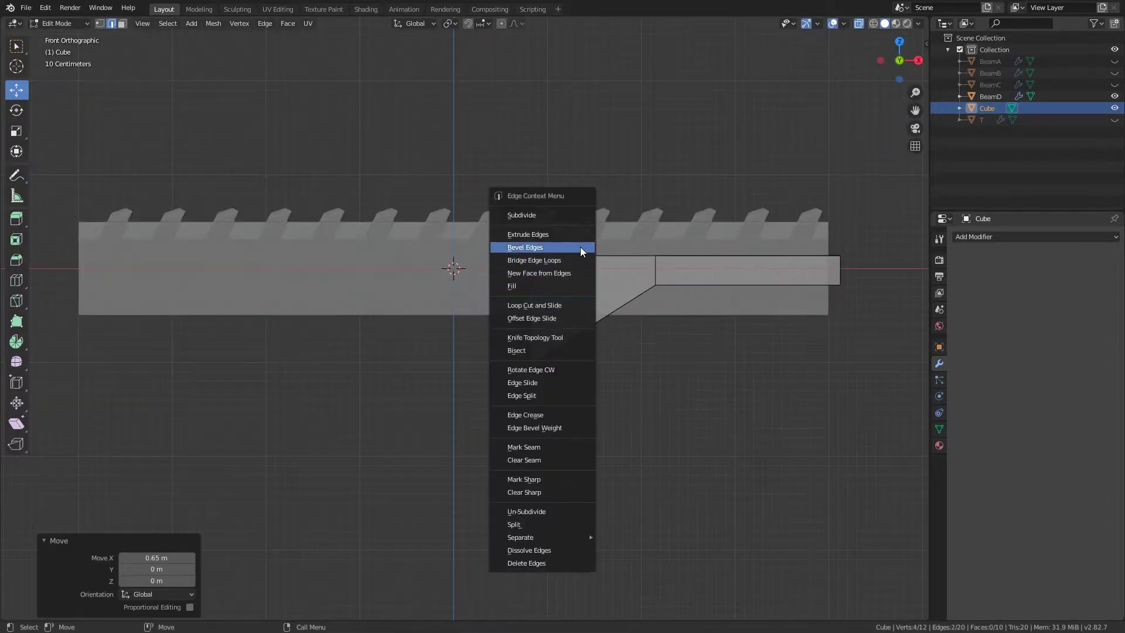
pyautogui.click(540, 244)
pyautogui.press('Escape')
pyautogui.hotkey('ctrl', 'z')
pyautogui.moveTo(405, 254); pyautogui.dragTo(483, 271, button='middle')
# - Extrude the cube's left face leftward to complete the stepped profile
pyautogui.rightClick(584, 317)
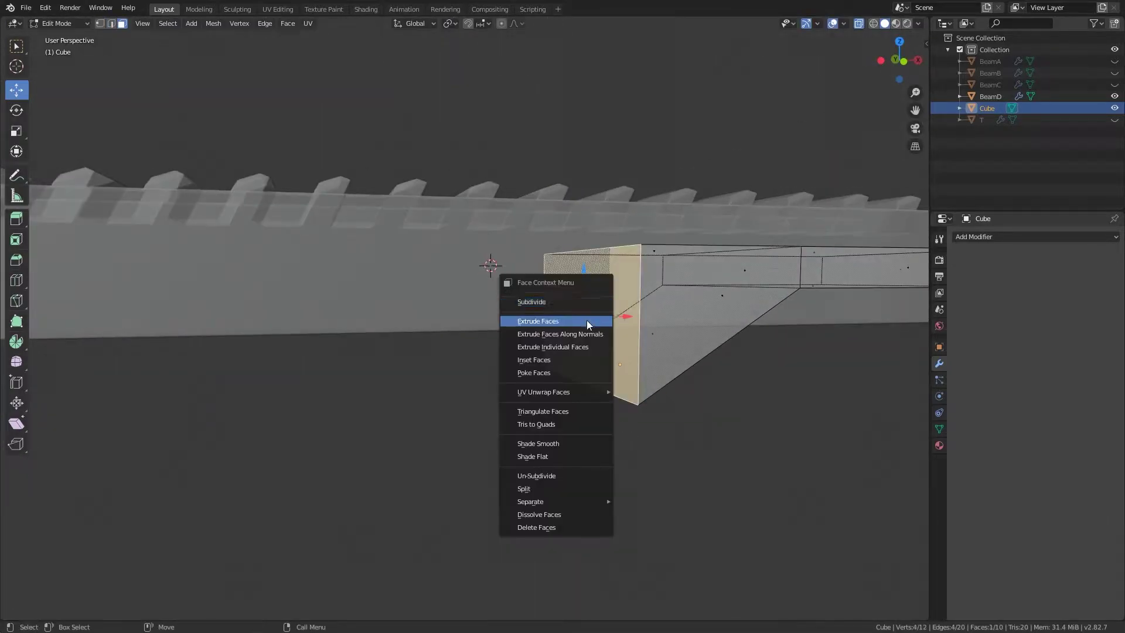
pyautogui.click(587, 320)
pyautogui.press('KP_1')
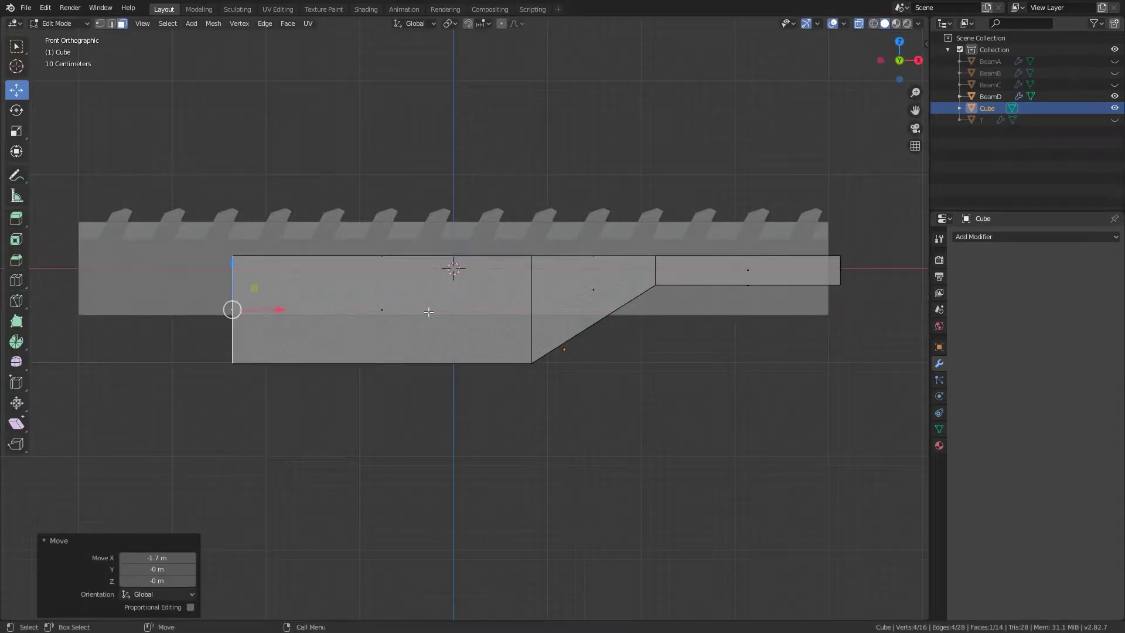
pyautogui.press('a')
pyautogui.click(565, 244)
pyautogui.press('Tab')
# - Cut the stepped cube out of BeamD with BoolTool Difference and lower the cube 0.12 m
pyautogui.keyDown('shift'); pyautogui.click(653, 299); pyautogui.keyUp('shift')
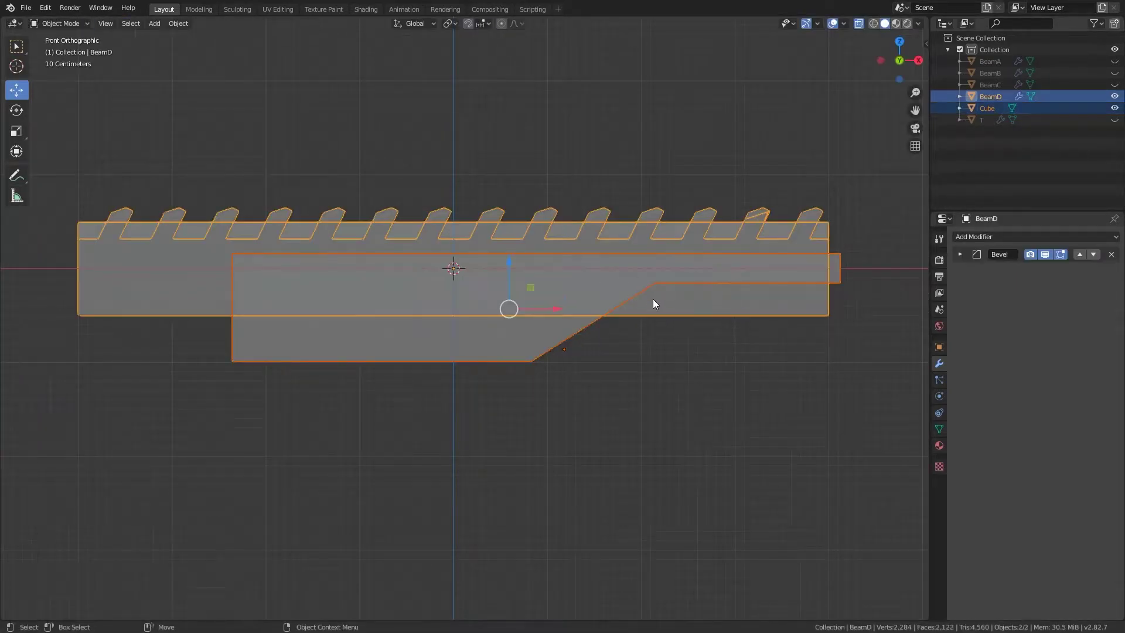
pyautogui.press('ctrl+shift+KP_Subtract')
pyautogui.click(1077, 276)
pyautogui.moveTo(765, 300); pyautogui.dragTo(555, 369, button='middle')
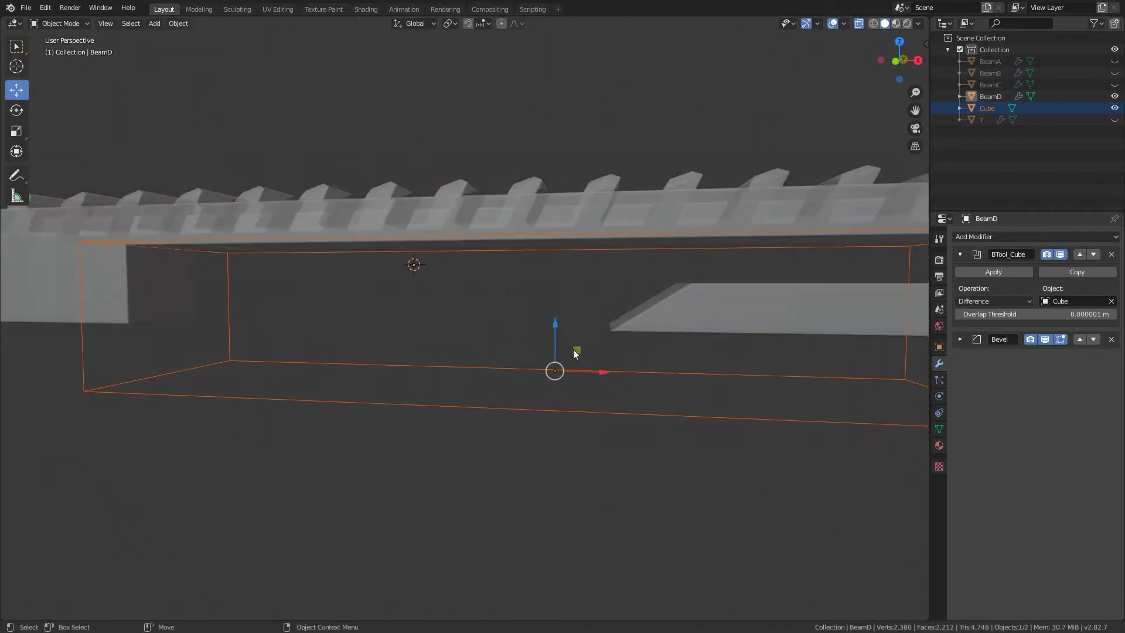
pyautogui.moveTo(556, 357); pyautogui.dragTo(551, 347)
pyautogui.moveTo(541, 321); pyautogui.dragTo(606, 333, button='middle')
pyautogui.moveTo(606, 333); pyautogui.dragTo(610, 330)
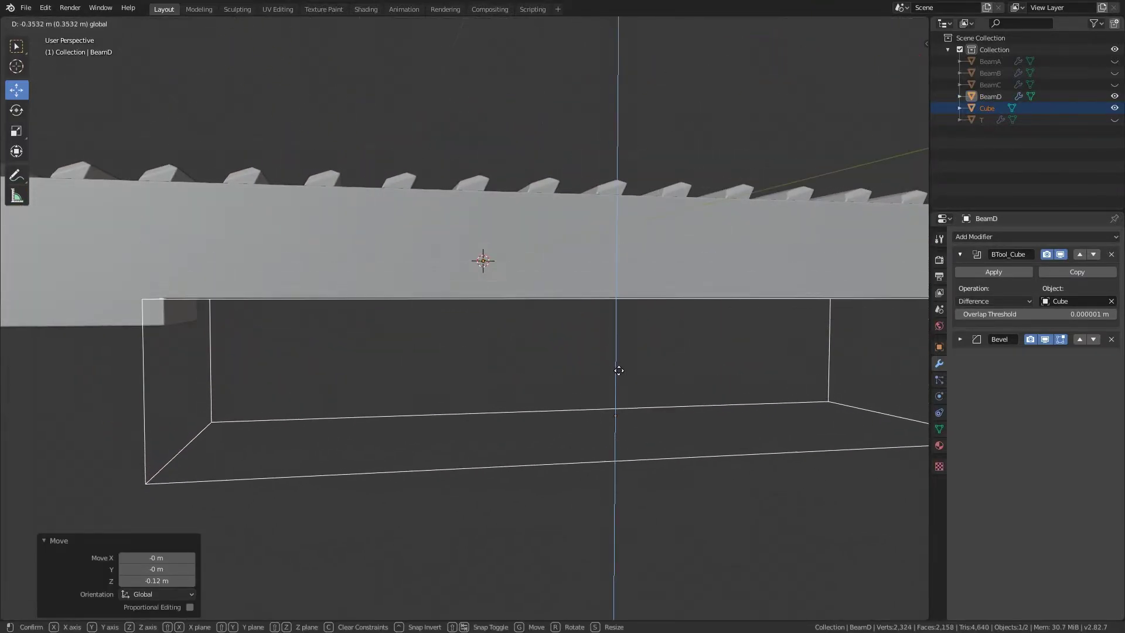
pyautogui.moveTo(610, 331); pyautogui.dragTo(590, 344, button='middle')
# - Slice BeamD along the cube shape and select the two cutter cubes
pyautogui.press('ctrl+shift+KP_Divide')
pyautogui.moveTo(671, 314)
pyautogui.mouseDown(button='middle')
pyautogui.moveTo(704, 334)
pyautogui.moveTo(669, 315)
pyautogui.moveTo(846, 329)
pyautogui.moveTo(681, 317)
pyautogui.moveTo(798, 286)
pyautogui.moveTo(743, 336)
pyautogui.moveTo(728, 336)
pyautogui.mouseUp(button='middle')
pyautogui.press('KP_Decimal')
pyautogui.click(798, 291)
pyautogui.scroll(-5, 838, 234)
pyautogui.click(697, 269)
# - Delete the two cutter cubes and start editing the sliced BeamD.001 panel
pyautogui.press('Delete')
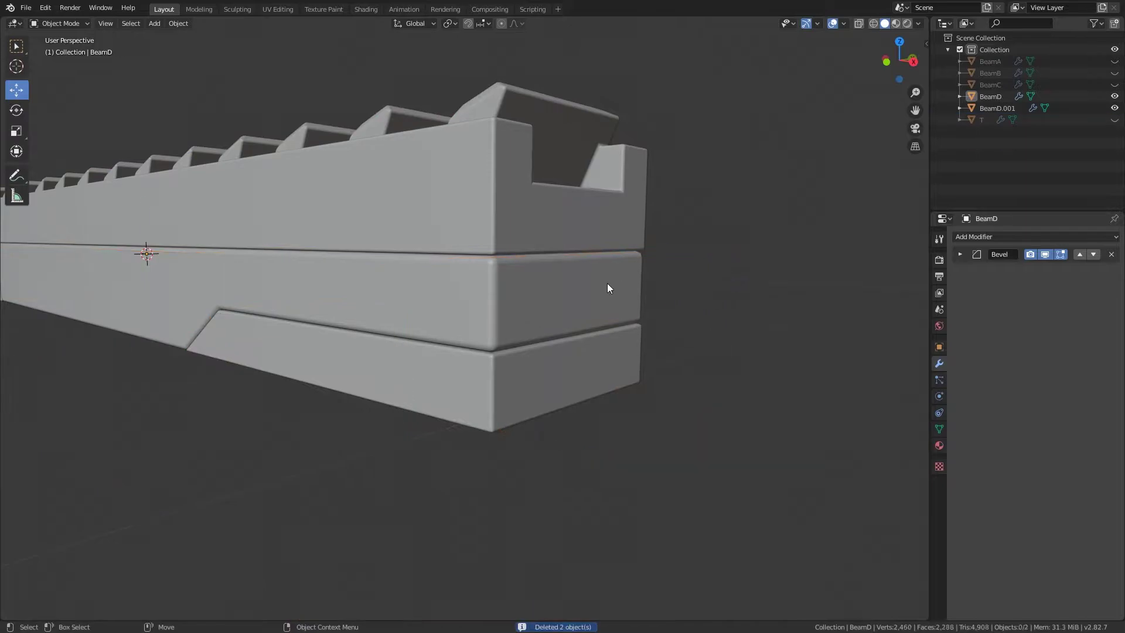
pyautogui.click(607, 283)
pyautogui.press('Tab')
pyautogui.rightClick(754, 315)
pyautogui.click(754, 302)
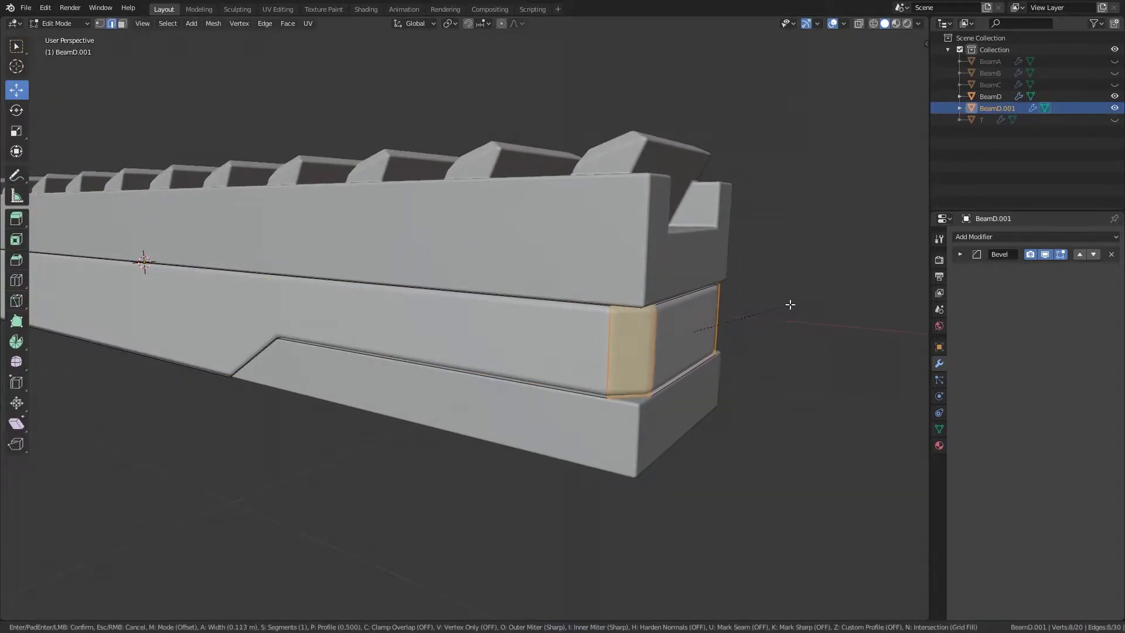
# - Bevel the panel's end edges with Ctrl+B to round its corners
pyautogui.click(798, 303)
pyautogui.press('KP_3')
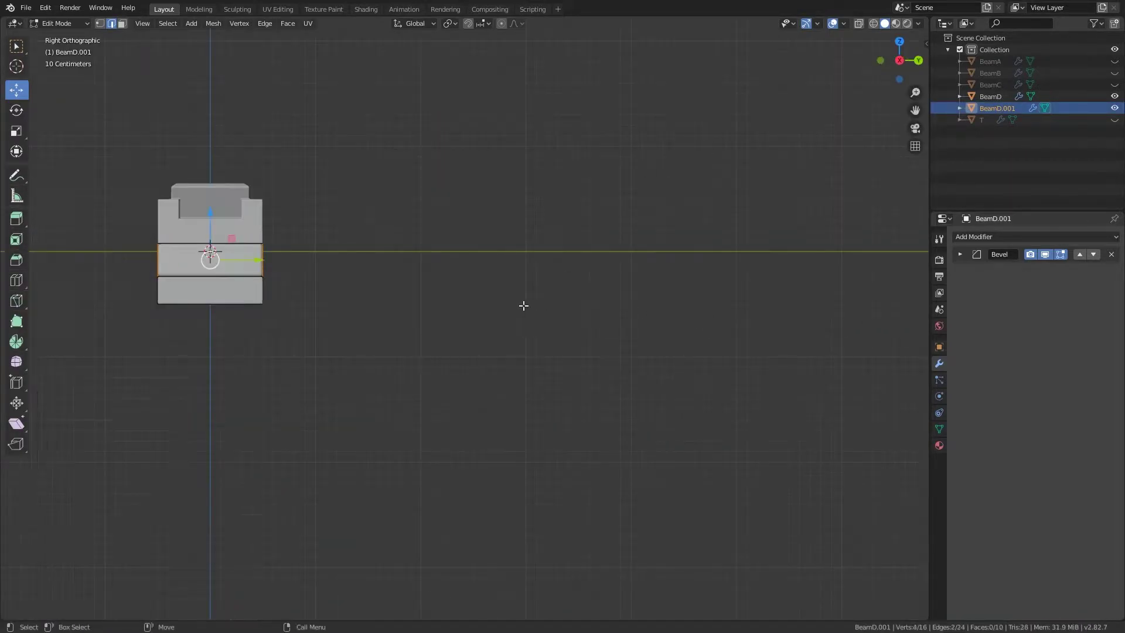
pyautogui.press('KP_Decimal')
pyautogui.hotkey('ctrl', 'b')
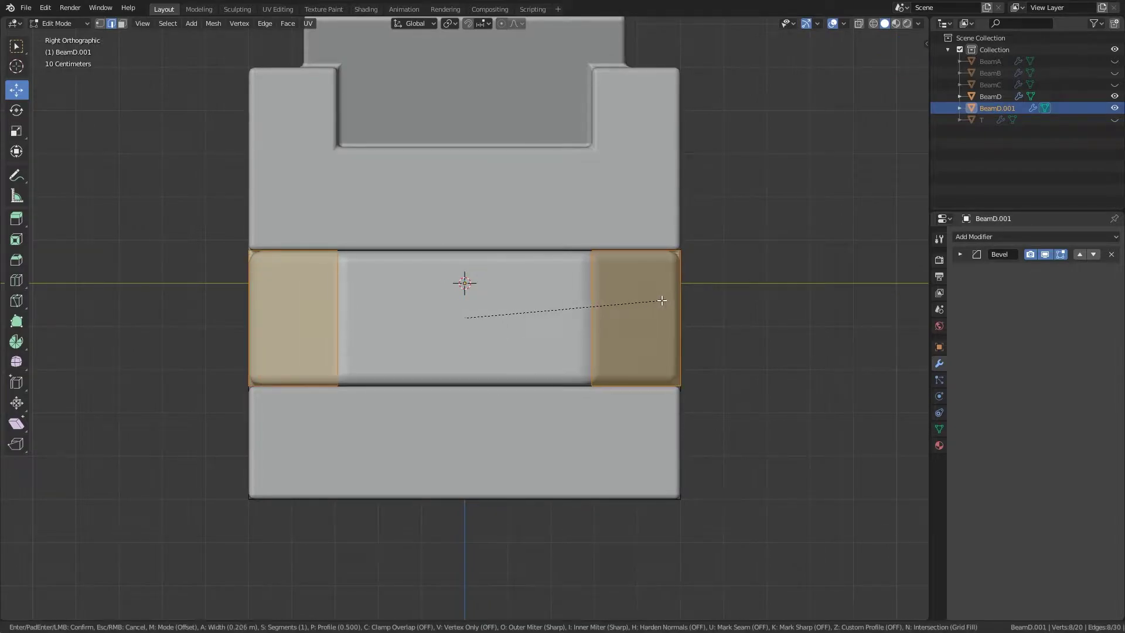
pyautogui.click(658, 300)
pyautogui.press('Tab')
pyautogui.moveTo(655, 299)
pyautogui.mouseDown(button='middle')
pyautogui.moveTo(686, 304)
pyautogui.moveTo(617, 312)
pyautogui.moveTo(691, 332)
pyautogui.moveTo(565, 318)
pyautogui.moveTo(616, 333)
pyautogui.moveTo(498, 328)
pyautogui.moveTo(505, 322)
pyautogui.moveTo(488, 355)
pyautogui.moveTo(514, 346)
pyautogui.mouseUp(button='middle')
# - Add a cube and position it at BeamD's front end as a trial cutter
pyautogui.hotkey('shift', 'a')
pyautogui.click(560, 344)
pyautogui.press('KP_1')
pyautogui.press('g')
pyautogui.press('x')
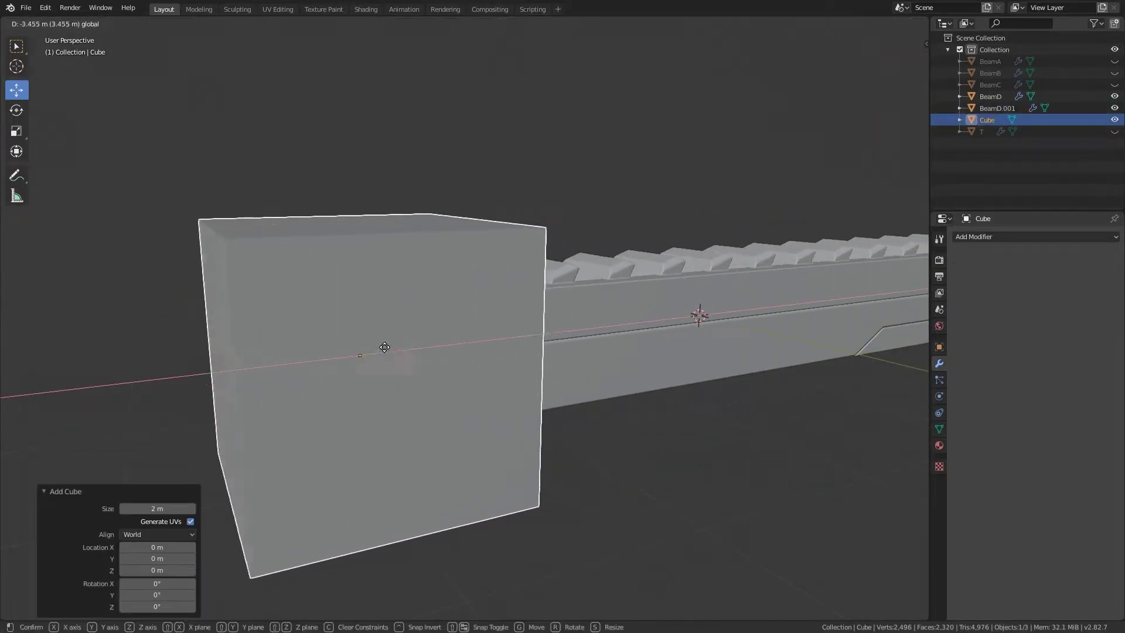
pyautogui.click(432, 368)
pyautogui.press('g')
pyautogui.click(415, 493)
# - Bool Tool difference the cube from BeamD, then lower the cutter vertically
pyautogui.keyDown('shift'); pyautogui.click(607, 353); pyautogui.keyUp('shift')
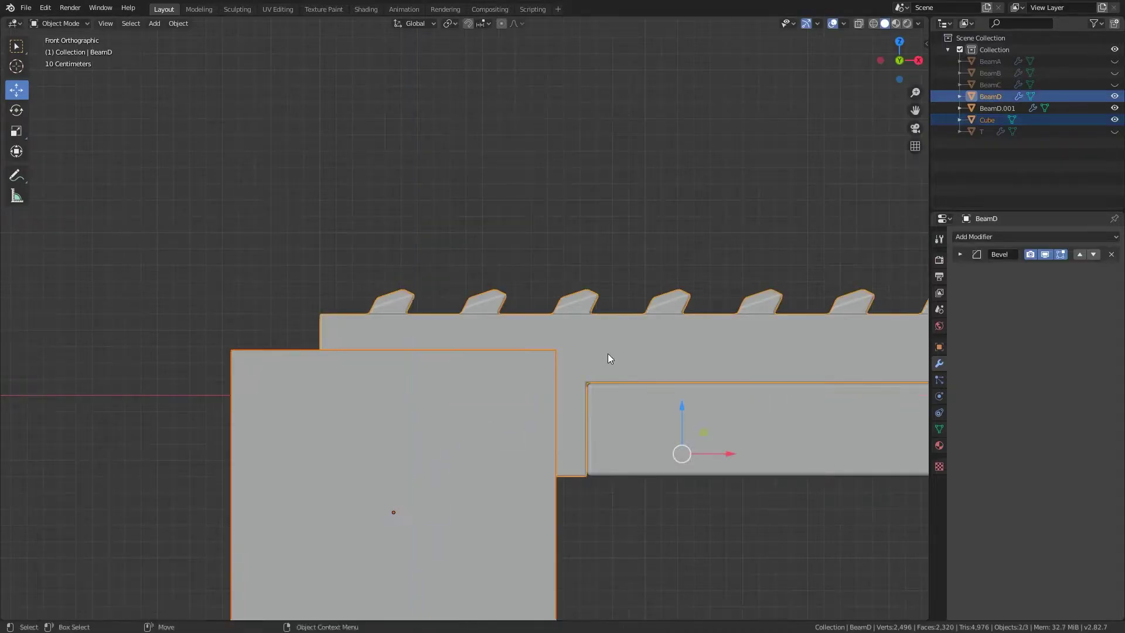
pyautogui.press('ctrl+KP_Subtract')
pyautogui.moveTo(891, 280)
pyautogui.mouseDown(button='middle')
pyautogui.moveTo(789, 291)
pyautogui.moveTo(446, 526)
pyautogui.moveTo(327, 391)
pyautogui.moveTo(288, 513)
pyautogui.moveTo(318, 449)
pyautogui.moveTo(408, 431)
pyautogui.mouseUp(button='middle')
pyautogui.click(445, 521)
pyautogui.press('g')
pyautogui.press('z')
pyautogui.click(350, 395)
pyautogui.press('g')
pyautogui.press('z')
pyautogui.click(302, 478)
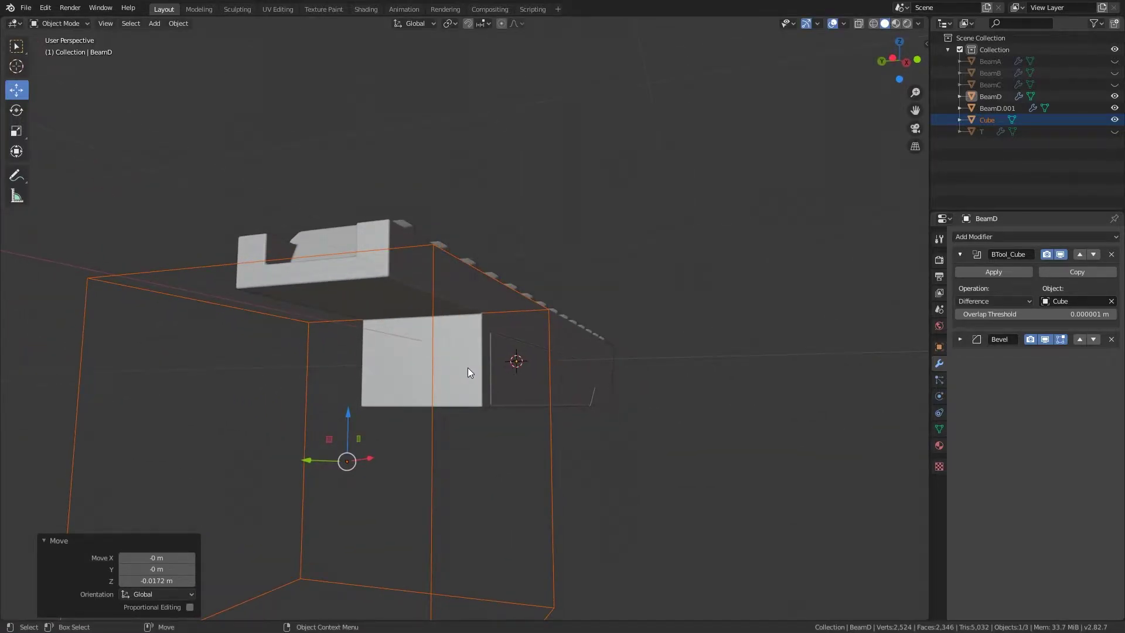
# - Abandon the trial cutout: cancel the resize, undo the boolean and delete the cube
pyautogui.hotkey('shift', 'space')
pyautogui.press('s')
pyautogui.moveTo(307, 461); pyautogui.dragTo(337, 463)
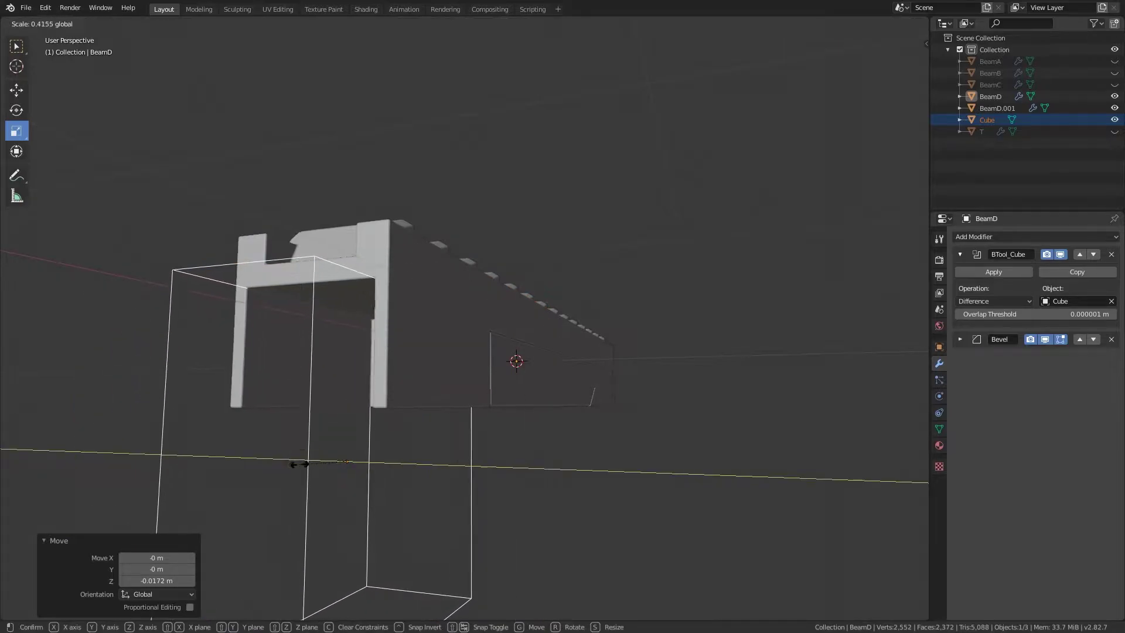
pyautogui.rightClick(394, 463)
pyautogui.moveTo(394, 464)
pyautogui.mouseDown(button='middle')
pyautogui.moveTo(464, 331)
pyautogui.moveTo(420, 402)
pyautogui.mouseUp(button='middle')
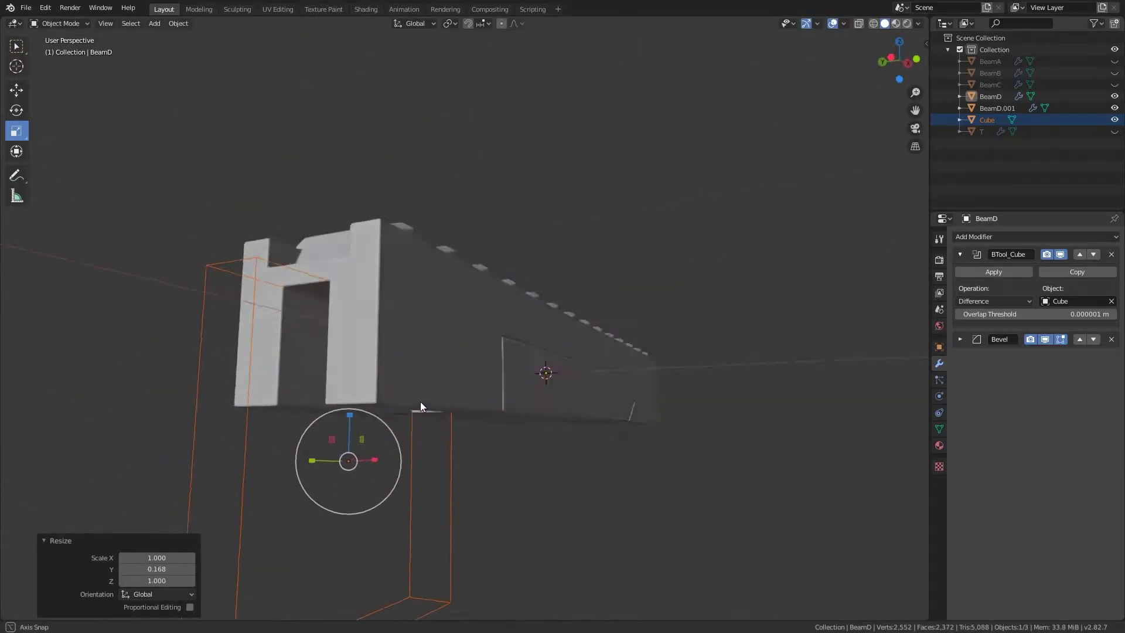
pyautogui.hotkey('ctrl', 'z')
pyautogui.press('Delete')
# - Bevel BeamD's bottom front edges into a 0.47 m angled chamfer in Edit Mode
pyautogui.press('Tab')
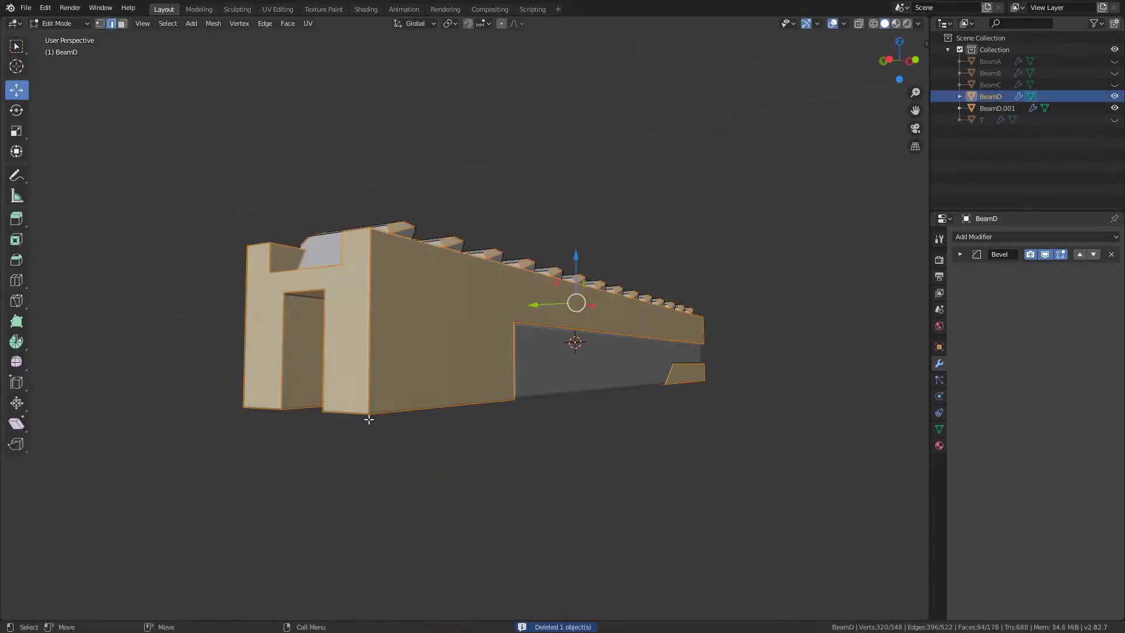
pyautogui.press('2')
pyautogui.keyDown('alt'); pyautogui.click(296, 409); pyautogui.keyUp('alt')
pyautogui.hotkey('ctrl', 'b')
pyautogui.click(411, 249)
pyautogui.press('`')
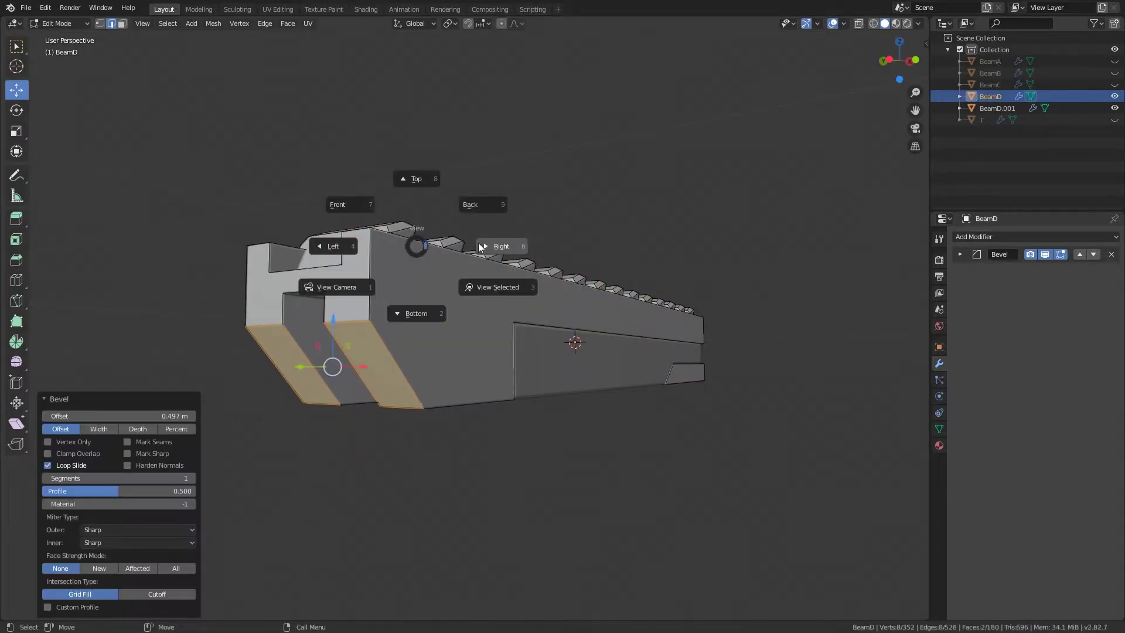
pyautogui.press('KP_1')
pyautogui.click(537, 214)
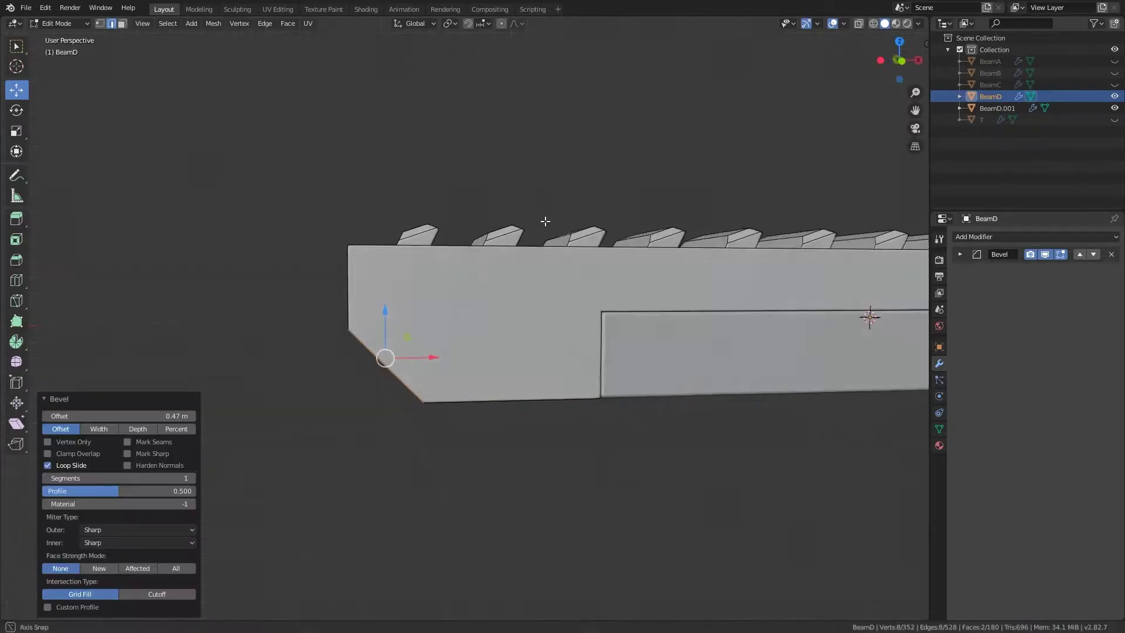
pyautogui.press('Tab')
pyautogui.moveTo(545, 221)
pyautogui.mouseDown(button='middle')
pyautogui.moveTo(606, 181)
pyautogui.moveTo(523, 210)
pyautogui.moveTo(600, 228)
pyautogui.moveTo(532, 235)
pyautogui.mouseUp(button='middle')
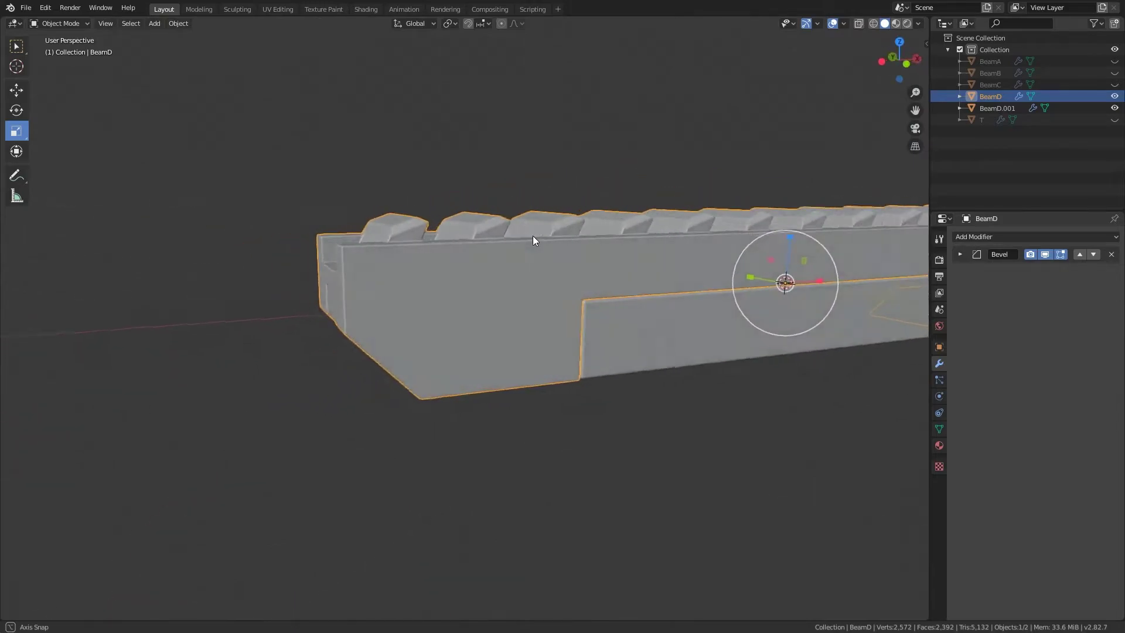
pyautogui.hotkey('shift', 'a')
# - Add a cube, place it over BeamD's front end and scale it smaller
pyautogui.click(551, 258)
pyautogui.press('`')
pyautogui.click(536, 221)
pyautogui.press('g')
pyautogui.click(467, 354)
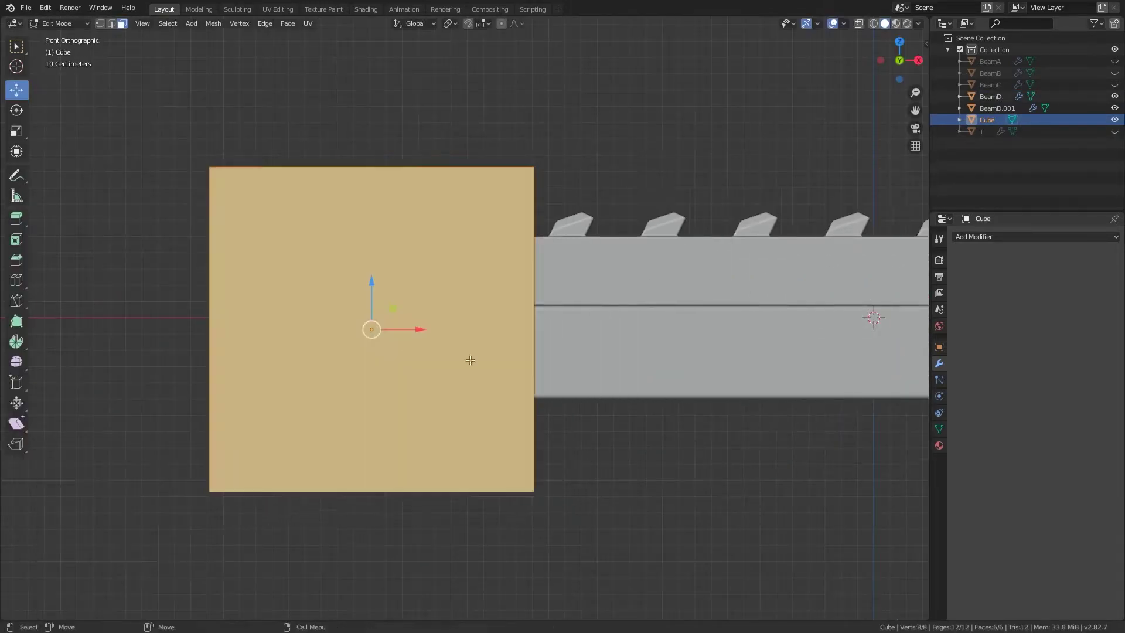
pyautogui.press('g')
pyautogui.press('s')
pyautogui.click(482, 351)
# - Flatten the cube along Z in Edit Mode
pyautogui.press('Tab')
pyautogui.press('s')
pyautogui.press('z')
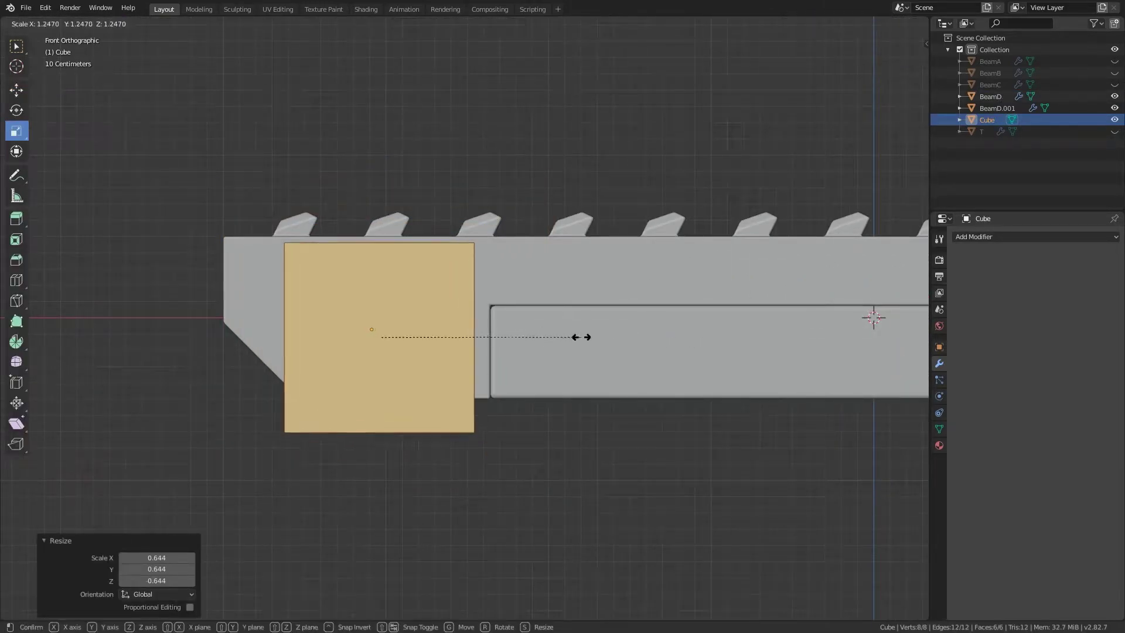
pyautogui.click(577, 334)
pyautogui.moveTo(578, 334)
pyautogui.mouseDown(button='middle')
pyautogui.moveTo(390, 327)
pyautogui.moveTo(417, 364)
pyautogui.mouseUp(button='middle')
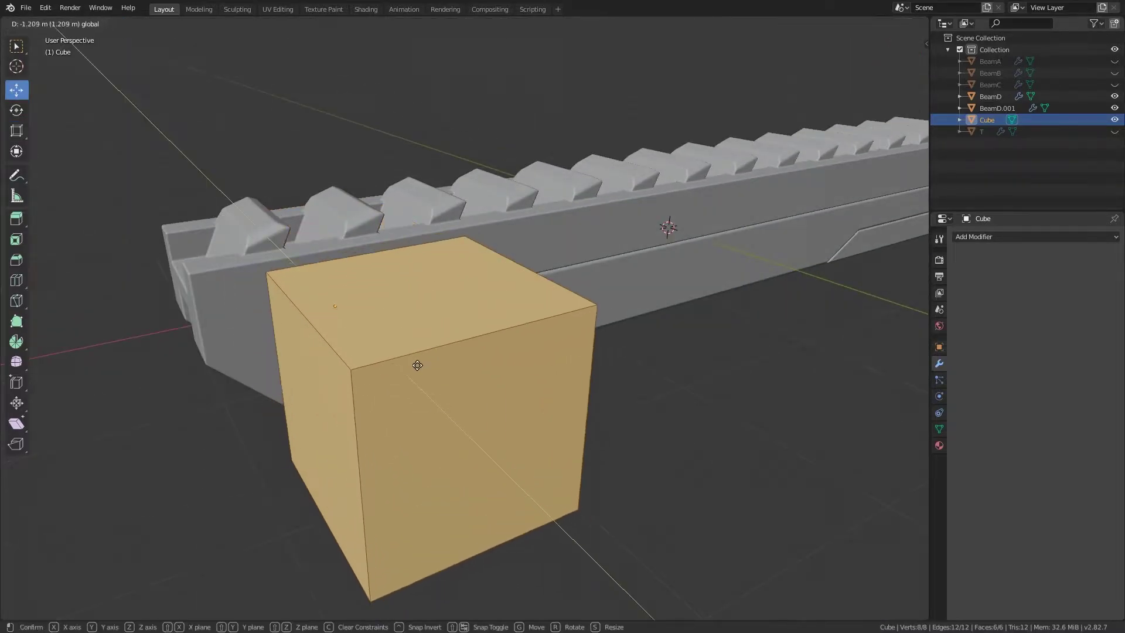
pyautogui.press('KP_1')
# - Resize the cube and set it into BeamD's side
pyautogui.press('s')
pyautogui.click(437, 306)
pyautogui.press('s')
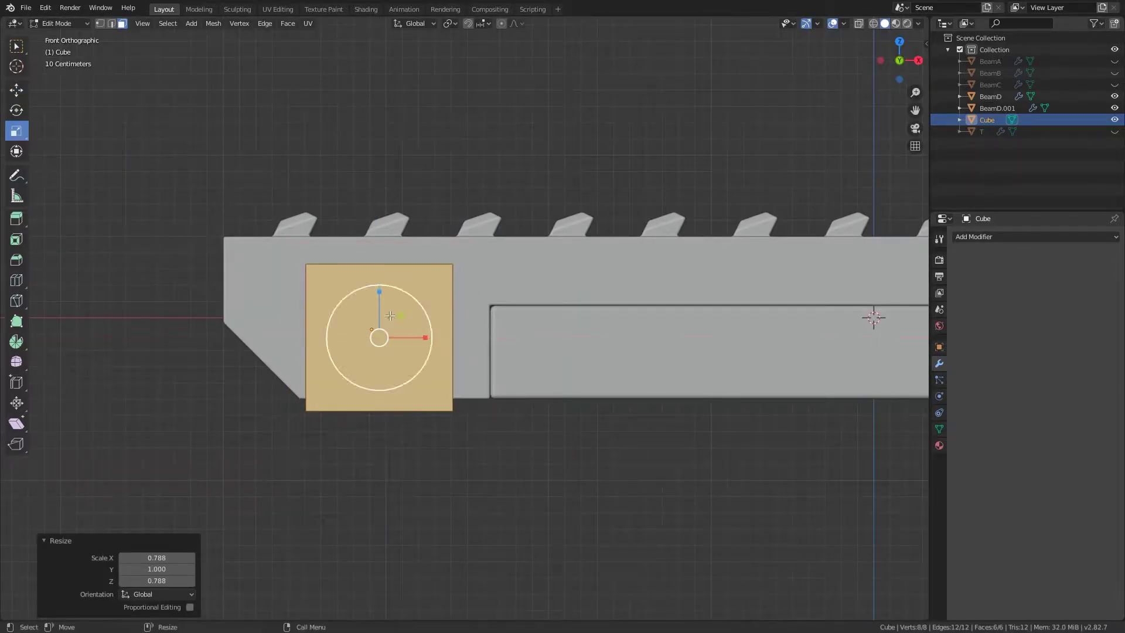
pyautogui.press('g')
pyautogui.click(433, 293)
pyautogui.press('s')
pyautogui.click(412, 315)
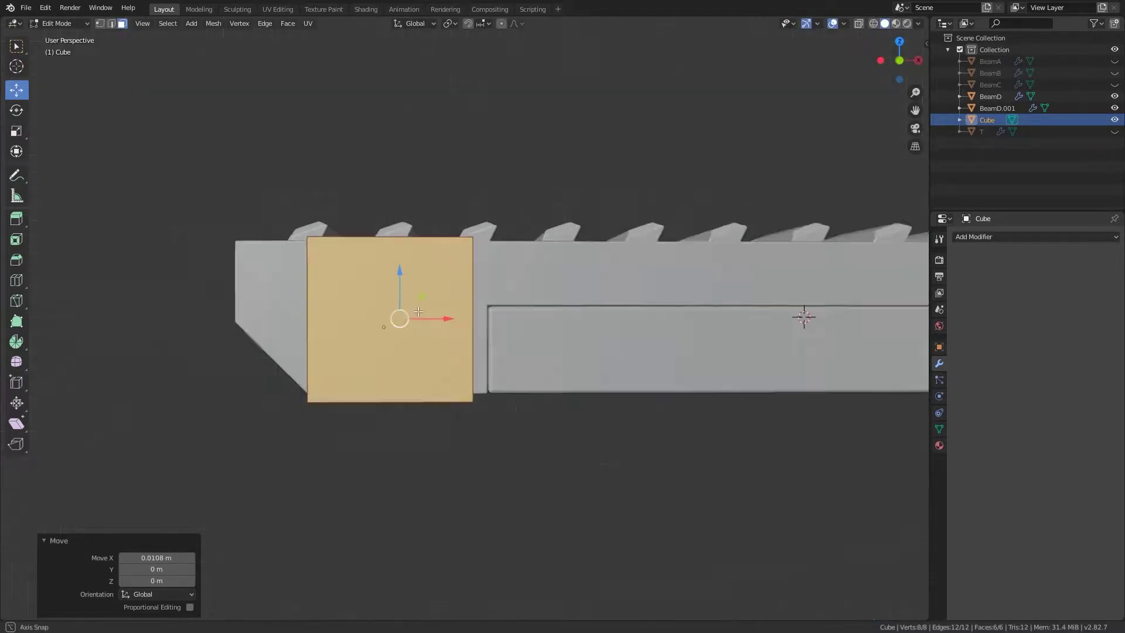
# - Extrude the cube's left face toward the beam's front end
pyautogui.moveTo(412, 316); pyautogui.dragTo(424, 334, button='middle')
pyautogui.click(403, 323)
pyautogui.press('KP_3')
pyautogui.press('KP_1')
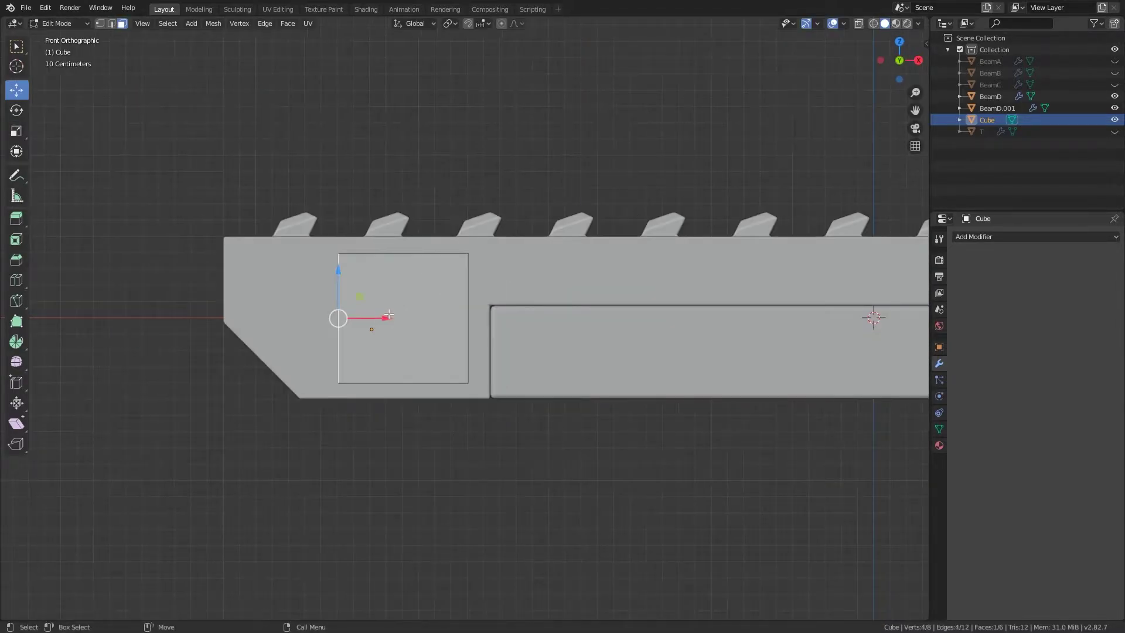
pyautogui.rightClick(367, 318)
pyautogui.click(362, 338)
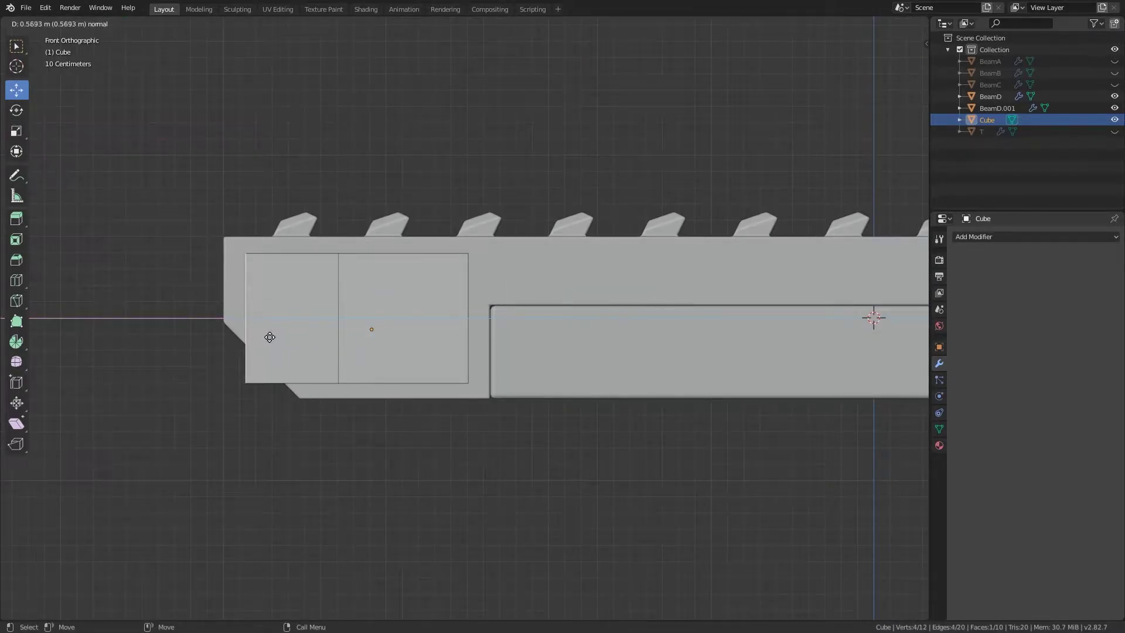
pyautogui.click(270, 337)
# - Bevel the cutter's lower corner edge into an angle matching the beam's chamfer
pyautogui.moveTo(269, 337); pyautogui.dragTo(316, 328, button='middle')
pyautogui.press('2')
pyautogui.rightClick(325, 326)
pyautogui.click(324, 326)
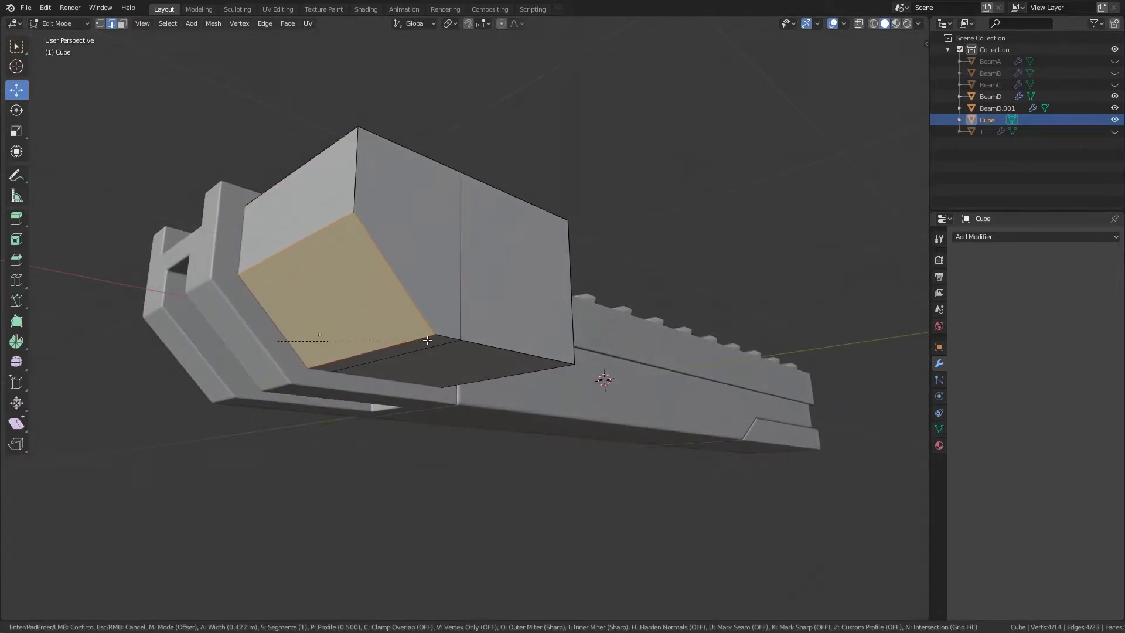
pyautogui.click(427, 340)
pyautogui.press('KP_1')
pyautogui.press('a')
pyautogui.click(367, 311)
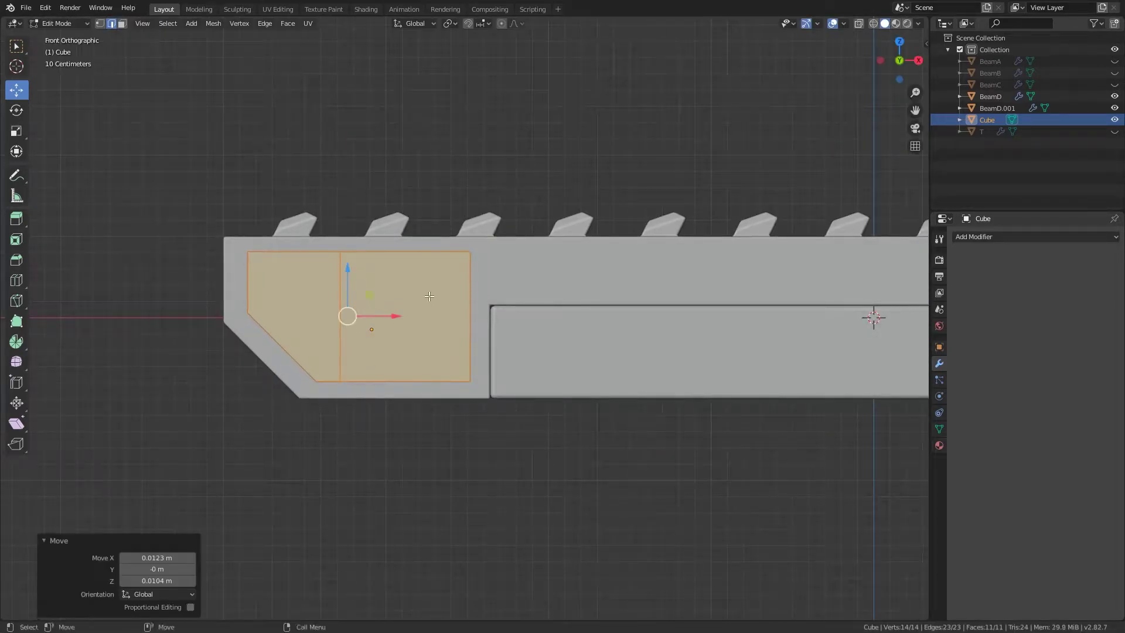
# - Bool Tool Difference the cutter from BeamD to recess the panel
pyautogui.press('Tab')
pyautogui.moveTo(366, 312); pyautogui.dragTo(505, 284, button='middle')
pyautogui.keyDown('shift'); pyautogui.click(505, 284); pyautogui.keyUp('shift')
pyautogui.press('ctrl+KP_Subtract')
# - Move the BTool_Cube boolean above Bevel and duplicate the cutter cube in place
pyautogui.click(1080, 274)
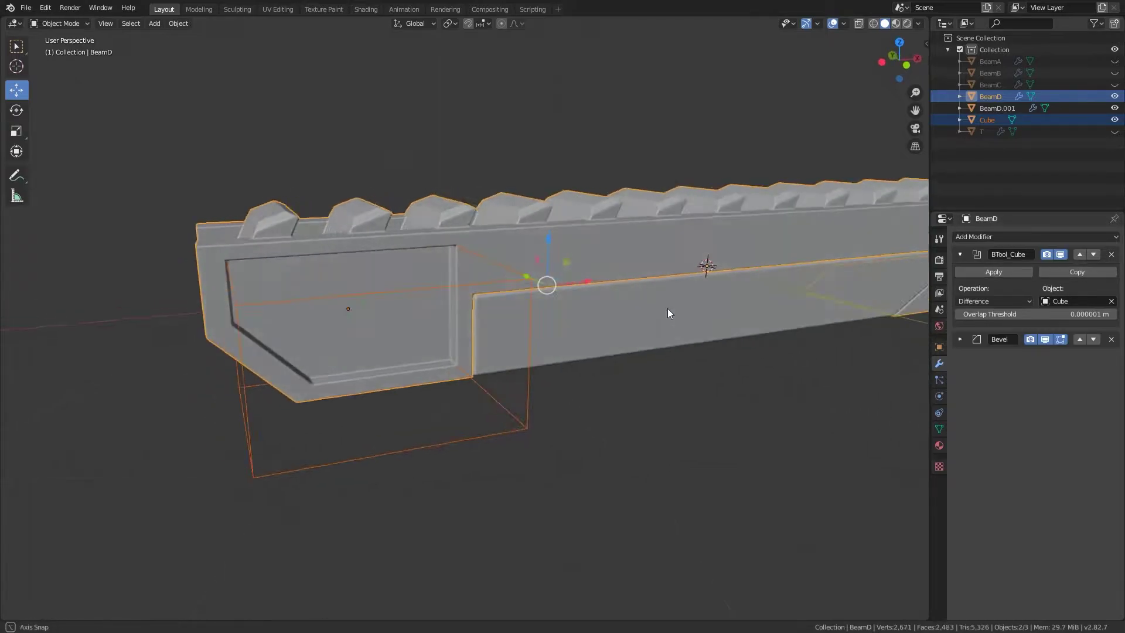
pyautogui.moveTo(667, 308); pyautogui.dragTo(494, 373, button='middle')
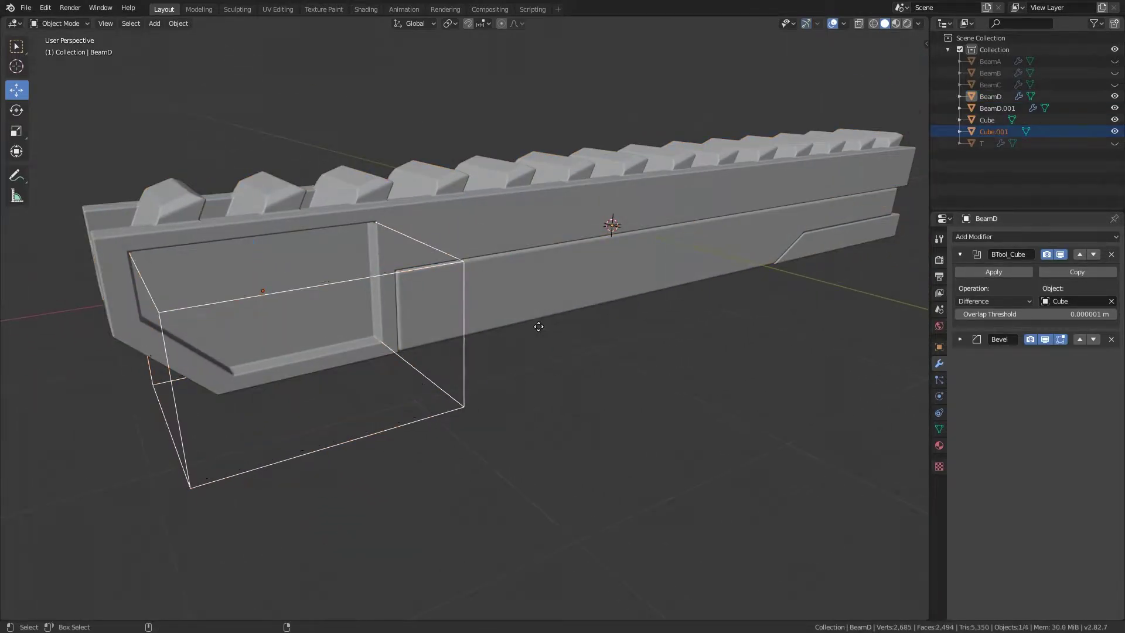
pyautogui.rightClick(405, 315)
pyautogui.hotkey('shift', 'space')
pyautogui.press('s')
# - Try Symmetrize on BeamD's mesh, then cancel and undo it
pyautogui.click(349, 290)
pyautogui.press('Tab')
pyautogui.press('F3')
pyautogui.write('Symmetrize')
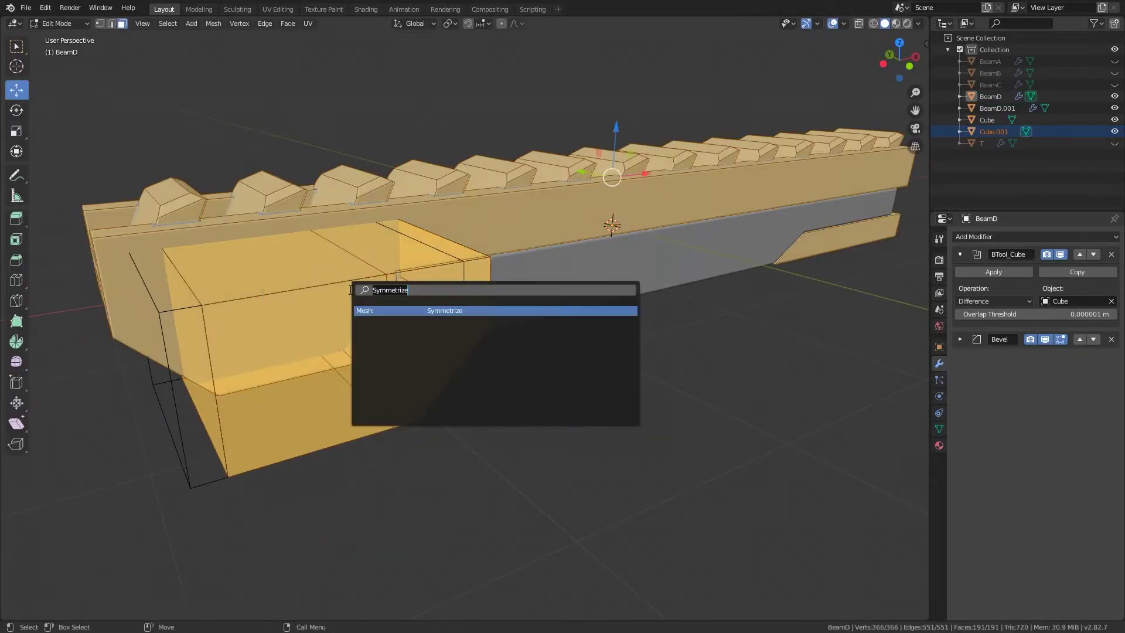
pyautogui.press('Escape')
pyautogui.hotkey('ctrl', 'z')
pyautogui.hotkey('ctrl', 'z')
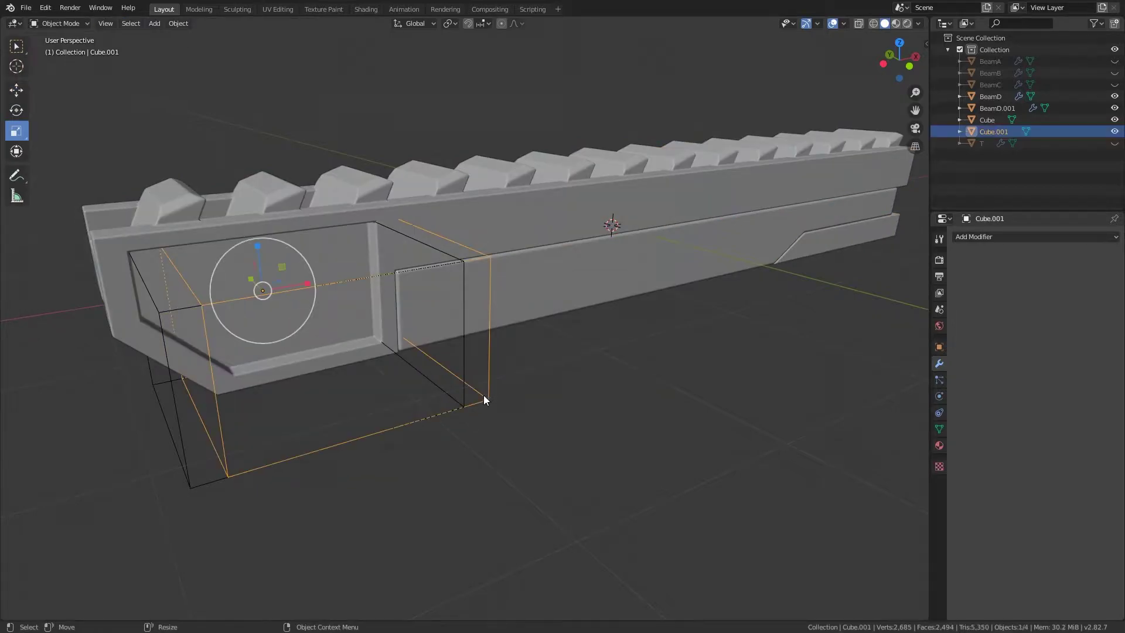
# - Recalculate the duplicate cutter's normals, then move and shrink it along the beam
pyautogui.press('Tab')
pyautogui.press('F3')
pyautogui.press('Return')
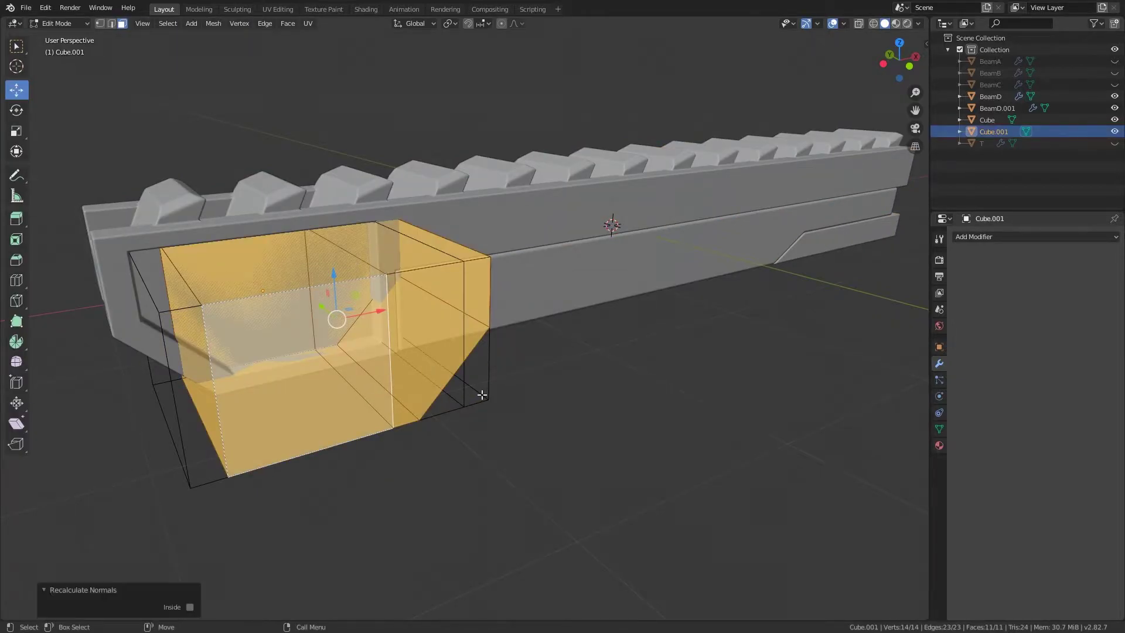
pyautogui.press('Tab')
pyautogui.moveTo(316, 288); pyautogui.dragTo(492, 270)
pyautogui.press('`')
pyautogui.click(428, 216)
pyautogui.press('g')
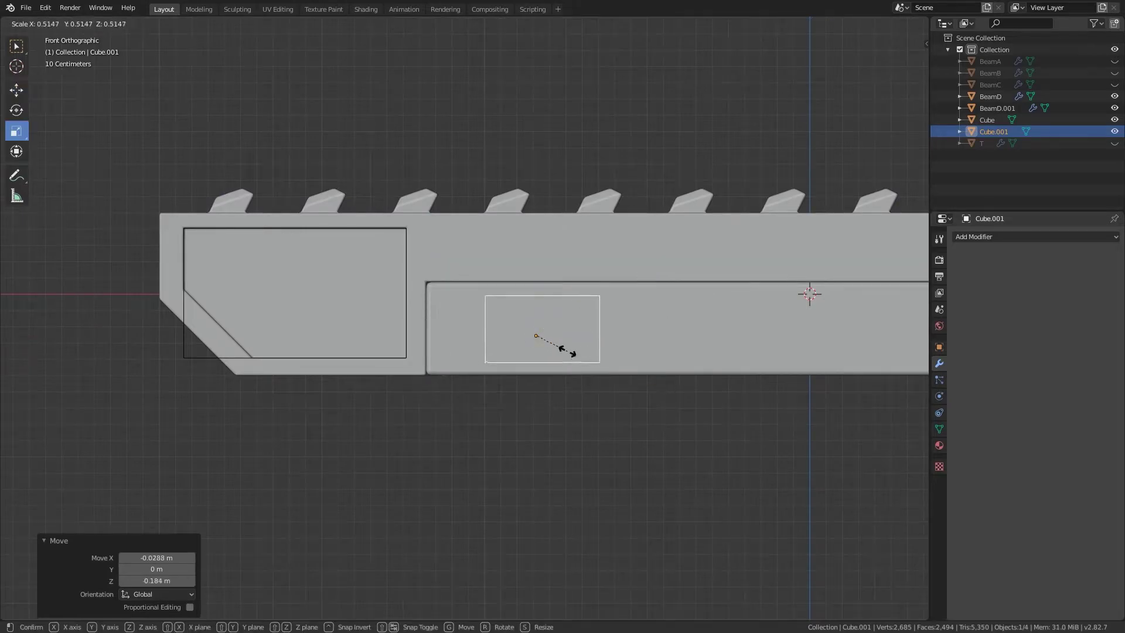
pyautogui.click(568, 351)
# - Move the duplicate cutter onto the lower rail
pyautogui.moveTo(568, 351); pyautogui.dragTo(554, 283, button='middle')
pyautogui.click(555, 283)
pyautogui.click(570, 326)
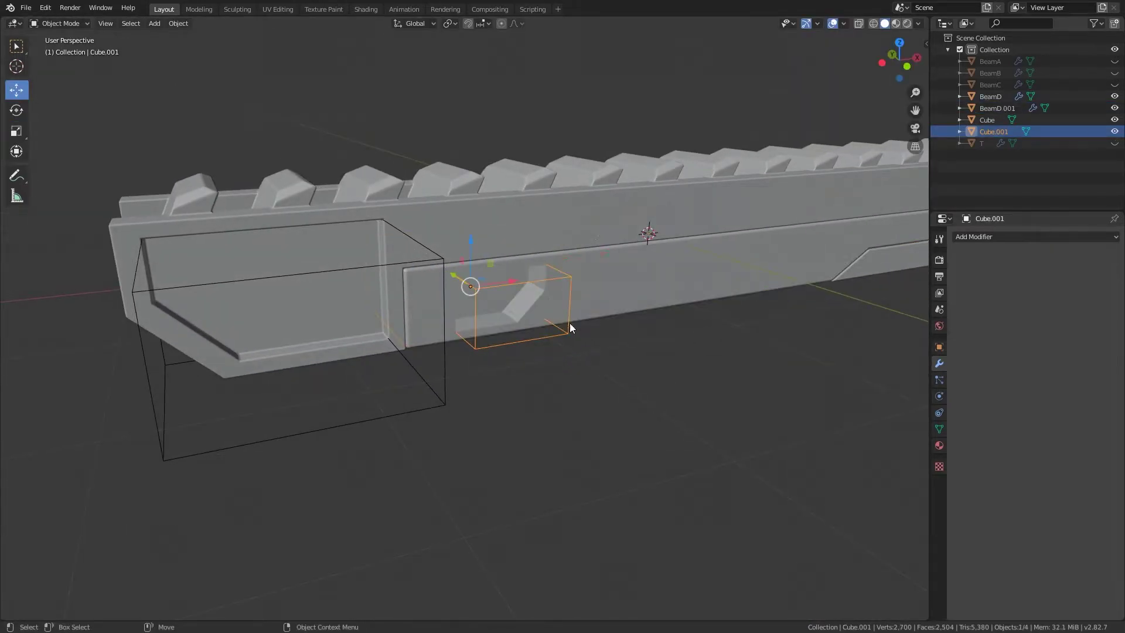
pyautogui.moveTo(570, 322); pyautogui.dragTo(580, 282, button='middle')
pyautogui.moveTo(580, 281); pyautogui.dragTo(579, 273)
pyautogui.click(481, 272)
# - Stretch the duplicate cutter along the rail in Edit Mode into a long slot
pyautogui.press('`')
pyautogui.click(455, 256)
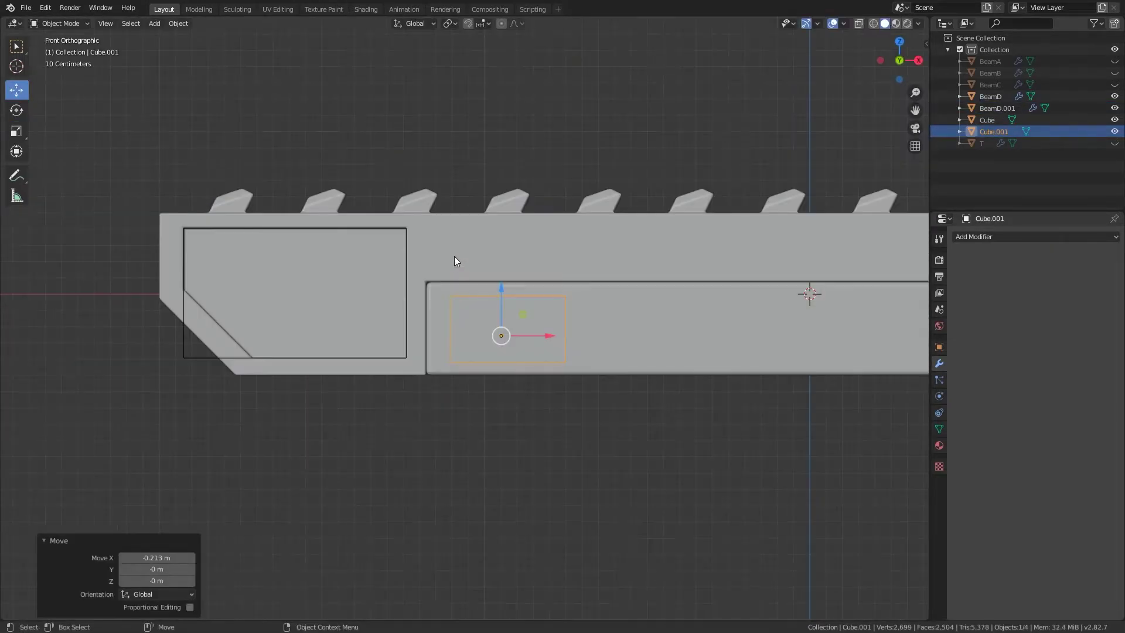
pyautogui.press('Tab')
pyautogui.moveTo(541, 384)
pyautogui.mouseDown()
pyautogui.moveTo(476, 279)
pyautogui.moveTo(665, 291)
pyautogui.mouseUp()
pyautogui.keyDown('shift'); pyautogui.moveTo(665, 291); pyautogui.dragTo(500, 292, button='middle'); pyautogui.keyUp('shift')
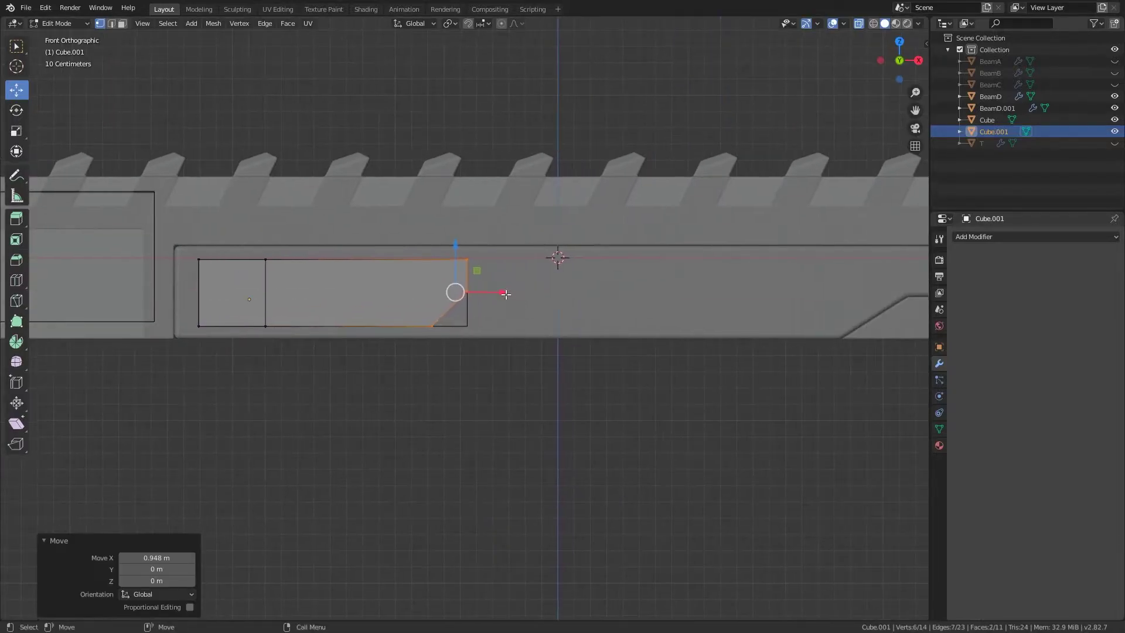
pyautogui.moveTo(500, 292); pyautogui.dragTo(706, 296)
pyautogui.keyDown('shift'); pyautogui.moveTo(706, 296); pyautogui.dragTo(485, 296, button='middle'); pyautogui.keyUp('shift')
pyautogui.moveTo(485, 297); pyautogui.dragTo(726, 278)
pyautogui.scroll(-1, 612, 282)
pyautogui.moveTo(537, 336); pyautogui.dragTo(537, 335)
pyautogui.press('a')
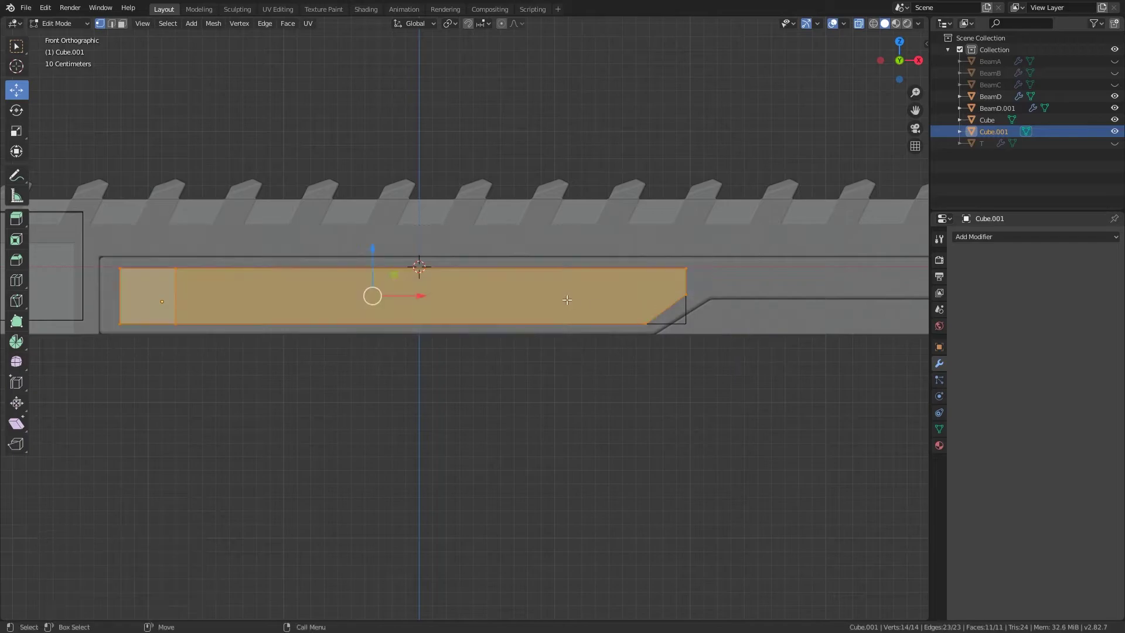
pyautogui.moveTo(426, 296); pyautogui.dragTo(420, 296)
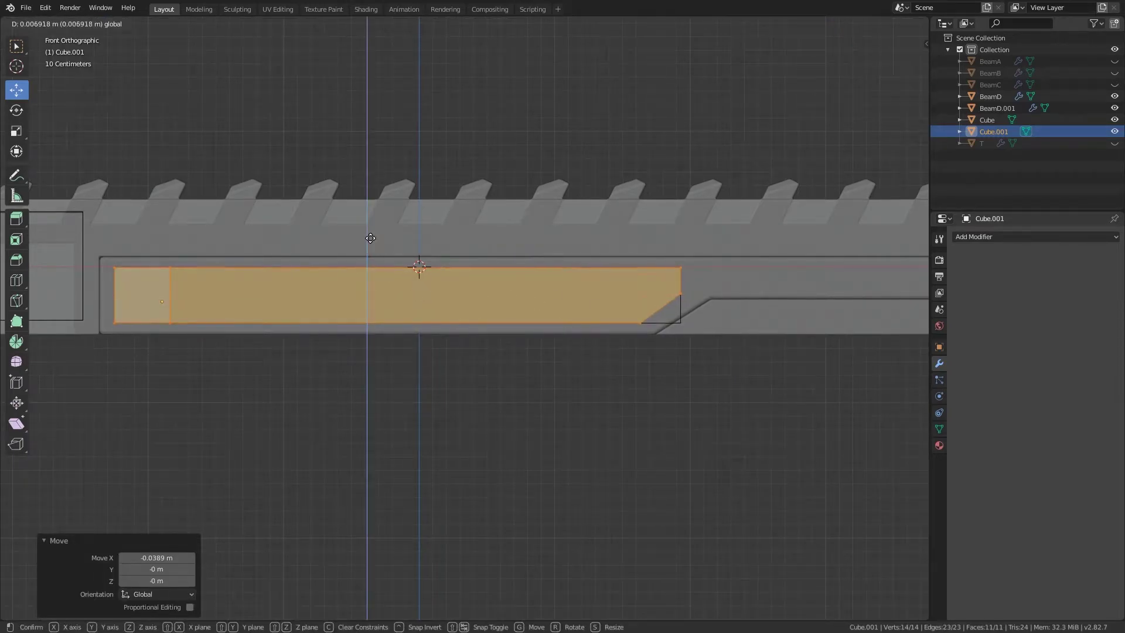
# - Lower the cutter's right-end corner vertex into a slant and extrude its end face
pyautogui.click(679, 293)
pyautogui.click(680, 237)
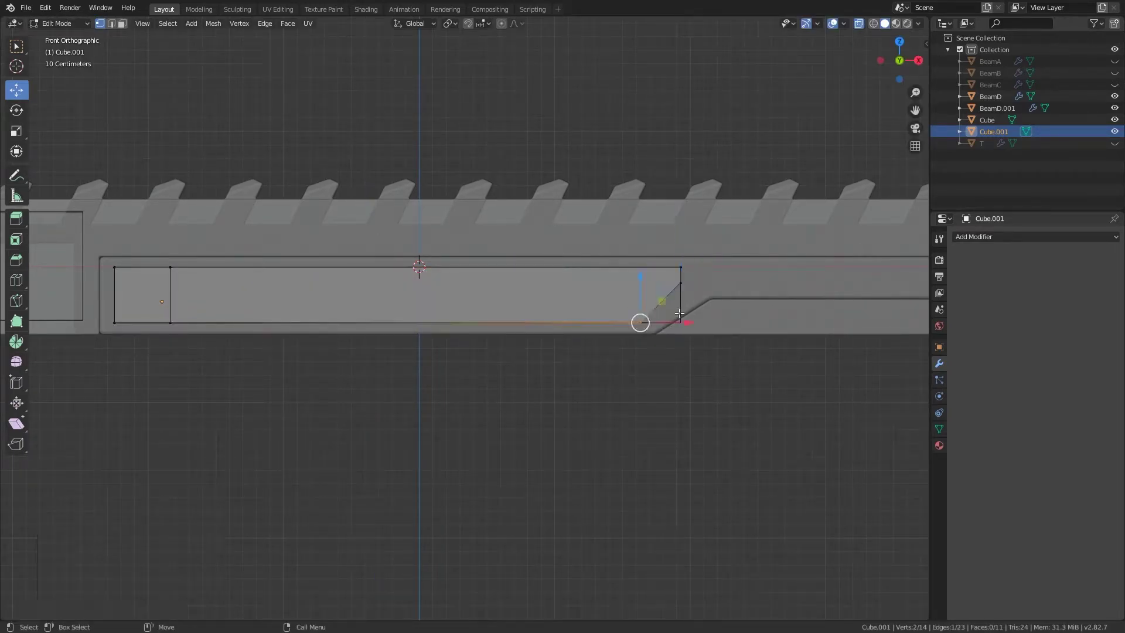
pyautogui.click(668, 319)
pyautogui.moveTo(668, 319)
pyautogui.mouseDown(button='middle')
pyautogui.moveTo(684, 298)
pyautogui.moveTo(607, 281)
pyautogui.mouseUp(button='middle')
pyautogui.rightClick(683, 299)
pyautogui.click(684, 299)
# - Push the slot cutter's extruded end farther along the beam and finish editing it
pyautogui.press('g')
pyautogui.click(771, 271)
pyautogui.press('Tab')
pyautogui.moveTo(771, 272); pyautogui.dragTo(727, 290, button='middle')
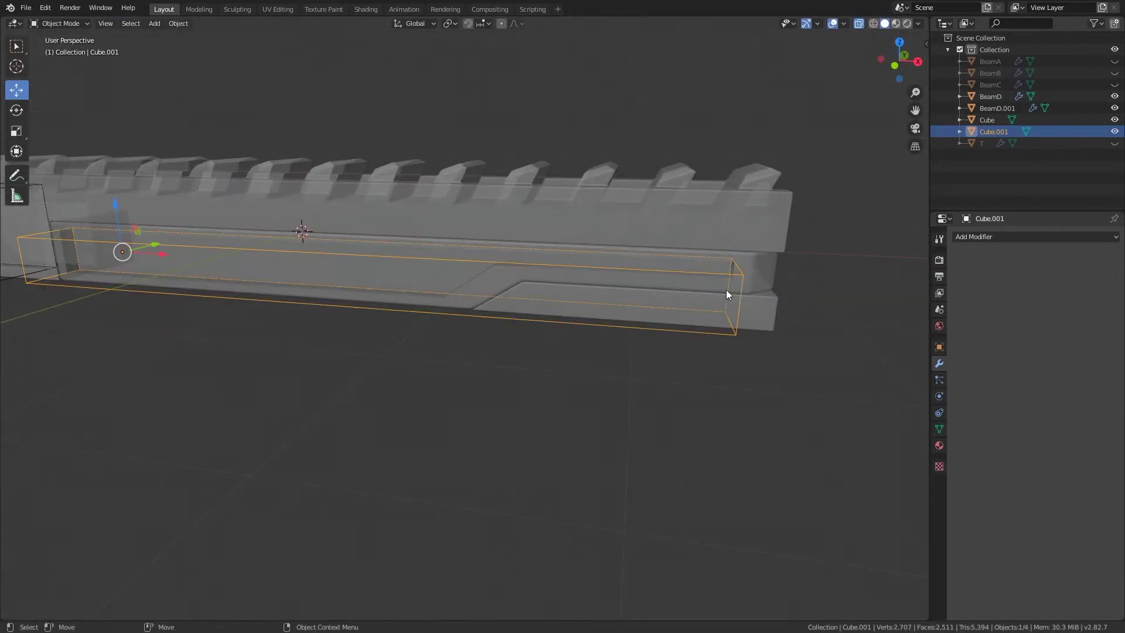
pyautogui.moveTo(850, 282); pyautogui.dragTo(783, 268, button='middle')
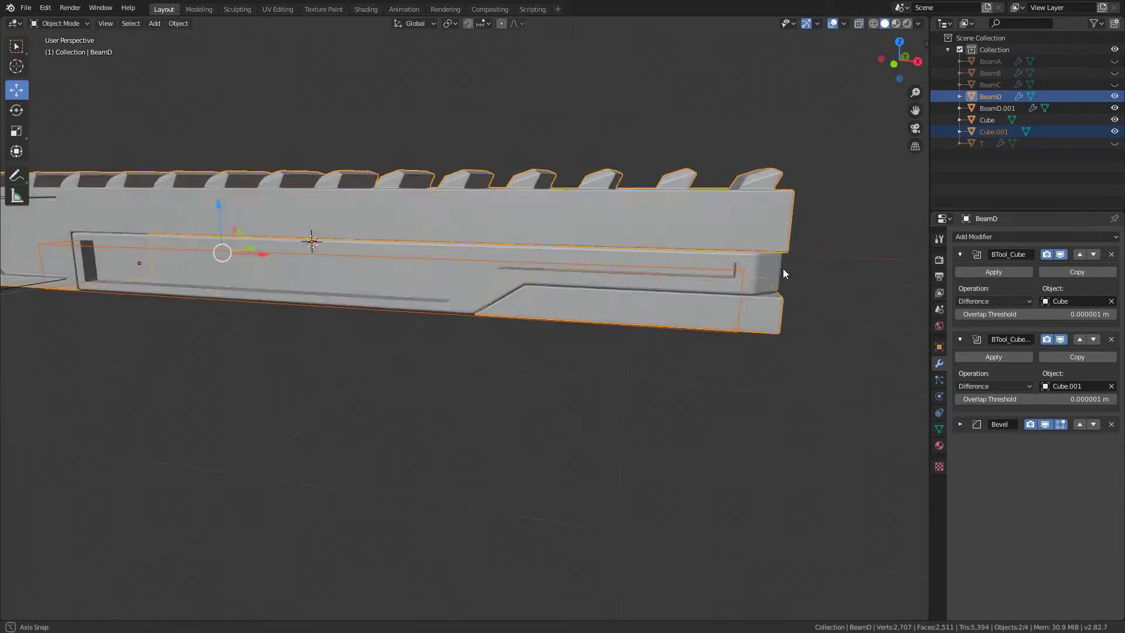
# - Apply the BTool_Cube slot cut on BeamD and delete the Cube cutter
pyautogui.click(958, 272)
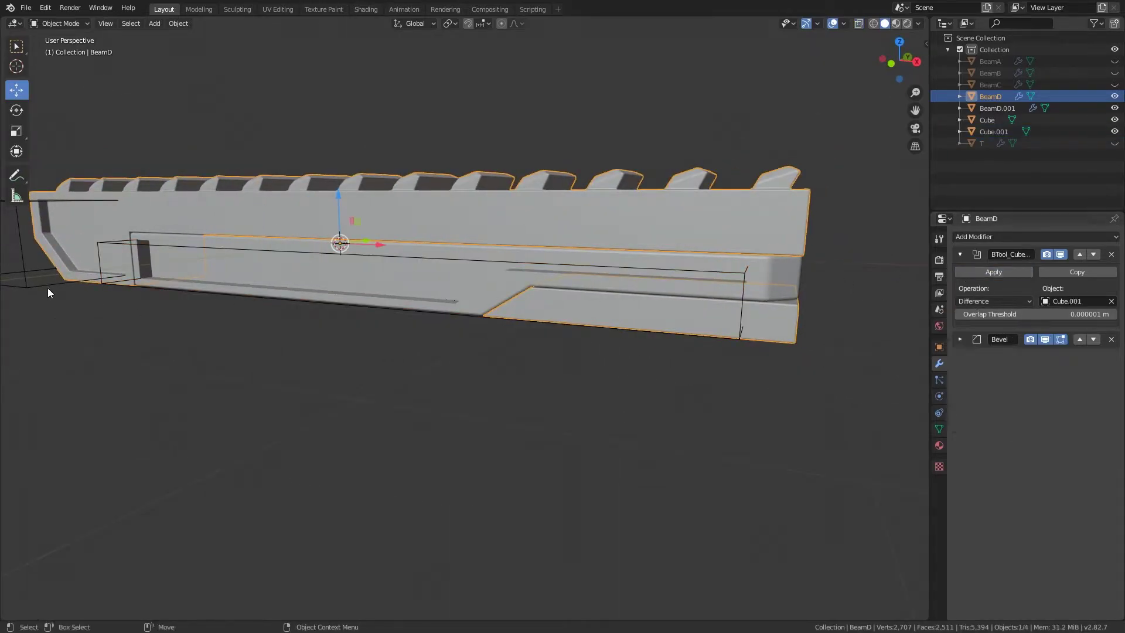
pyautogui.click(45, 284)
pyautogui.press('Delete')
pyautogui.click(543, 280)
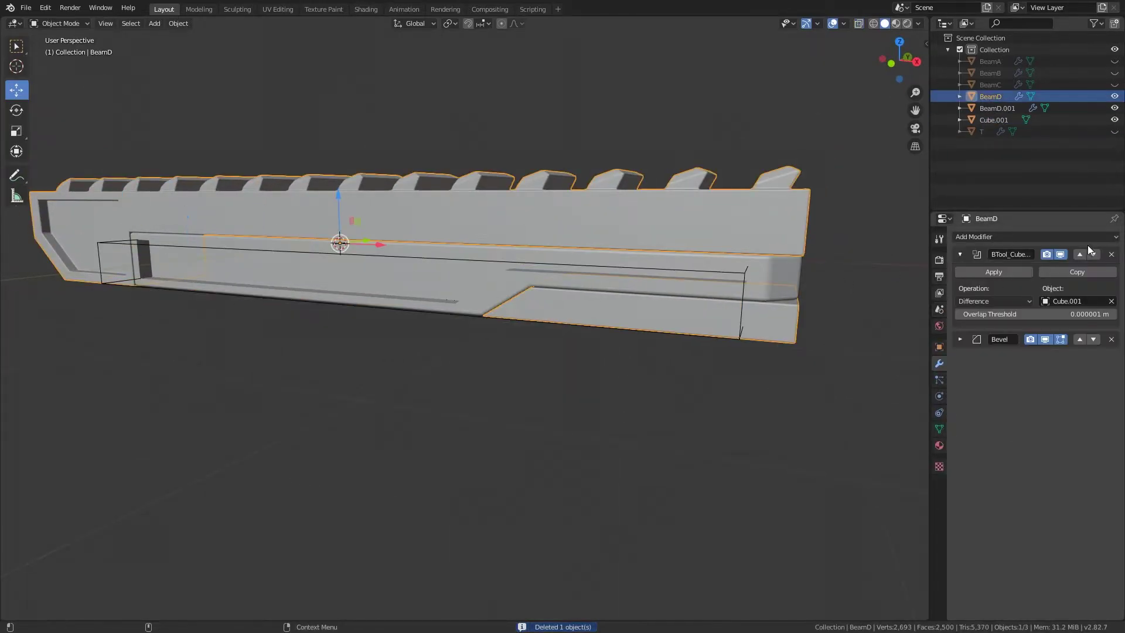
pyautogui.keyDown('shift'); pyautogui.click(743, 287); pyautogui.keyUp('shift')
# - Reposition Cube.001 and set BeamD.001's Bevel Offset to 0.012 m
pyautogui.hotkey('ctrl', 'shift', '-')
pyautogui.click(746, 297)
pyautogui.moveTo(746, 296)
pyautogui.mouseDown(button='middle')
pyautogui.moveTo(544, 226)
pyautogui.moveTo(722, 286)
pyautogui.mouseUp(button='middle')
pyautogui.click(539, 229)
pyautogui.click(722, 286)
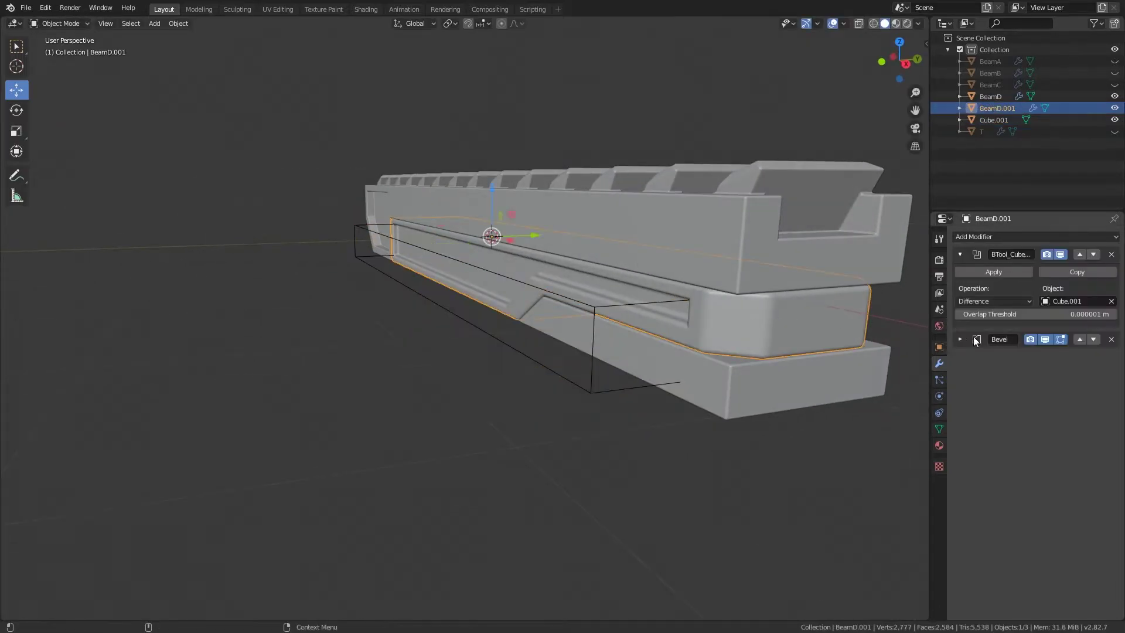
pyautogui.click(973, 338)
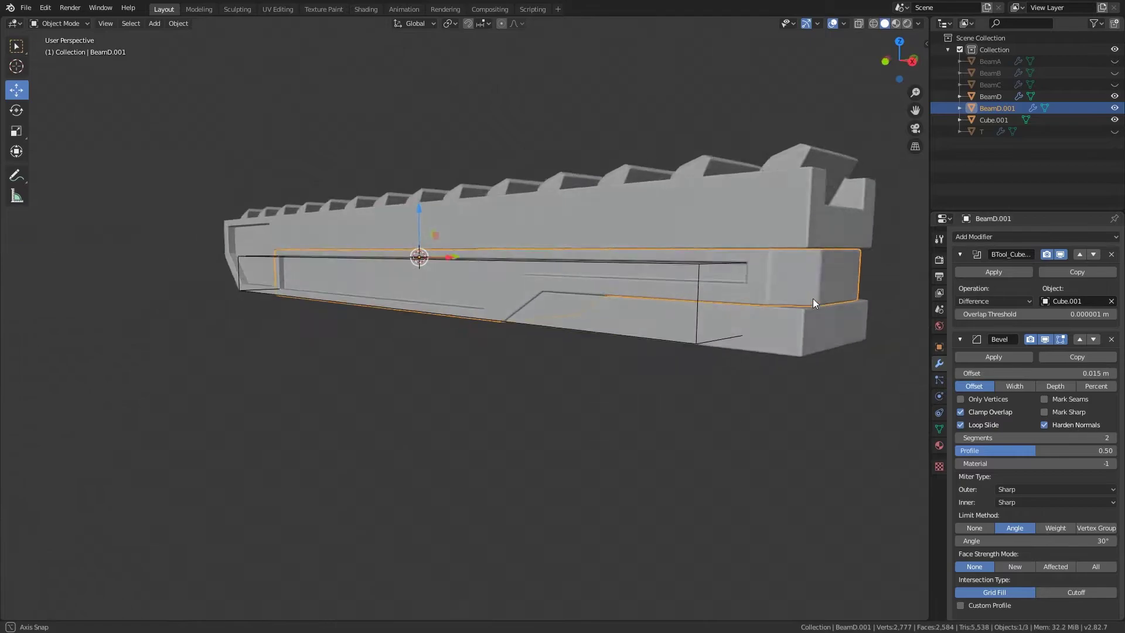
pyautogui.moveTo(814, 298); pyautogui.dragTo(700, 319, button='middle')
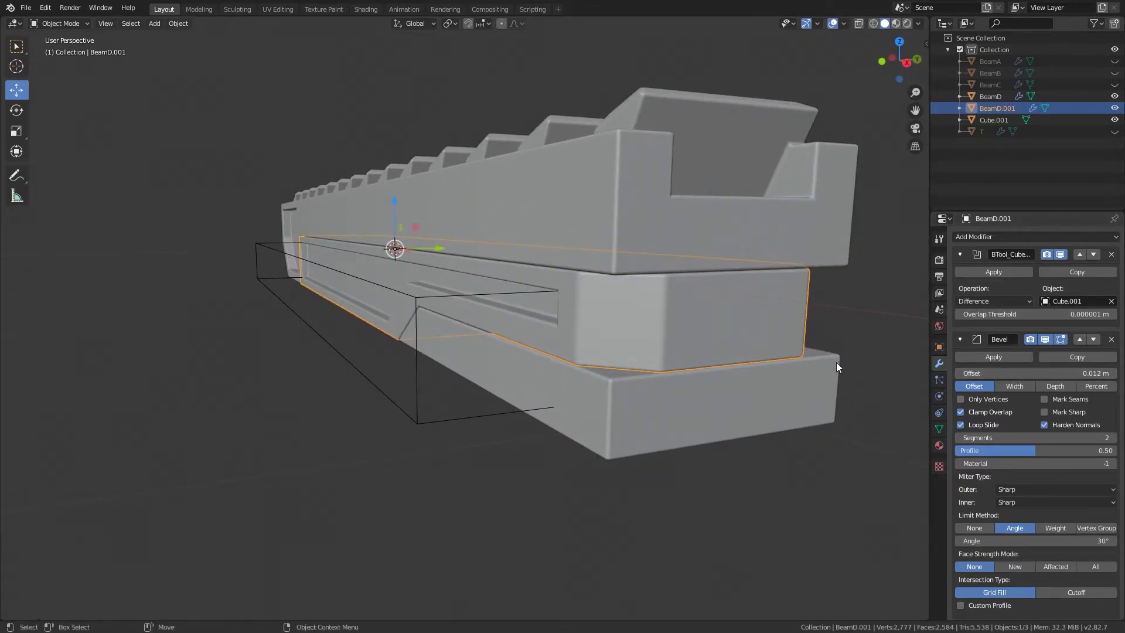
pyautogui.moveTo(836, 368); pyautogui.dragTo(779, 357, button='middle')
# - Apply the groove cut permanently on BeamD.001 and inspect the recessed slot
pyautogui.click(244, 263)
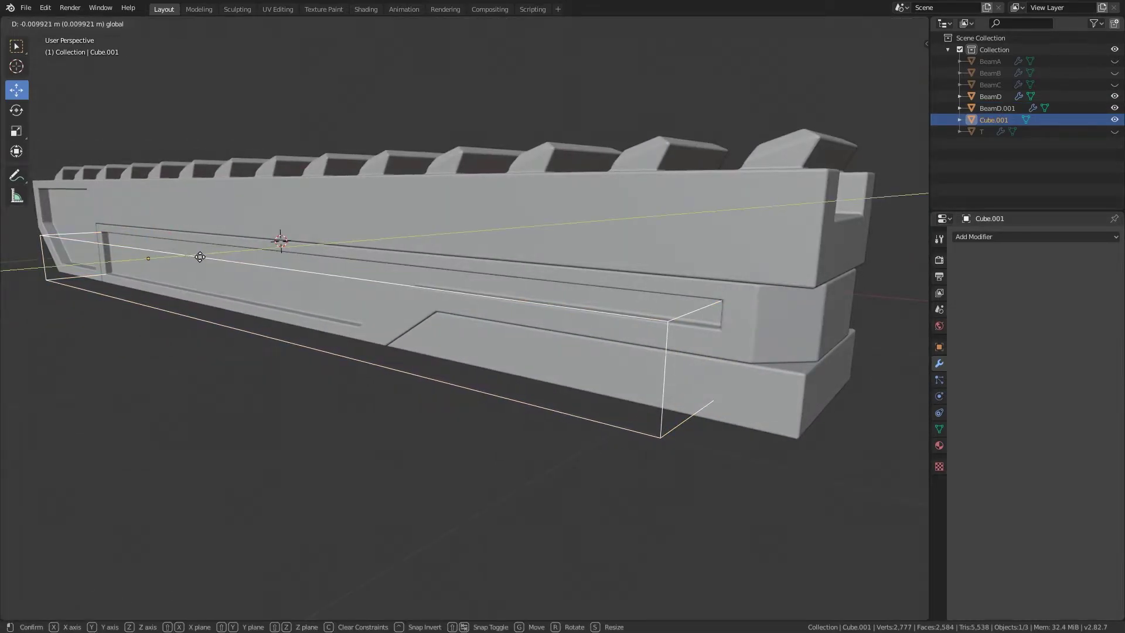
pyautogui.click(192, 256)
pyautogui.press('KP_1')
pyautogui.click(259, 262)
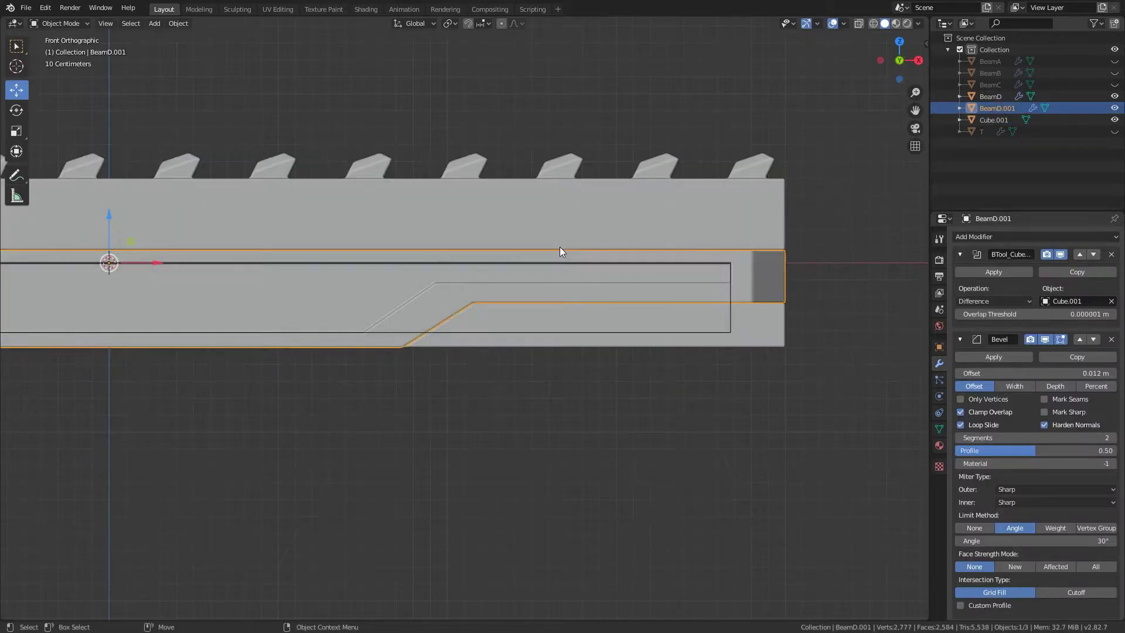
pyautogui.click(994, 272)
pyautogui.click(960, 254)
pyautogui.moveTo(850, 276); pyautogui.dragTo(756, 283, button='middle')
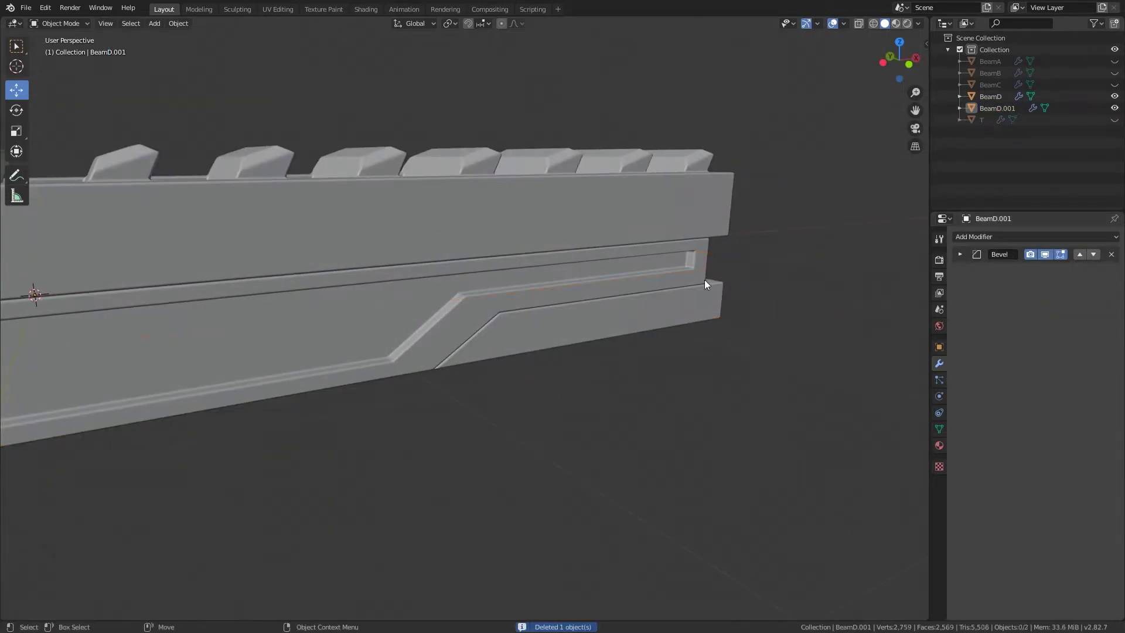
pyautogui.scroll(-5, 644, 276)
pyautogui.moveTo(537, 265)
pyautogui.mouseDown(button='middle')
pyautogui.moveTo(519, 266)
pyautogui.moveTo(549, 259)
pyautogui.mouseUp(button='middle')
pyautogui.scroll(3, 647, 284)
pyautogui.scroll(2, 680, 305)
# - Add a cube near the rail's end and scale it into a thin, wide panel
pyautogui.moveTo(681, 304); pyautogui.dragTo(633, 287, button='middle')
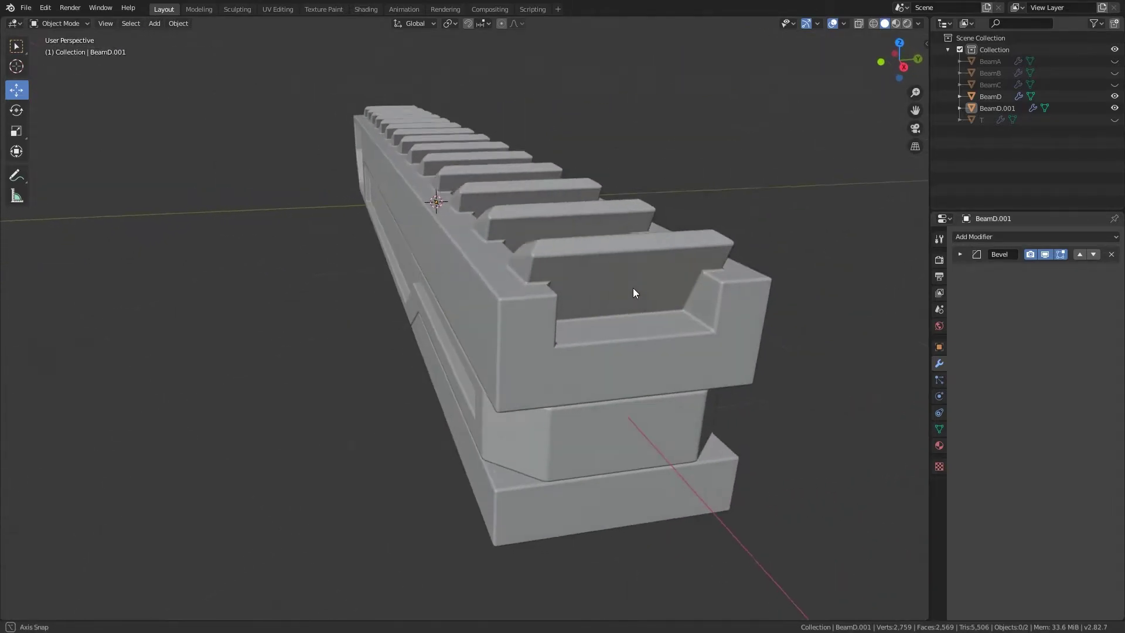
pyautogui.hotkey('shift', 'a')
pyautogui.click(678, 299)
pyautogui.scroll(-3, 529, 264)
pyautogui.press('s')
pyautogui.press('y')
pyautogui.moveTo(529, 264); pyautogui.dragTo(527, 235, button='middle')
pyautogui.click(521, 254)
pyautogui.press('s')
pyautogui.press('x')
pyautogui.click(532, 191)
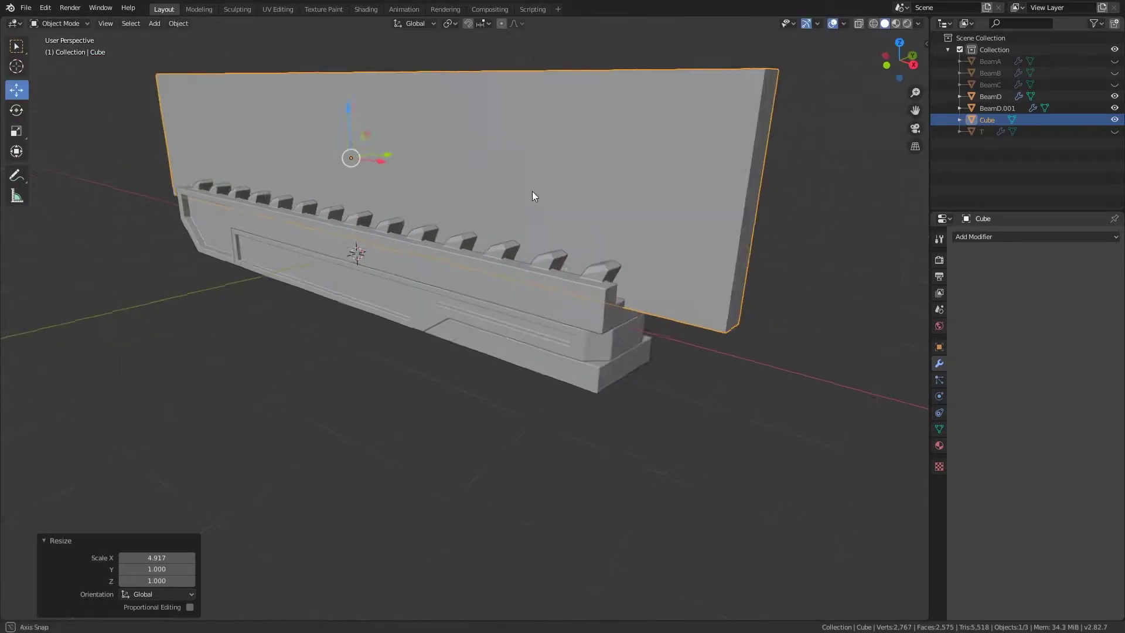
# - Subtract the panel from BeamD with a Bool Tool Difference and lower it into the teeth
pyautogui.moveTo(532, 191); pyautogui.dragTo(529, 272, button='middle')
pyautogui.keyDown('shift'); pyautogui.click(529, 272); pyautogui.keyUp('shift')
pyautogui.press('ctrl+KP_Subtract')
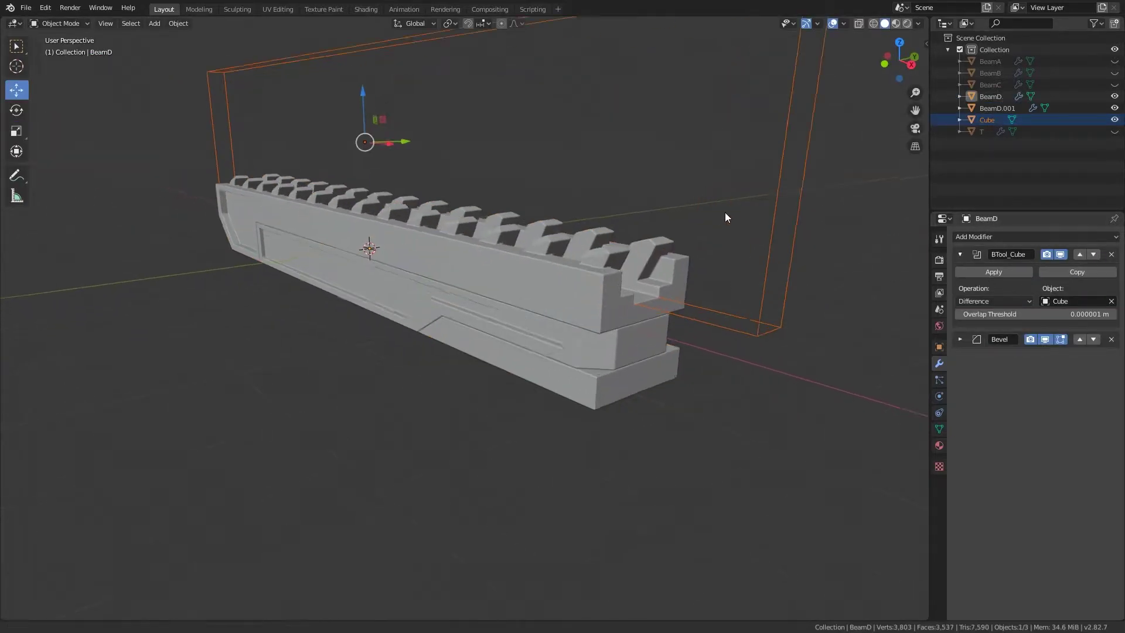
pyautogui.click(291, 66)
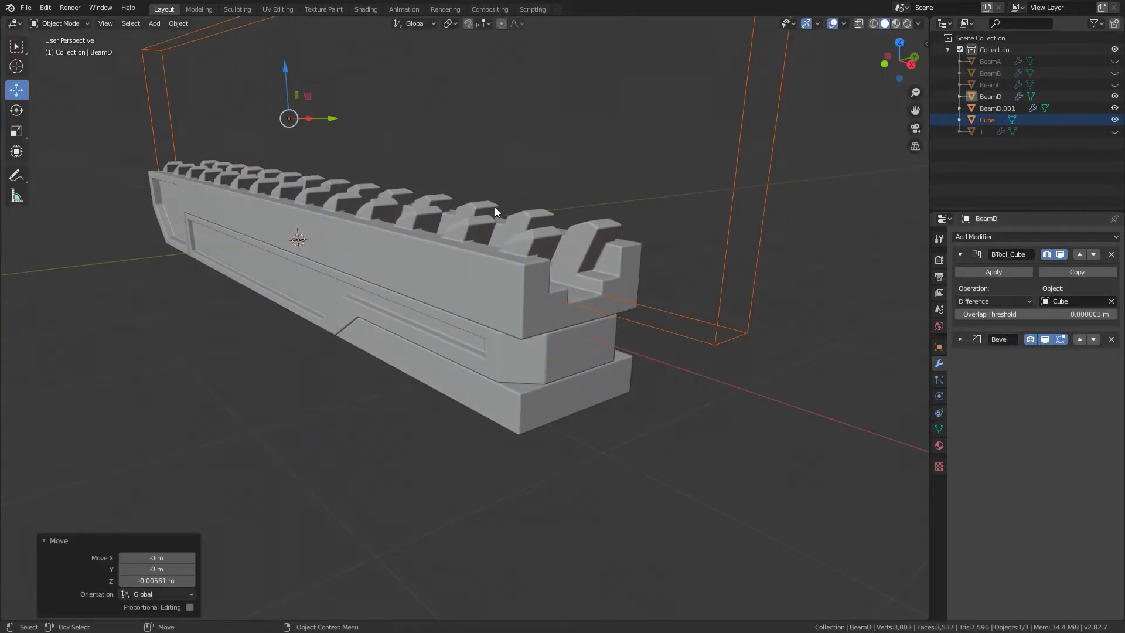
# - Duplicate rail and panel, apply an Intersect cut to create the BeamD.002 insert piece
pyautogui.hotkey('shift', 'd')
pyautogui.rightClick(504, 206)
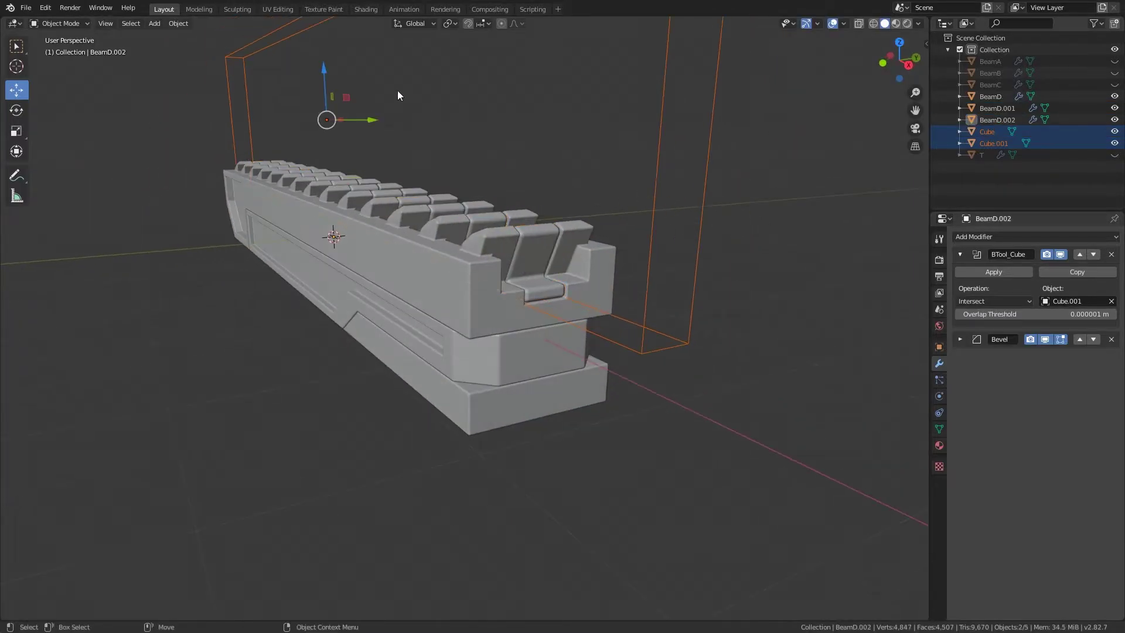
pyautogui.click(323, 72)
pyautogui.moveTo(323, 71)
pyautogui.mouseDown(button='middle')
pyautogui.moveTo(422, 163)
pyautogui.moveTo(605, 116)
pyautogui.mouseUp(button='middle')
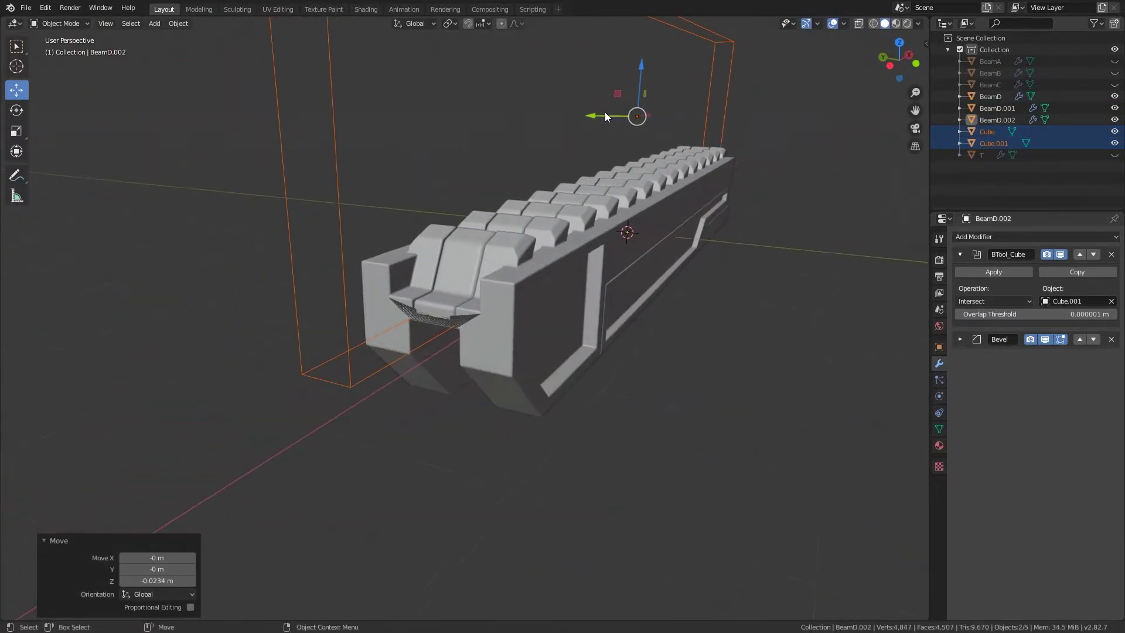
pyautogui.rightClick(641, 64)
pyautogui.moveTo(642, 64)
pyautogui.mouseDown(button='middle')
pyautogui.moveTo(635, 78)
pyautogui.moveTo(569, 90)
pyautogui.mouseUp(button='middle')
pyautogui.click(961, 271)
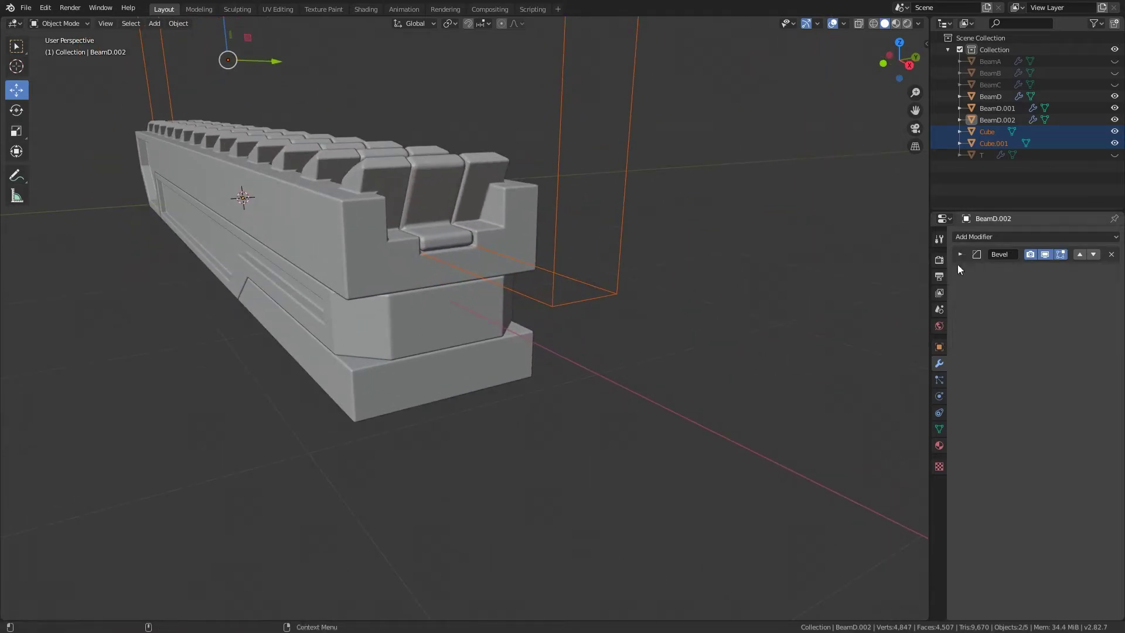
pyautogui.click(456, 190)
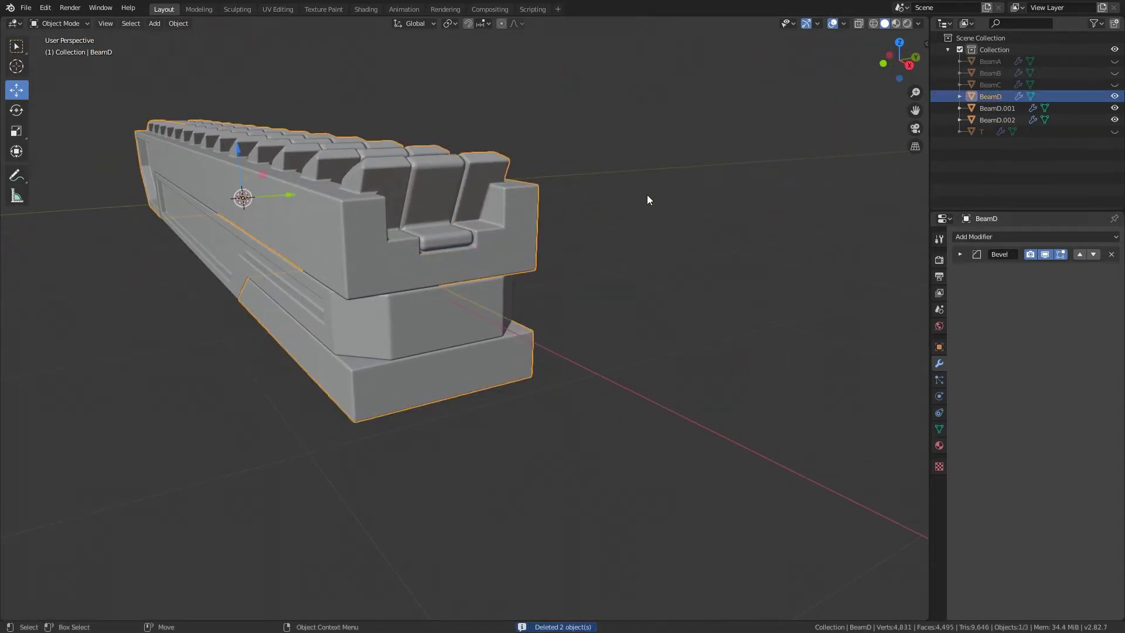
# - Show BeamD.002's 0.012 m, 2-segment bevel and raise the insert's top faces
pyautogui.click(976, 257)
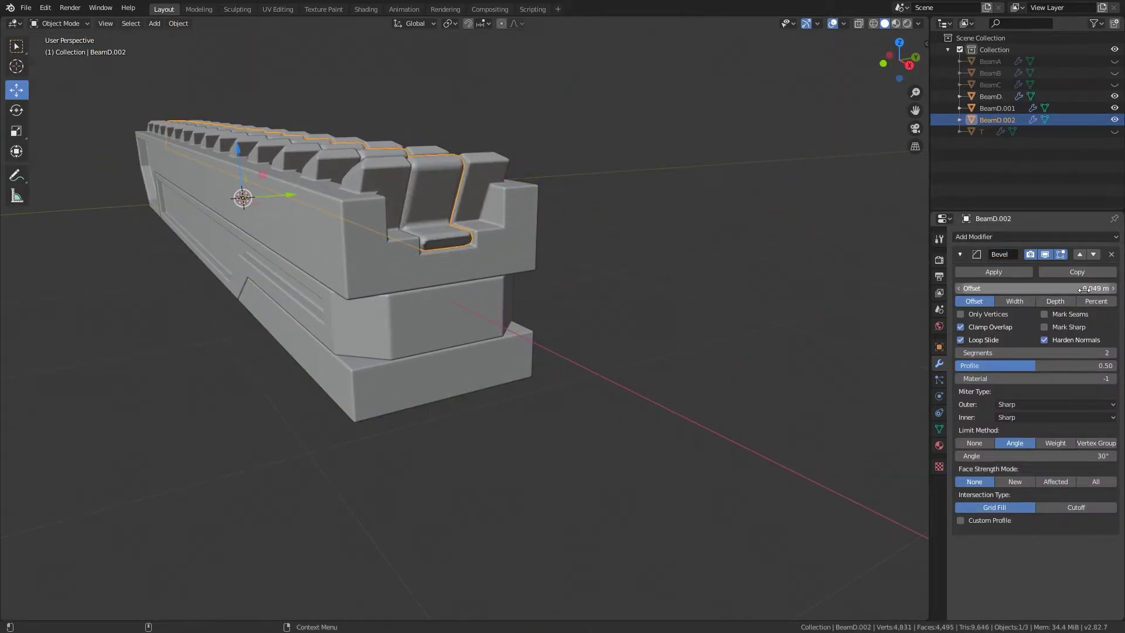
pyautogui.scroll(5, 504, 215)
pyautogui.moveTo(505, 215); pyautogui.dragTo(547, 275, button='middle')
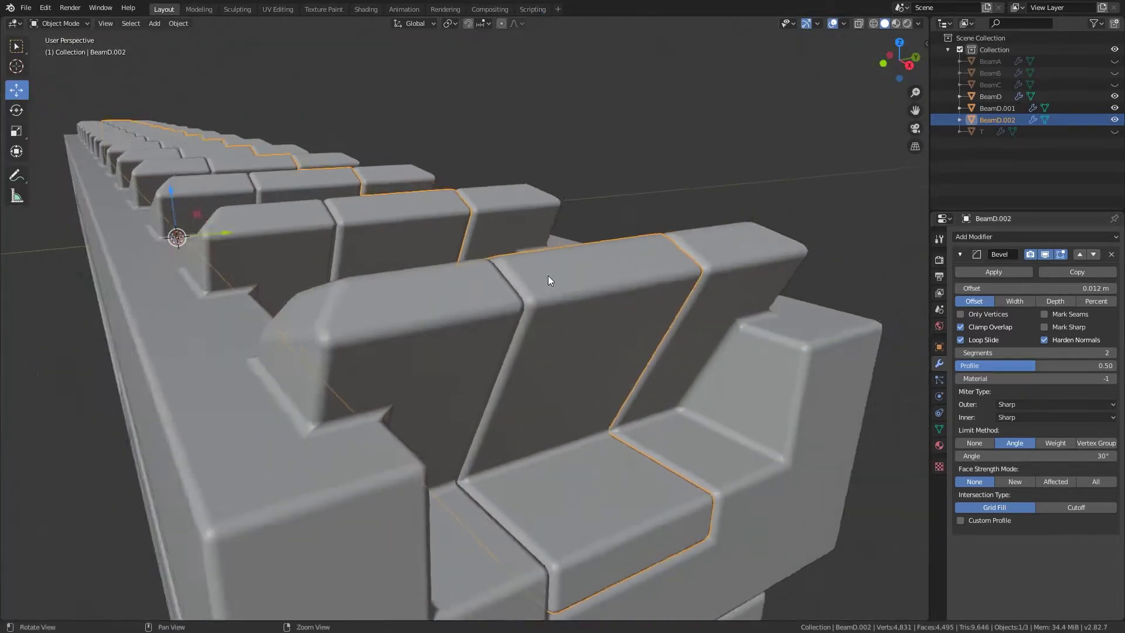
pyautogui.press('KP_3')
pyautogui.press('KP_Decimal')
pyautogui.press('Tab')
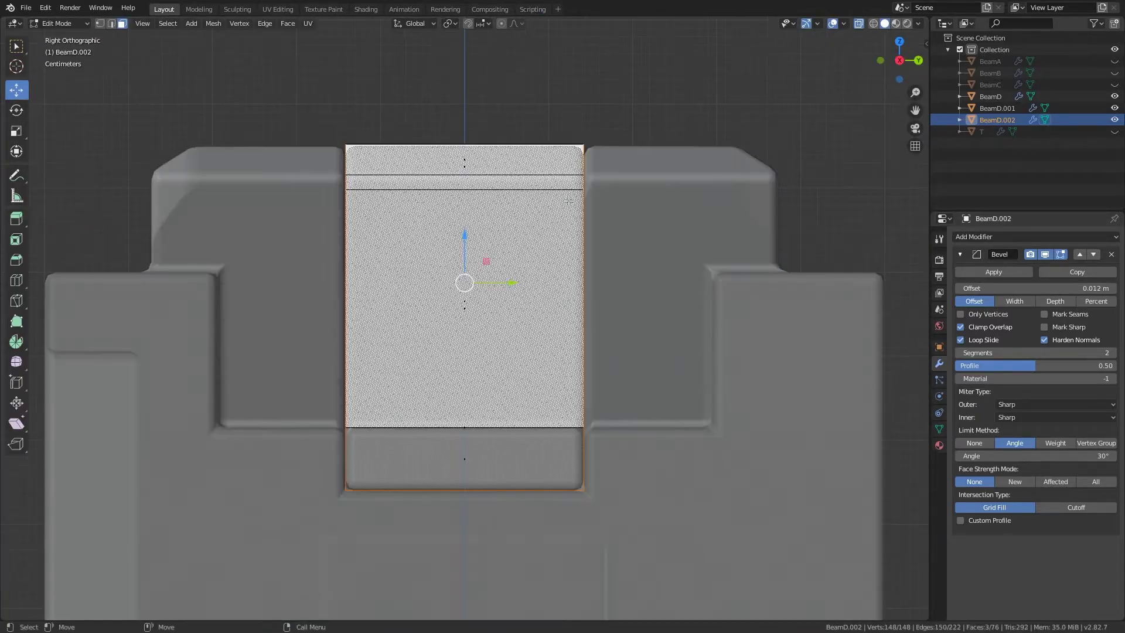
pyautogui.moveTo(465, 123); pyautogui.dragTo(465, 172)
pyautogui.press('Tab')
# - Lift the insert's top faces and shift them slightly along X, then leave Edit Mode
pyautogui.moveTo(464, 171)
pyautogui.mouseDown(button='middle')
pyautogui.moveTo(589, 205)
pyautogui.moveTo(599, 181)
pyautogui.moveTo(612, 217)
pyautogui.mouseUp(button='middle')
pyautogui.press('Tab')
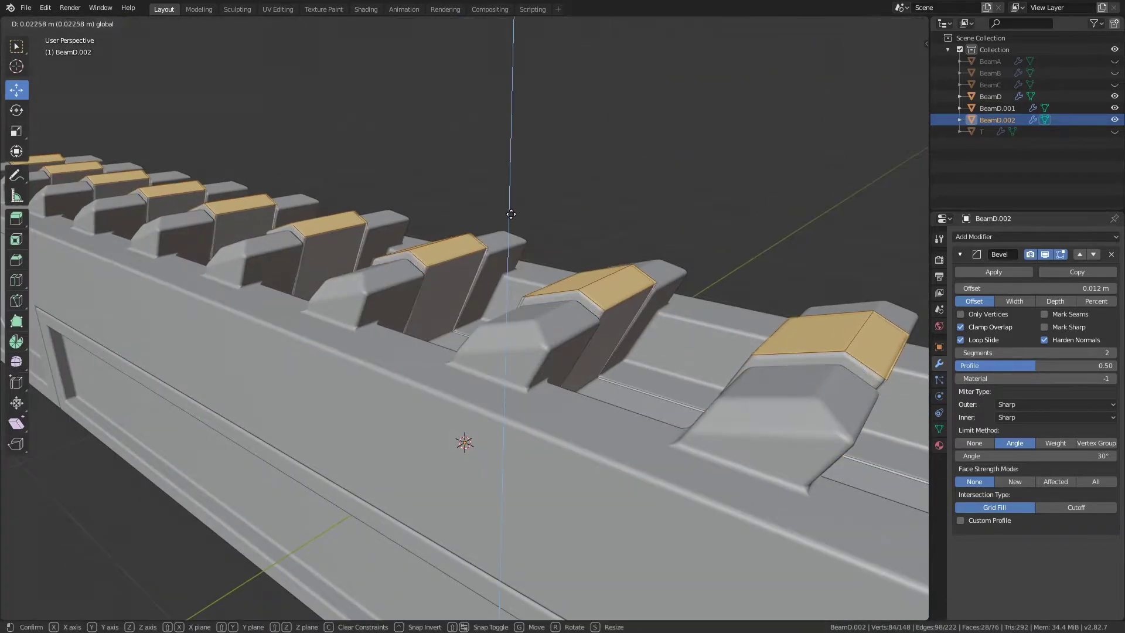
pyautogui.click(518, 237)
pyautogui.press('KP_7')
pyautogui.press('KP_1')
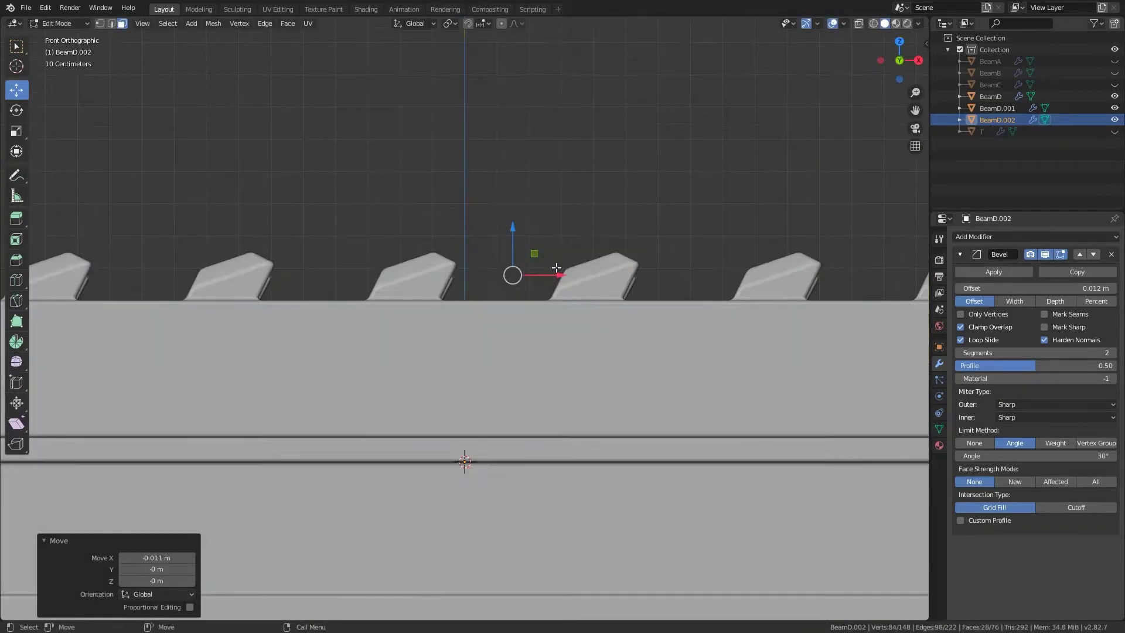
pyautogui.moveTo(532, 265)
pyautogui.mouseDown(button='middle')
pyautogui.moveTo(548, 236)
pyautogui.moveTo(616, 318)
pyautogui.moveTo(441, 337)
pyautogui.moveTo(459, 335)
pyautogui.moveTo(397, 309)
pyautogui.moveTo(572, 284)
pyautogui.moveTo(568, 402)
pyautogui.moveTo(632, 353)
pyautogui.moveTo(427, 326)
pyautogui.moveTo(527, 329)
pyautogui.moveTo(575, 371)
pyautogui.moveTo(549, 325)
pyautogui.mouseUp(button='middle')
pyautogui.scroll(3, 548, 236)
pyautogui.press('Tab')
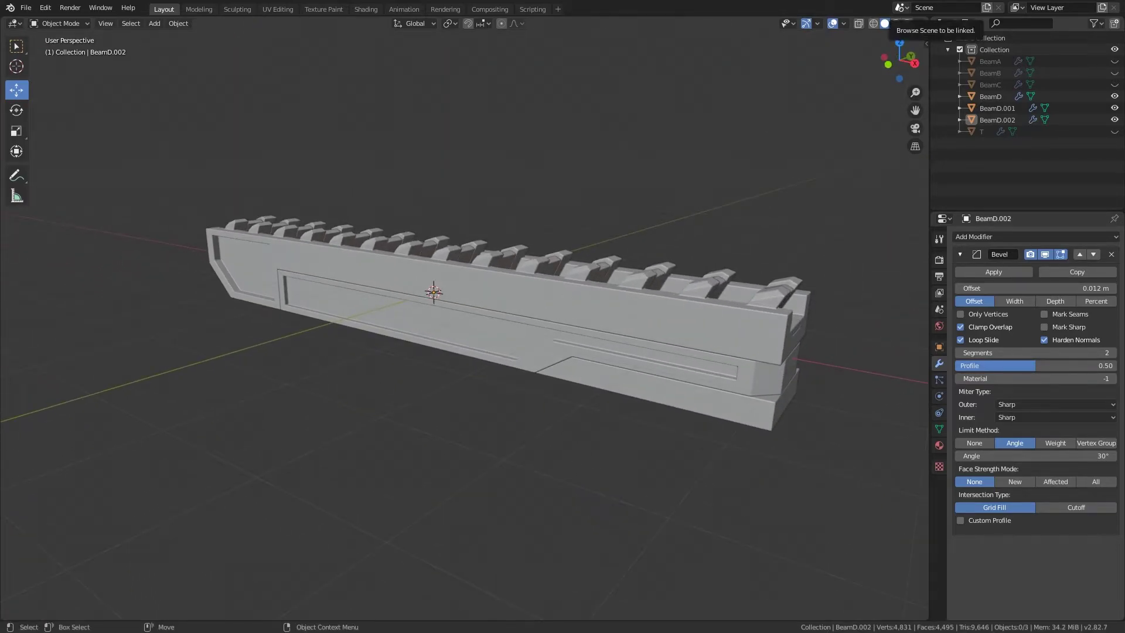
# - Add a thin cutter cube and set it to subtract from BeamE
pyautogui.moveTo(447, 237); pyautogui.dragTo(634, 175, button='middle')
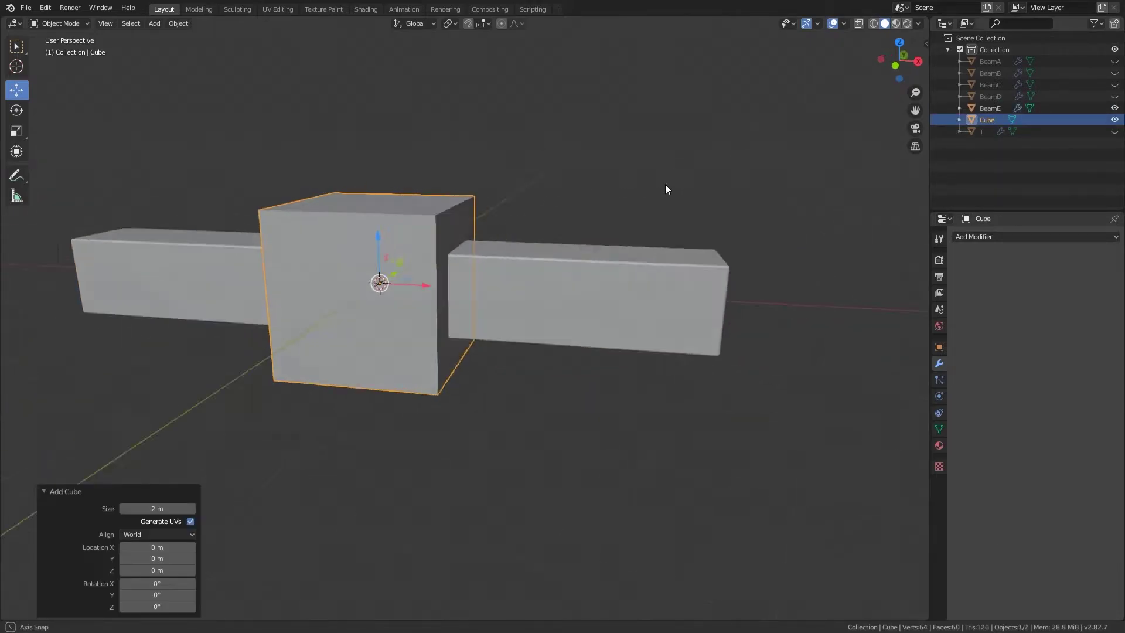
pyautogui.hotkey('shift', 'space')
pyautogui.press('s')
pyautogui.click(382, 284)
pyautogui.hotkey('shift', 'space')
pyautogui.press('g')
pyautogui.press('KP_1')
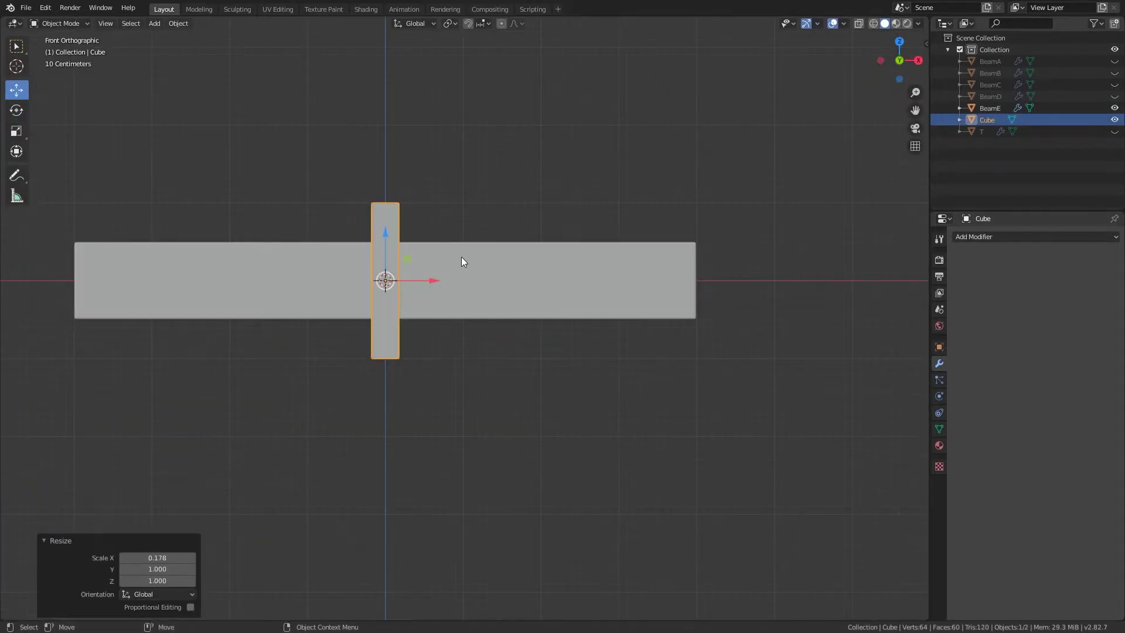
pyautogui.keyDown('shift'); pyautogui.click(670, 290); pyautogui.keyUp('shift')
pyautogui.press('ctrl+KP_Subtract')
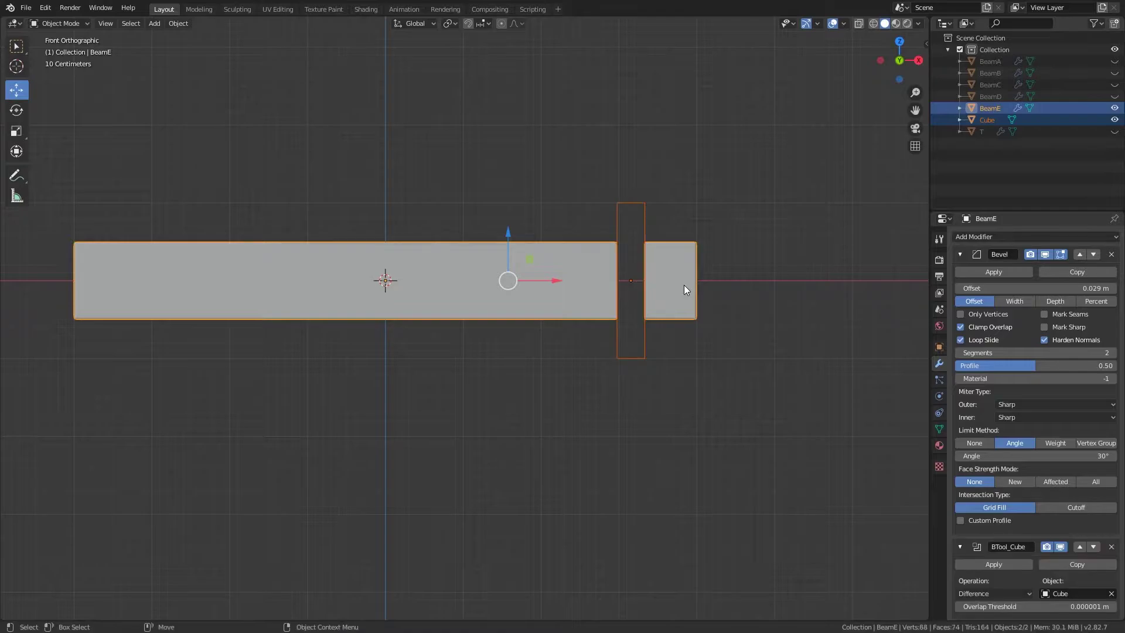
# - Order BeamE's cut before its bevel and slide the cutter along the beam
pyautogui.moveTo(684, 285); pyautogui.dragTo(652, 305, button='middle')
pyautogui.click(960, 254)
pyautogui.click(1080, 276)
pyautogui.scroll(3, 805, 277)
pyautogui.scroll(-3, 747, 278)
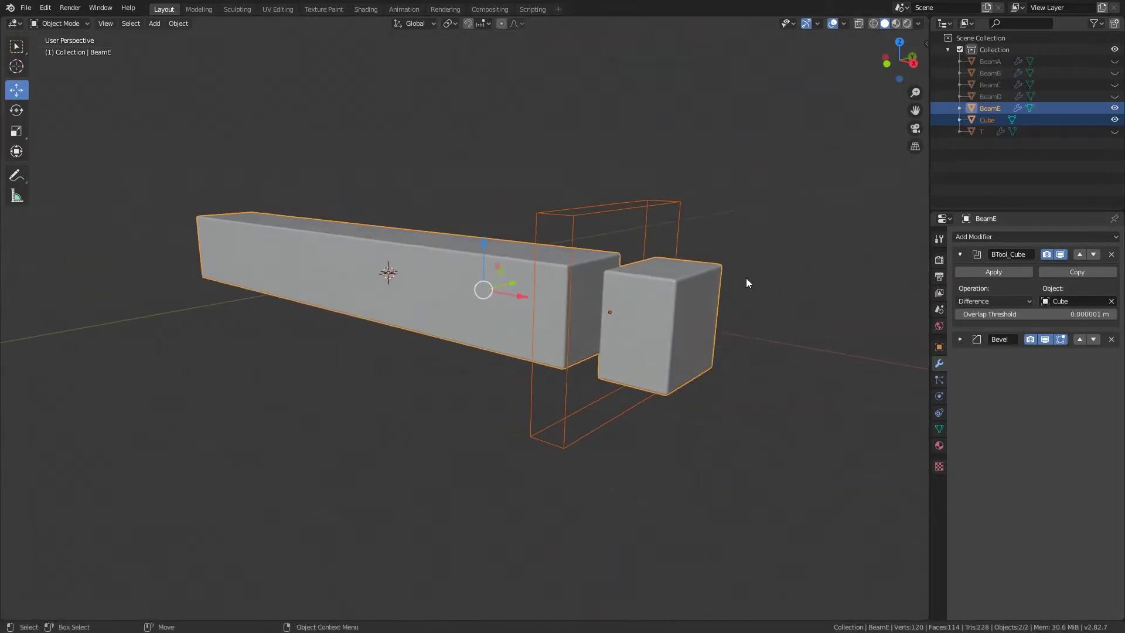
pyautogui.click(670, 227)
pyautogui.moveTo(680, 316); pyautogui.dragTo(727, 303)
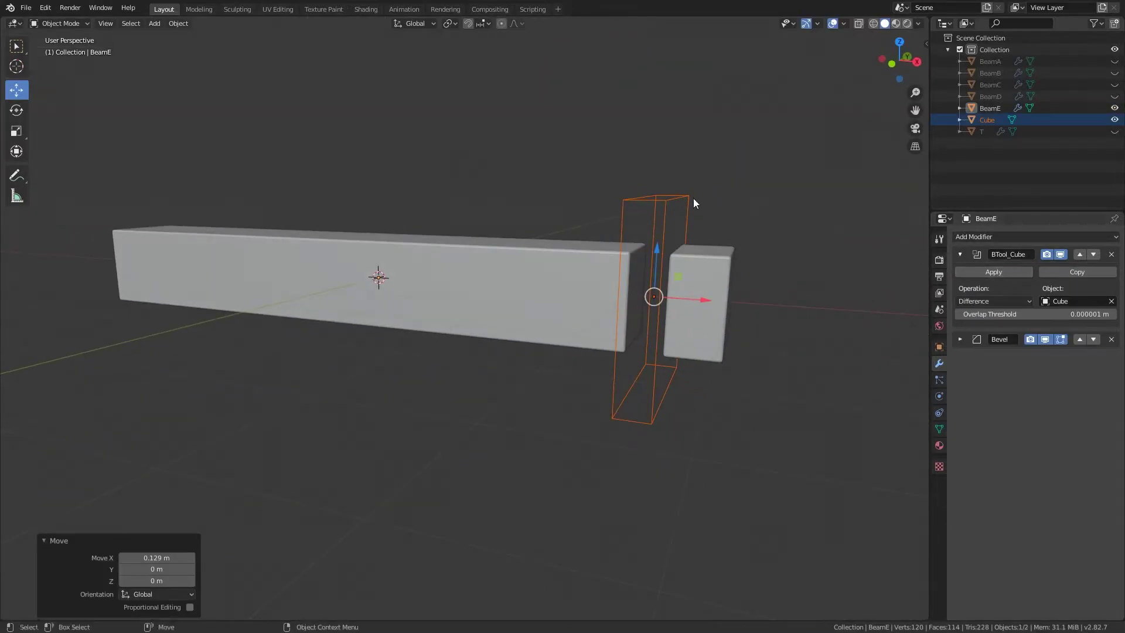
# - Array the cutter into eight evenly spaced copies along BeamE and apply the gaps
pyautogui.click(1034, 236)
pyautogui.click(911, 261)
pyautogui.click(1113, 302)
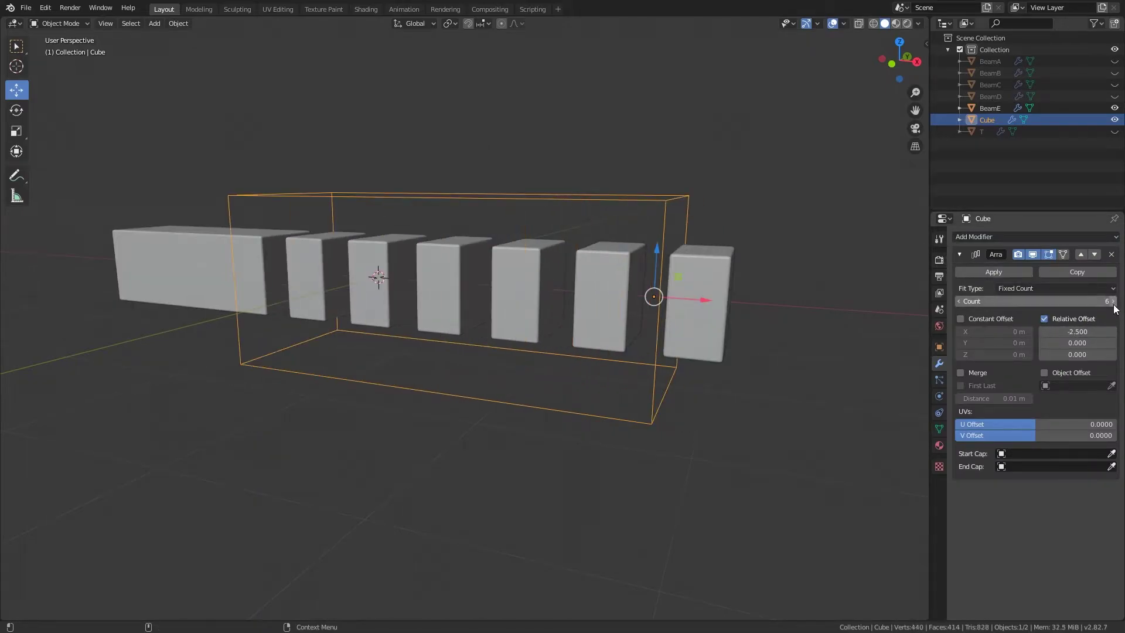
pyautogui.click(730, 285)
pyautogui.moveTo(712, 279); pyautogui.dragTo(675, 279)
pyautogui.moveTo(1077, 331); pyautogui.dragTo(1090, 331)
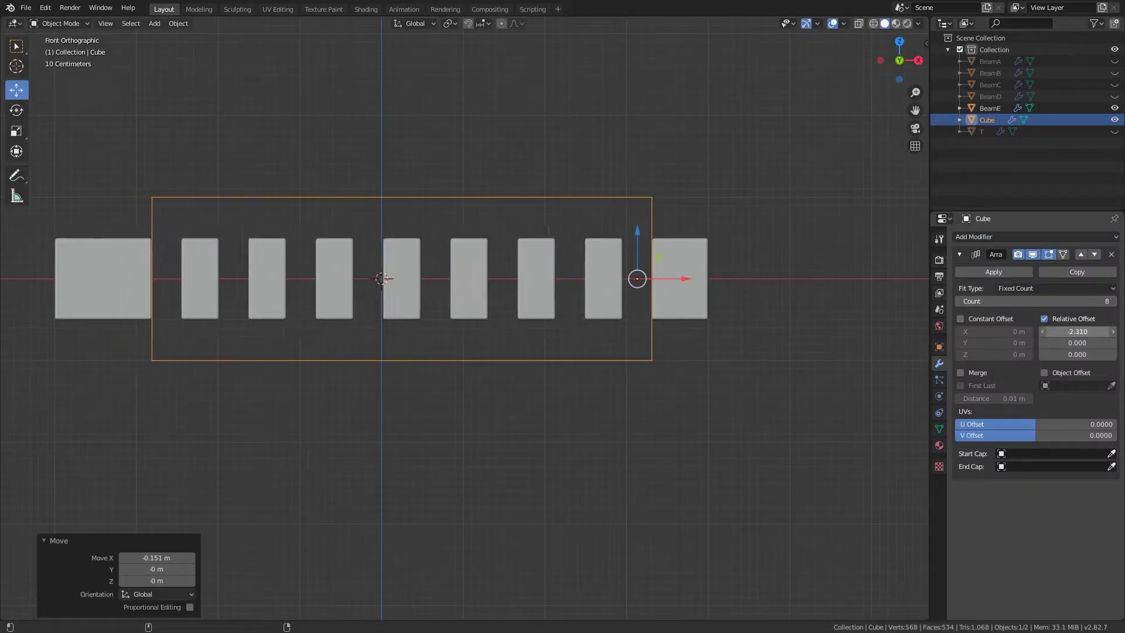
pyautogui.moveTo(685, 285); pyautogui.dragTo(721, 289)
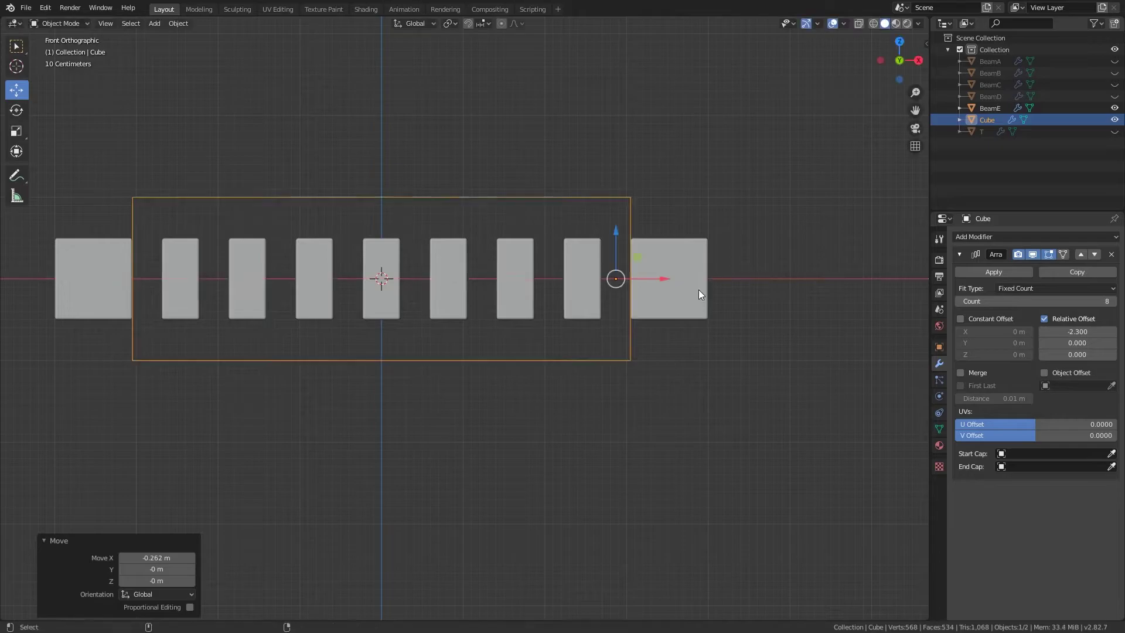
pyautogui.keyDown('shift'); pyautogui.click(684, 287); pyautogui.keyUp('shift')
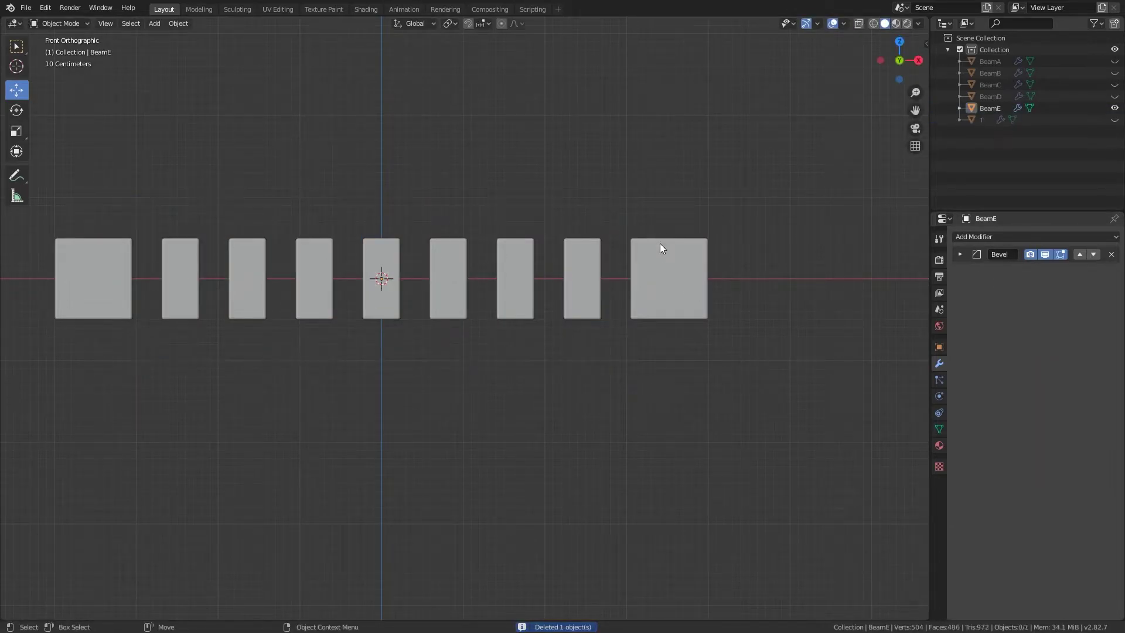
pyautogui.hotkey('shift', 'a')
# - Subtract a slightly smaller cube through BeamE's blocks, apply it, and delete the cutter
pyautogui.click(712, 267)
pyautogui.press('s')
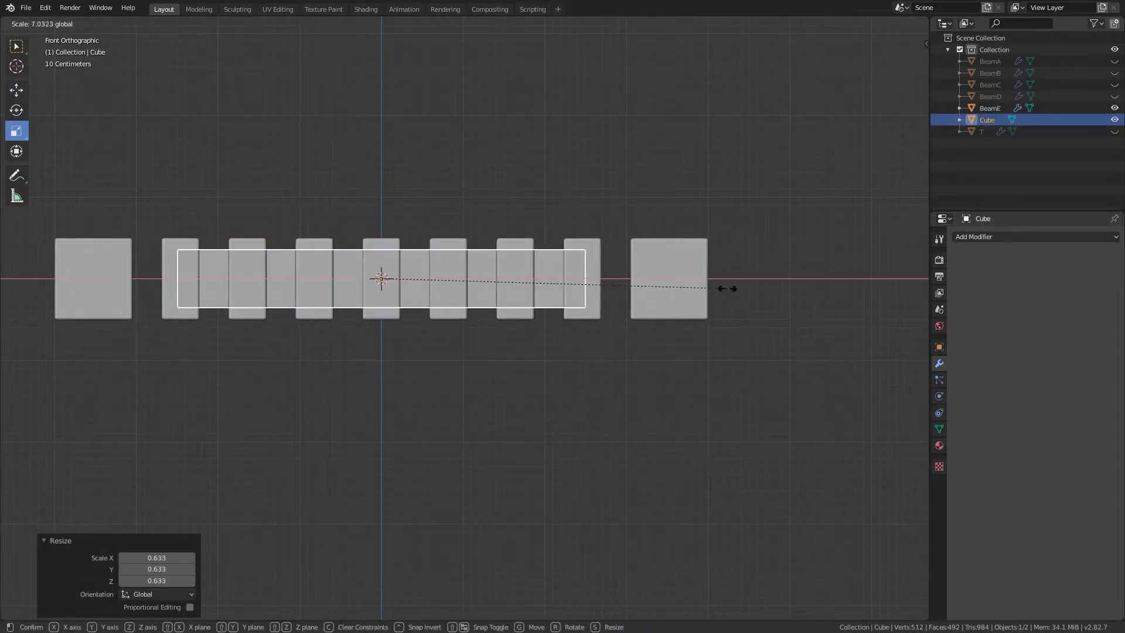
pyautogui.press('ctrl+KP_Subtract')
pyautogui.moveTo(497, 295)
pyautogui.mouseDown(button='middle')
pyautogui.moveTo(543, 270)
pyautogui.moveTo(618, 275)
pyautogui.mouseUp(button='middle')
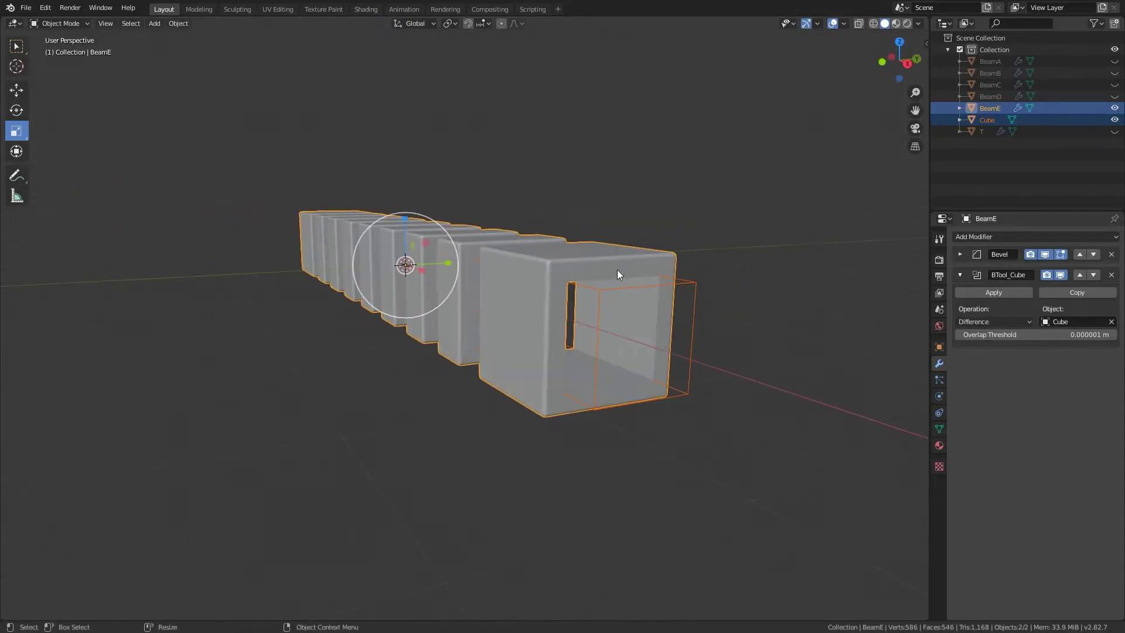
pyautogui.moveTo(901, 306); pyautogui.dragTo(679, 288, button='middle')
pyautogui.keyDown('shift'); pyautogui.click(679, 288); pyautogui.keyUp('shift')
pyautogui.click(664, 225)
pyautogui.moveTo(664, 224); pyautogui.dragTo(502, 291, button='middle')
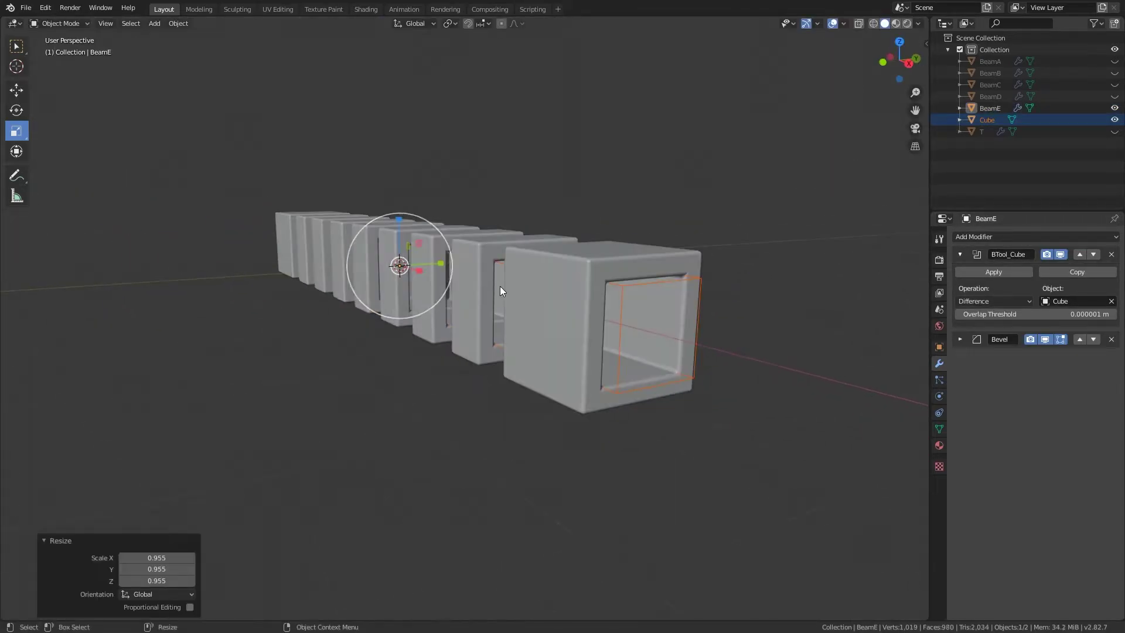
pyautogui.click(989, 272)
pyautogui.click(814, 315)
pyautogui.press('Delete')
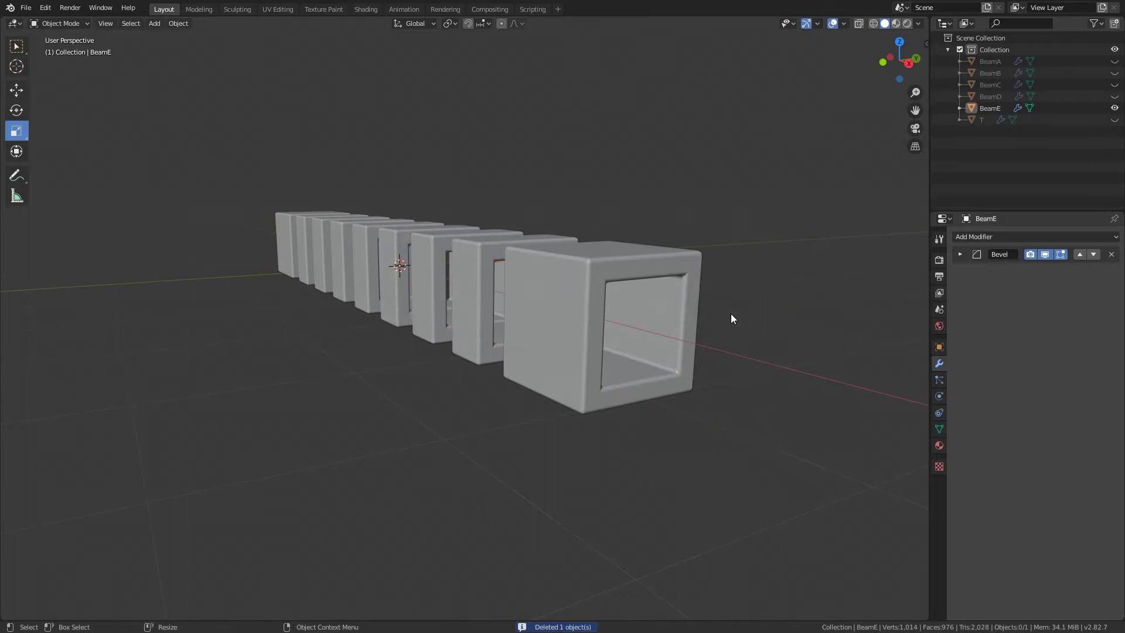
pyautogui.click(599, 273)
# - In Edit Mode with X-ray, select the front block's outer lengthwise corner edges
pyautogui.moveTo(599, 273)
pyautogui.mouseDown(button='middle')
pyautogui.moveTo(653, 271)
pyautogui.moveTo(697, 215)
pyautogui.mouseUp(button='middle')
pyautogui.press('a')
pyautogui.hotkey('alt', 'z')
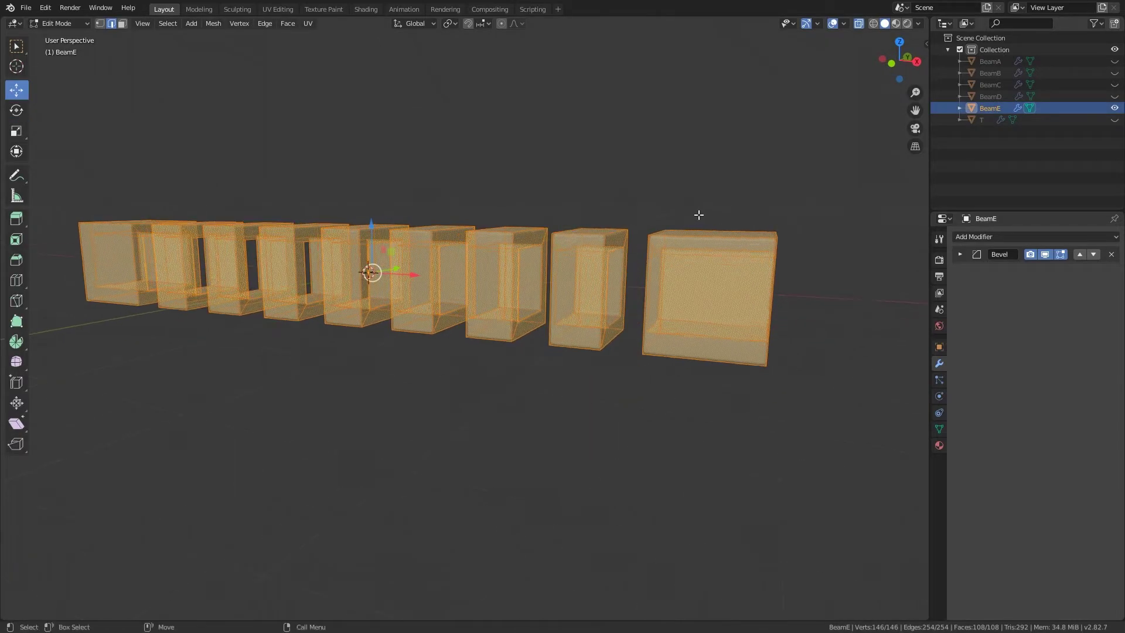
pyautogui.press('Tab')
pyautogui.click(697, 215)
pyautogui.click(712, 326)
pyautogui.keyDown('shift'); pyautogui.moveTo(713, 212); pyautogui.dragTo(713, 214); pyautogui.keyUp('shift')
pyautogui.moveTo(714, 213); pyautogui.dragTo(696, 261, button='middle')
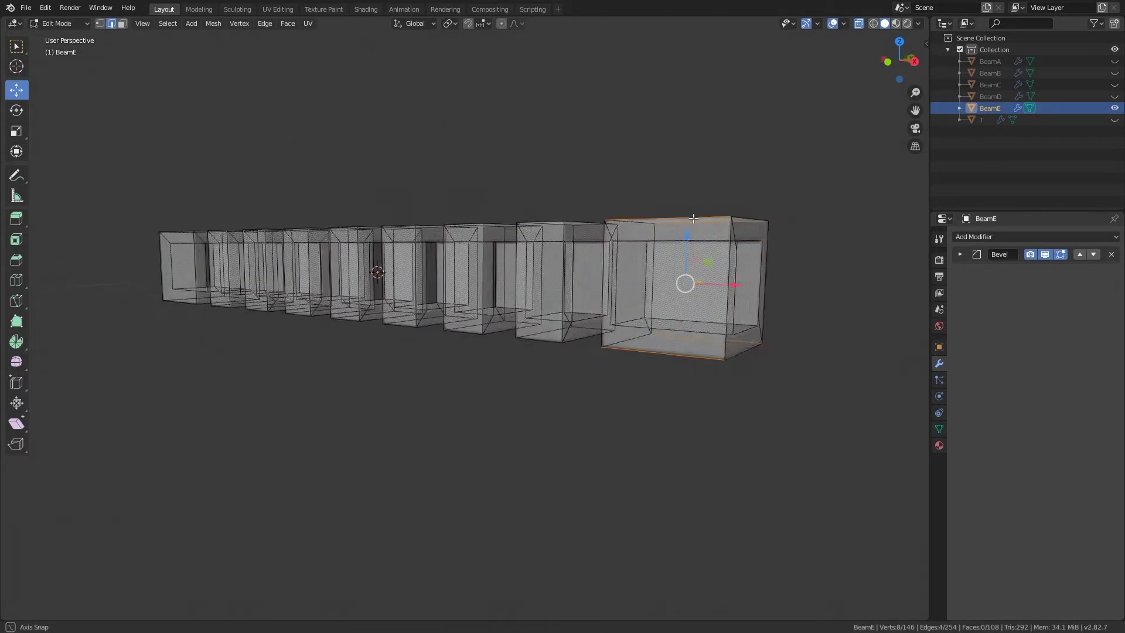
# - Bevel the selected corner edges twice for a 0.157 m chamfer
pyautogui.rightClick(696, 261)
pyautogui.click(697, 262)
pyautogui.click(725, 280)
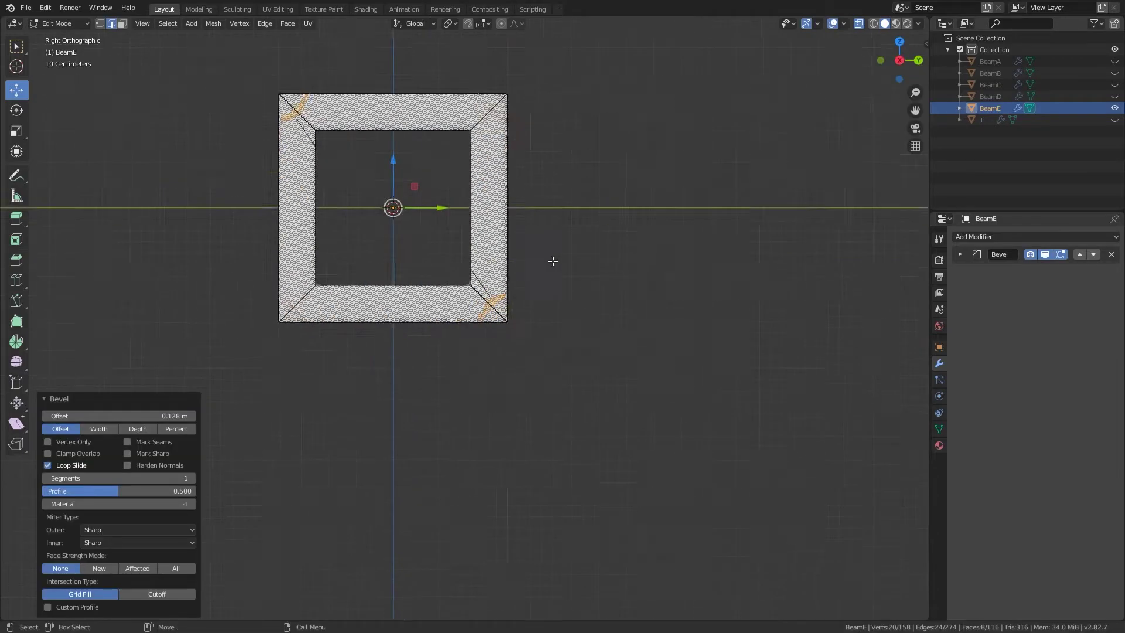
pyautogui.rightClick(553, 228)
pyautogui.click(553, 227)
pyautogui.click(593, 238)
pyautogui.moveTo(594, 239); pyautogui.dragTo(562, 233, button='middle')
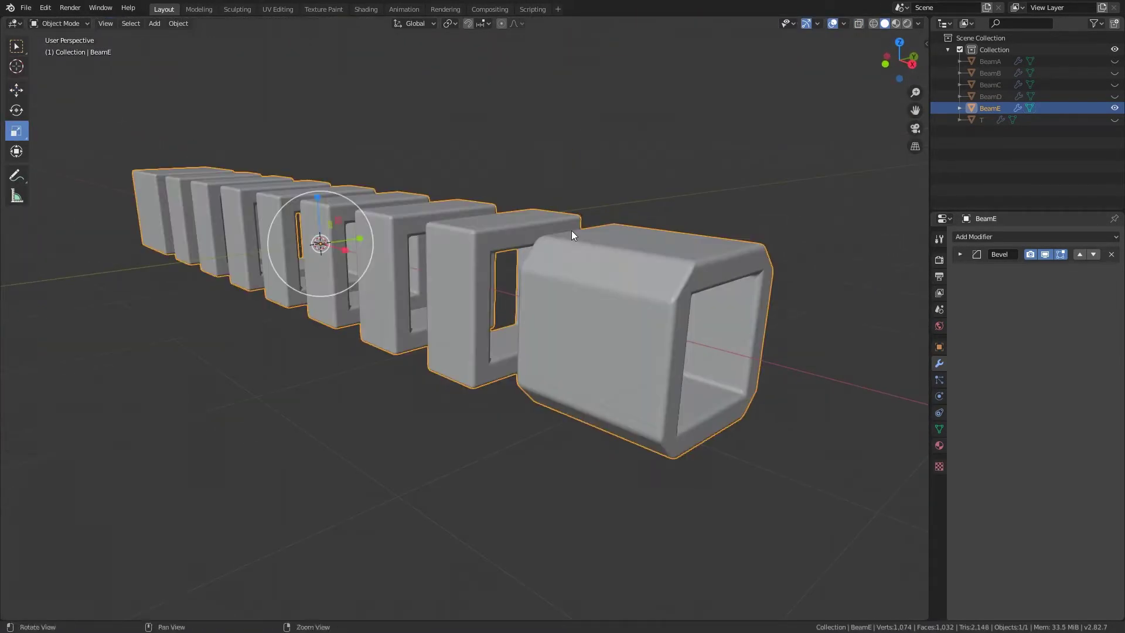
# - Dissolve the extra edges on the chamfered block's end face
pyautogui.moveTo(562, 234); pyautogui.dragTo(575, 235, button='middle')
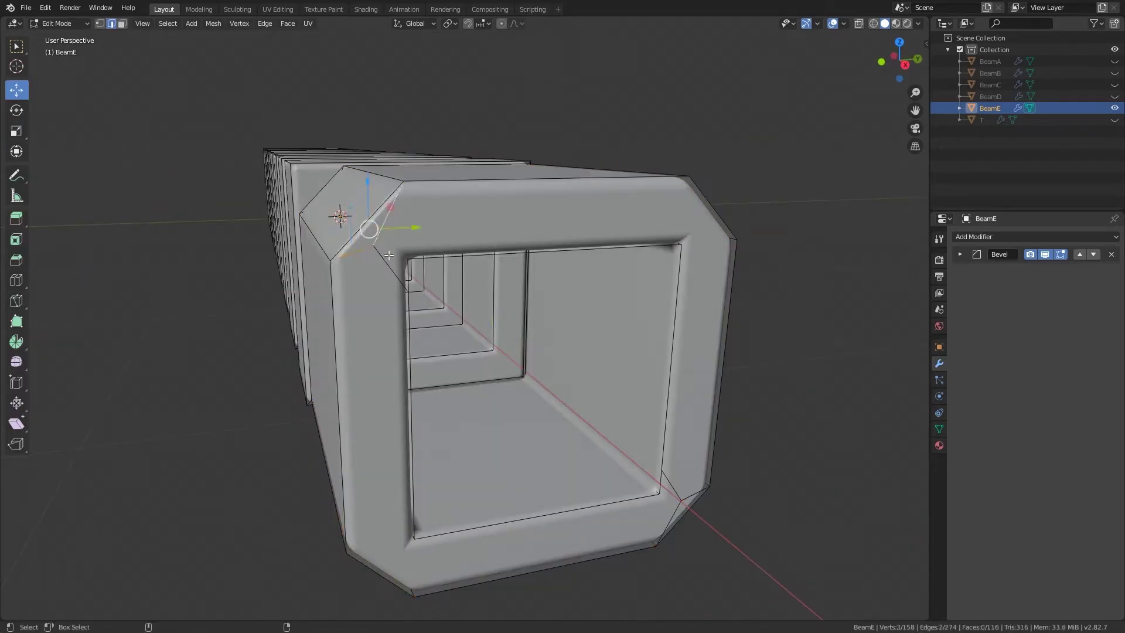
pyautogui.keyDown('shift'); pyautogui.click(389, 256); pyautogui.keyUp('shift')
pyautogui.moveTo(388, 256); pyautogui.dragTo(450, 434, button='middle')
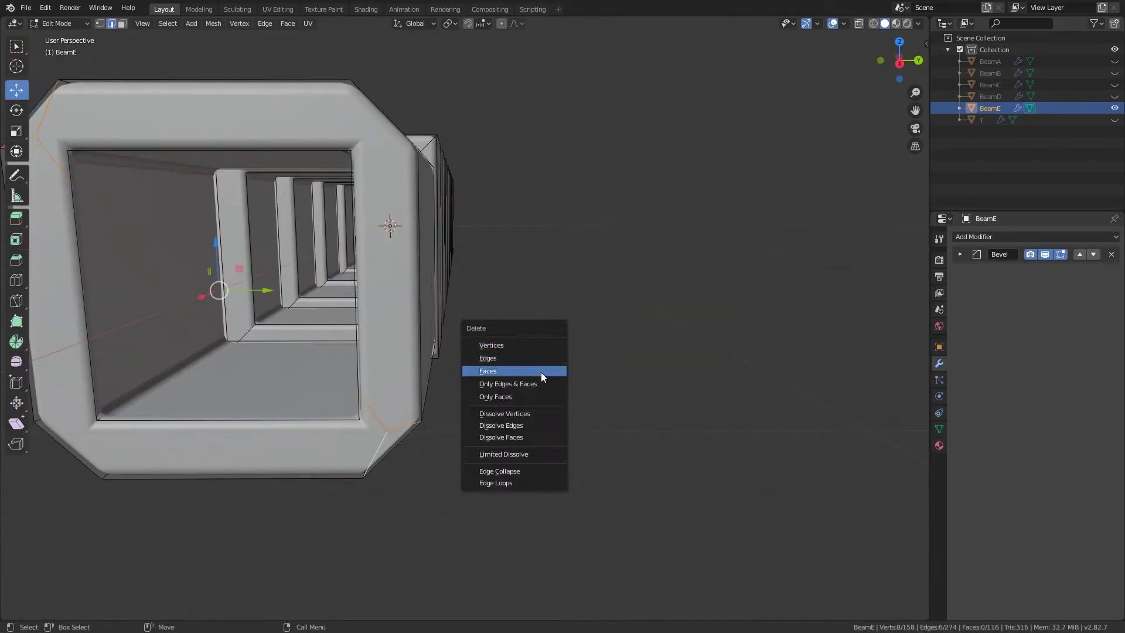
pyautogui.click(515, 426)
pyautogui.moveTo(487, 389); pyautogui.dragTo(561, 254, button='middle')
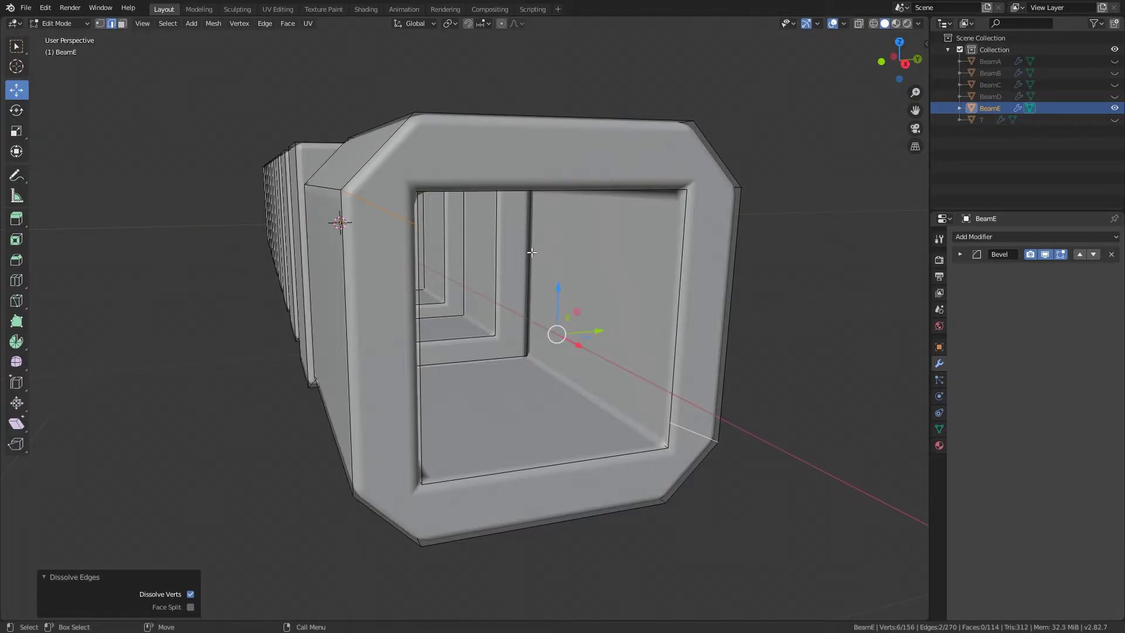
pyautogui.moveTo(394, 231)
pyautogui.mouseDown(button='middle')
pyautogui.moveTo(394, 259)
pyautogui.moveTo(324, 247)
pyautogui.mouseUp(button='middle')
# - Merge the block's corner vertex pairs At Last
pyautogui.rightClick(324, 246)
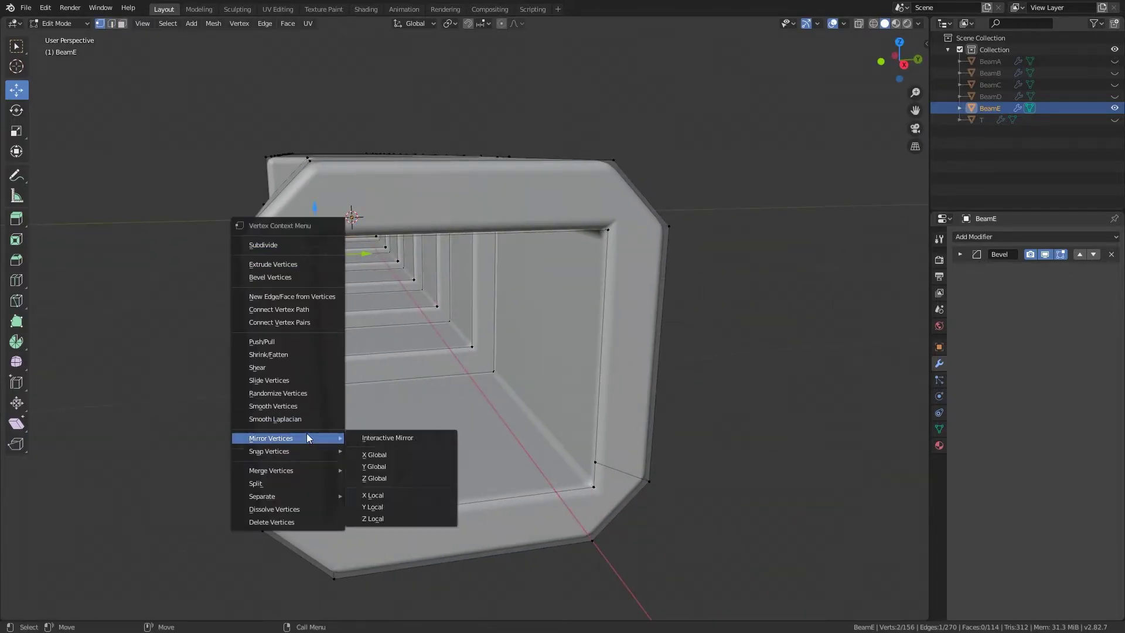
pyautogui.rightClick(413, 302)
pyautogui.click(454, 538)
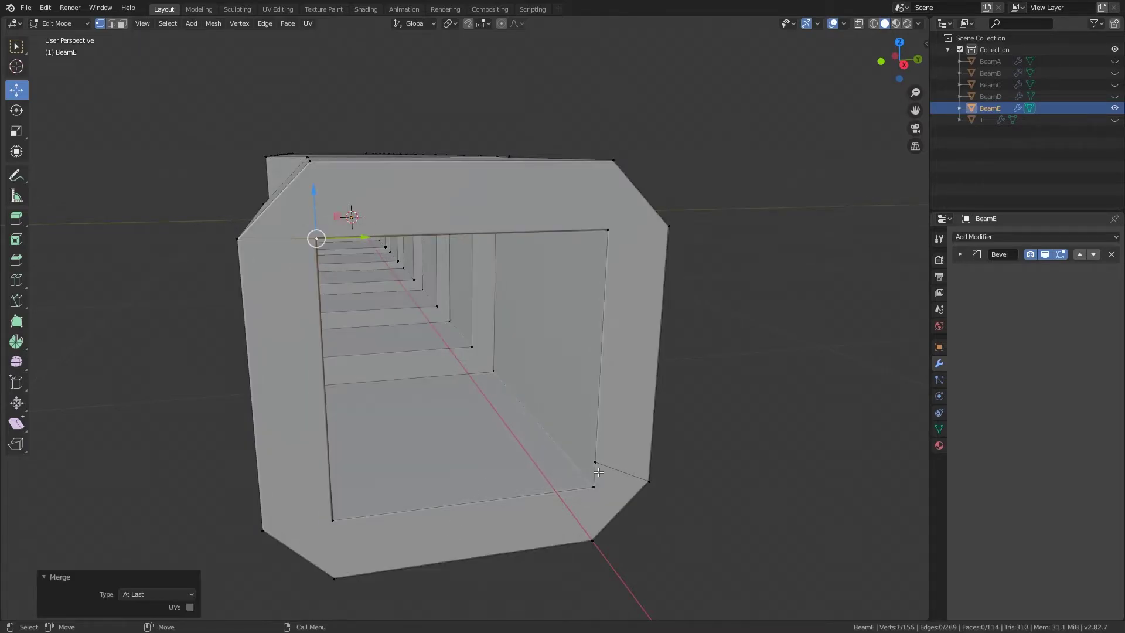
pyautogui.rightClick(545, 460)
pyautogui.click(636, 472)
pyautogui.moveTo(636, 472); pyautogui.dragTo(621, 409, button='middle')
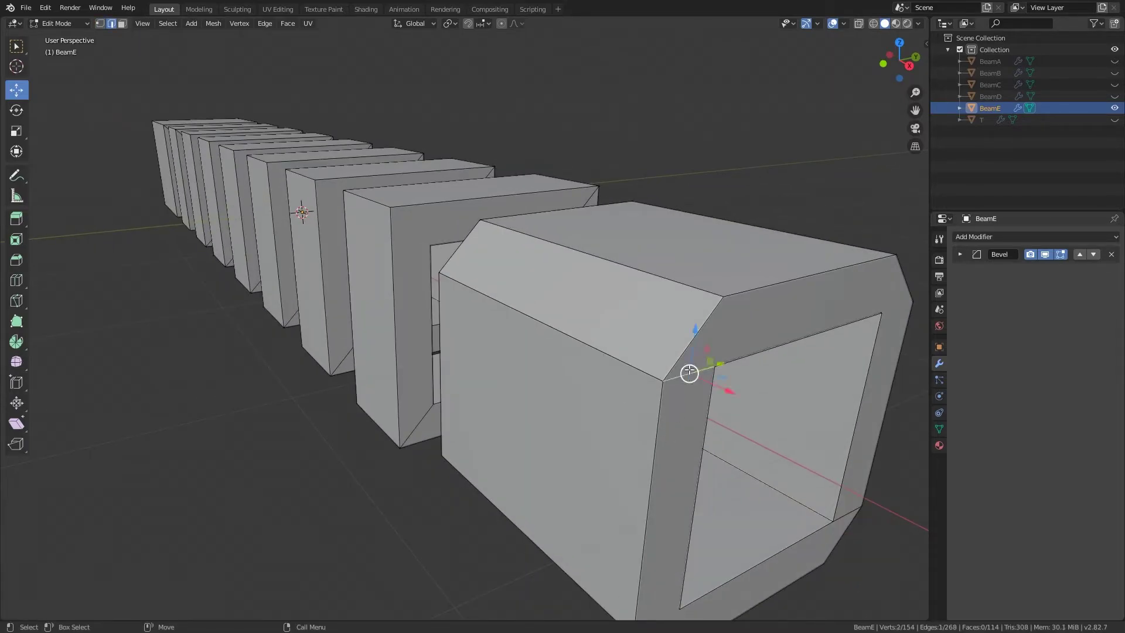
# - Remove the remaining redundant edges from the end block
pyautogui.rightClick(689, 371)
pyautogui.click(721, 327)
pyautogui.rightClick(703, 308)
pyautogui.moveTo(679, 371)
pyautogui.mouseDown(button='middle')
pyautogui.moveTo(702, 309)
pyautogui.moveTo(595, 402)
pyautogui.moveTo(609, 284)
pyautogui.mouseUp(button='middle')
pyautogui.click(703, 308)
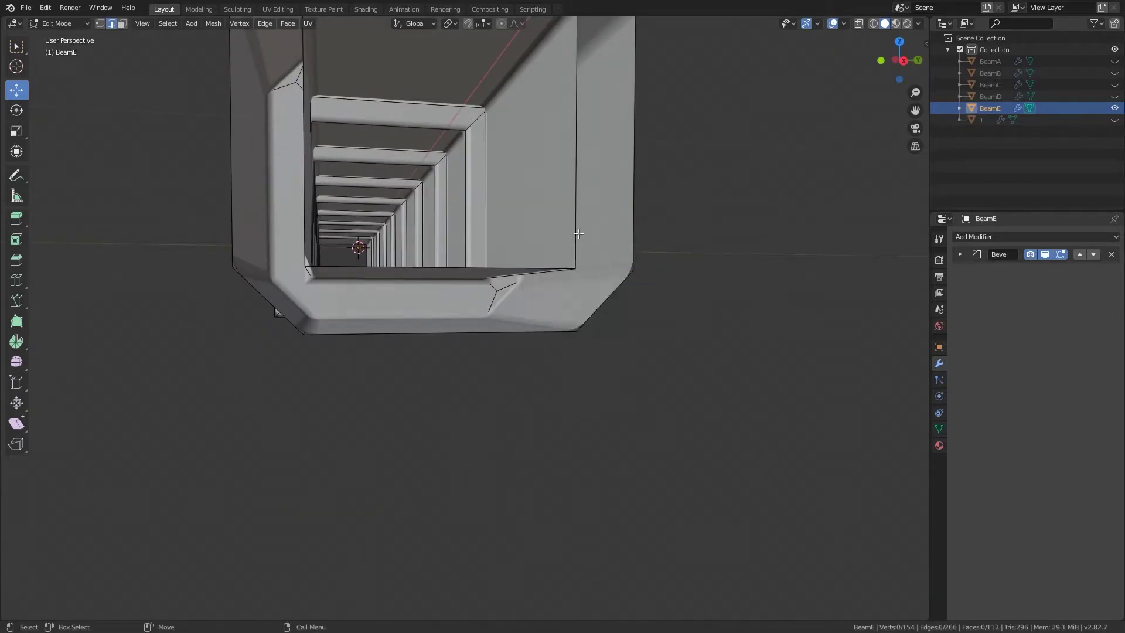
# - Bevel the block's remaining selected edges
pyautogui.rightClick(628, 293)
pyautogui.click(628, 293)
pyautogui.moveTo(628, 293)
pyautogui.mouseDown(button='middle')
pyautogui.moveTo(625, 282)
pyautogui.moveTo(757, 304)
pyautogui.mouseUp(button='middle')
pyautogui.press('Tab')
pyautogui.press('Tab')
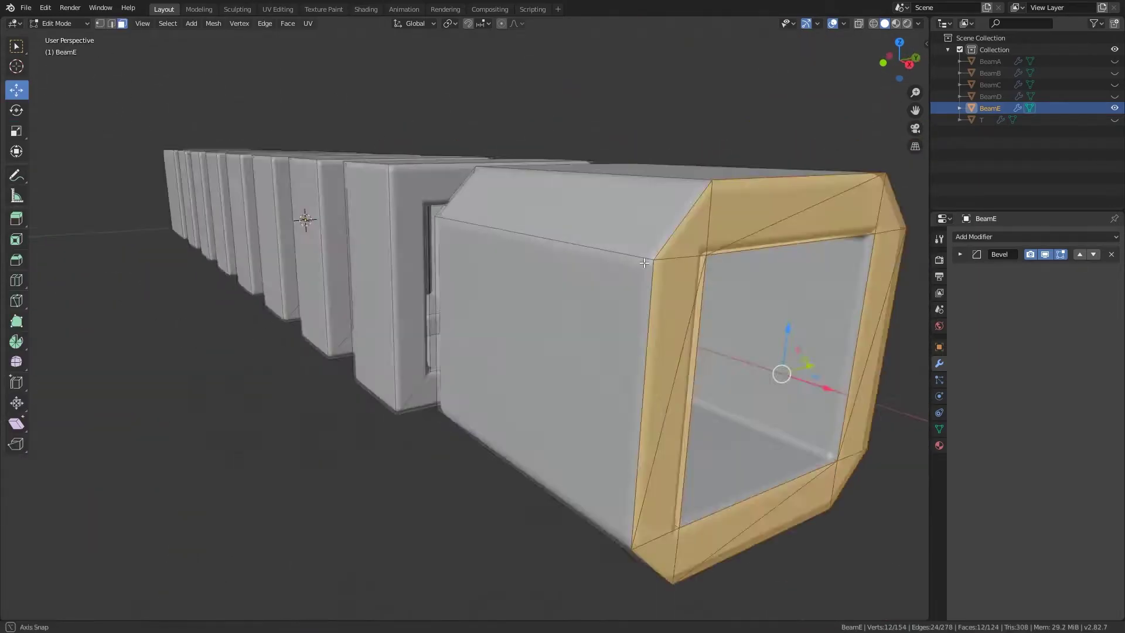
pyautogui.press('Tab')
pyautogui.moveTo(302, 218)
pyautogui.mouseDown(button='middle')
pyautogui.moveTo(727, 281)
pyautogui.moveTo(631, 262)
pyautogui.moveTo(806, 221)
pyautogui.mouseUp(button='middle')
pyautogui.press('Tab')
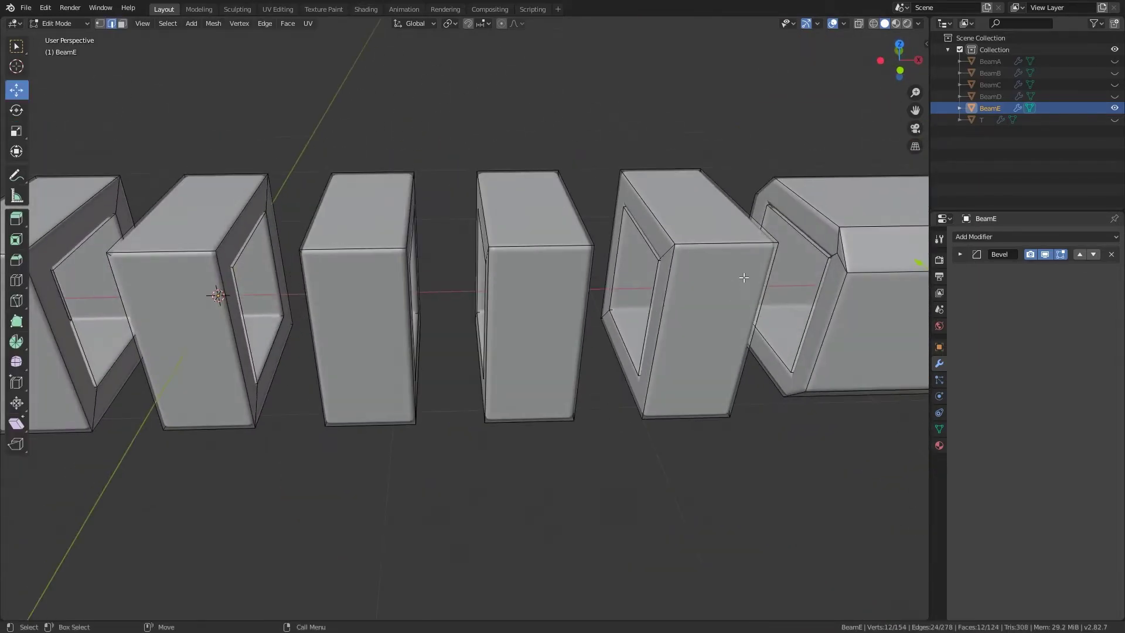
pyautogui.click(806, 221)
# - Bridge the edge loops to close the hollow blocks' ends
pyautogui.moveTo(809, 346); pyautogui.dragTo(539, 274, button='middle')
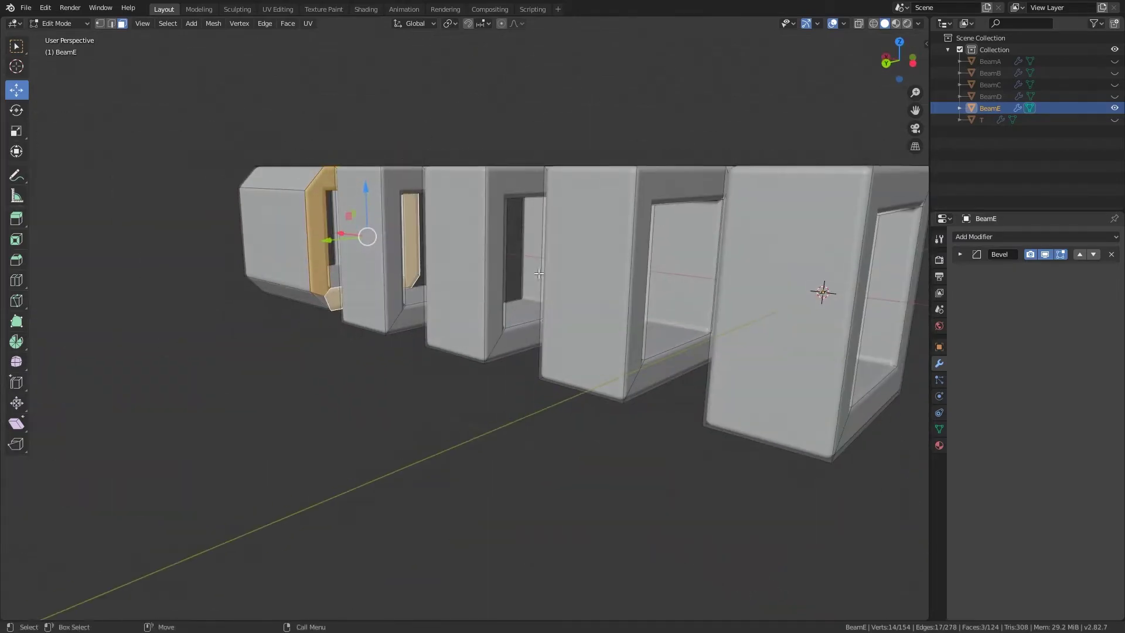
pyautogui.moveTo(340, 271); pyautogui.dragTo(198, 219, button='middle')
pyautogui.rightClick(198, 219)
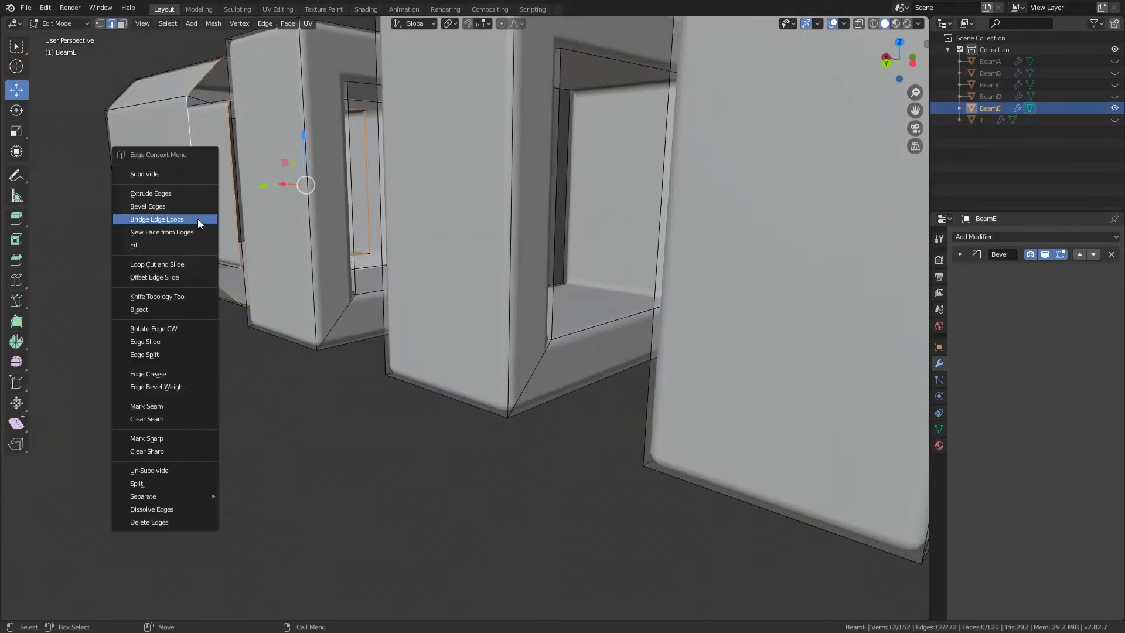
pyautogui.click(198, 219)
pyautogui.press('Tab')
# - Change the beam's Bevel modifier offset to 0.018 m
pyautogui.moveTo(386, 234)
pyautogui.mouseDown(button='middle')
pyautogui.moveTo(394, 181)
pyautogui.moveTo(554, 219)
pyautogui.mouseUp(button='middle')
pyautogui.click(960, 254)
pyautogui.moveTo(1086, 289); pyautogui.dragTo(1055, 289)
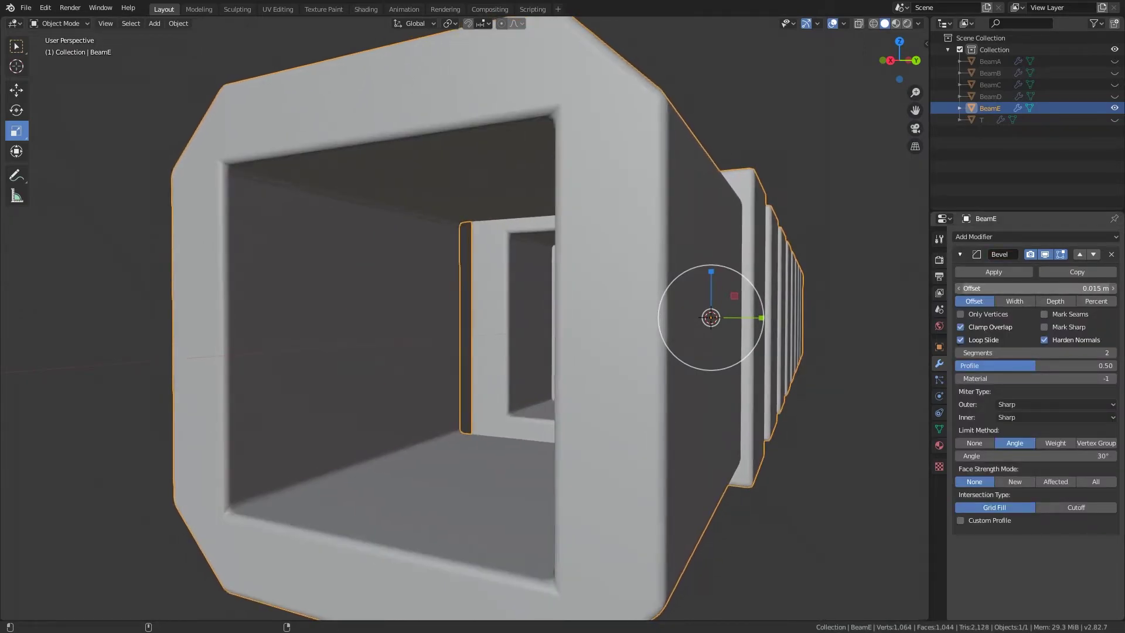
pyautogui.moveTo(920, 305)
pyautogui.mouseDown(button='middle')
pyautogui.moveTo(662, 296)
pyautogui.moveTo(572, 325)
pyautogui.moveTo(576, 300)
pyautogui.mouseUp(button='middle')
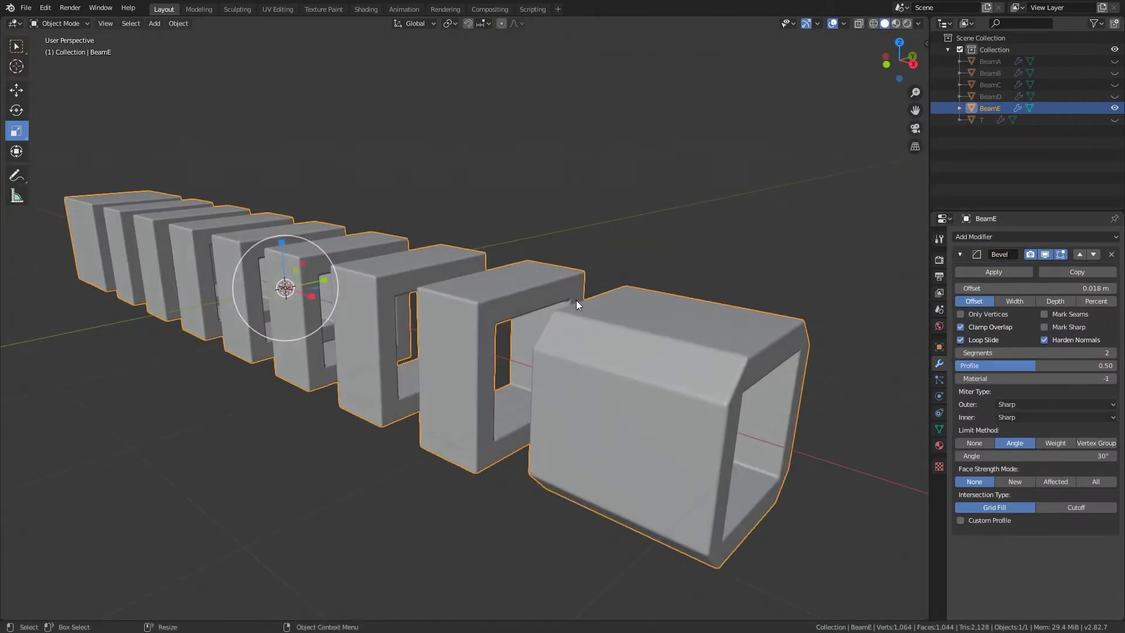
# - Add a cube, flatten it along Y and scale it down
pyautogui.hotkey('shift', 'a')
pyautogui.click(614, 267)
pyautogui.press('Tab')
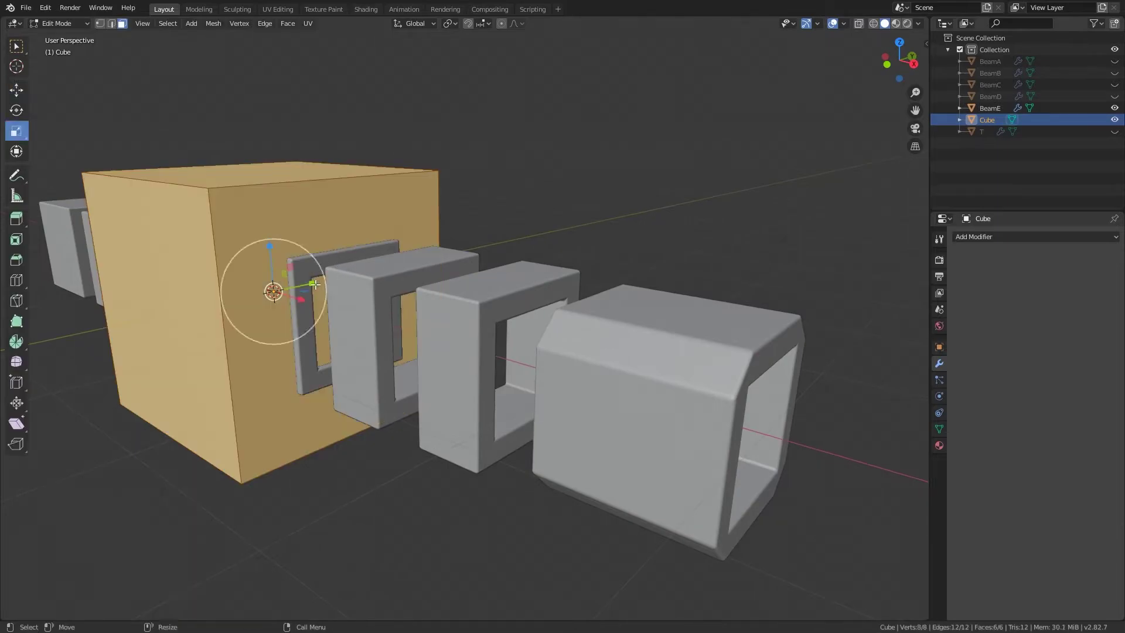
pyautogui.press('s')
pyautogui.press('y')
pyautogui.click(271, 284)
pyautogui.press('s')
pyautogui.click(271, 284)
pyautogui.press('Tab')
# - Move the cube above the beam row and stretch it along X
pyautogui.press('g')
pyautogui.press('x')
pyautogui.click(293, 230)
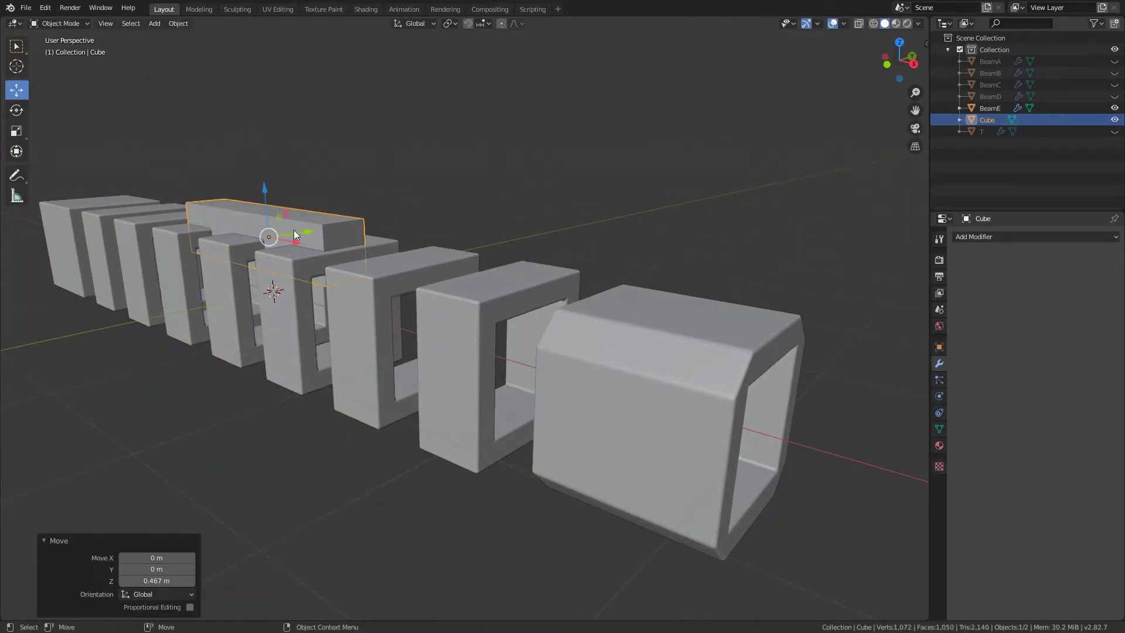
pyautogui.moveTo(294, 230)
pyautogui.mouseDown(button='middle')
pyautogui.moveTo(269, 253)
pyautogui.moveTo(456, 282)
pyautogui.mouseUp(button='middle')
pyautogui.press('s')
pyautogui.press('x')
pyautogui.click(463, 259)
# - In front view, shift the bar left and extend its left end across the beams
pyautogui.press('KP_1')
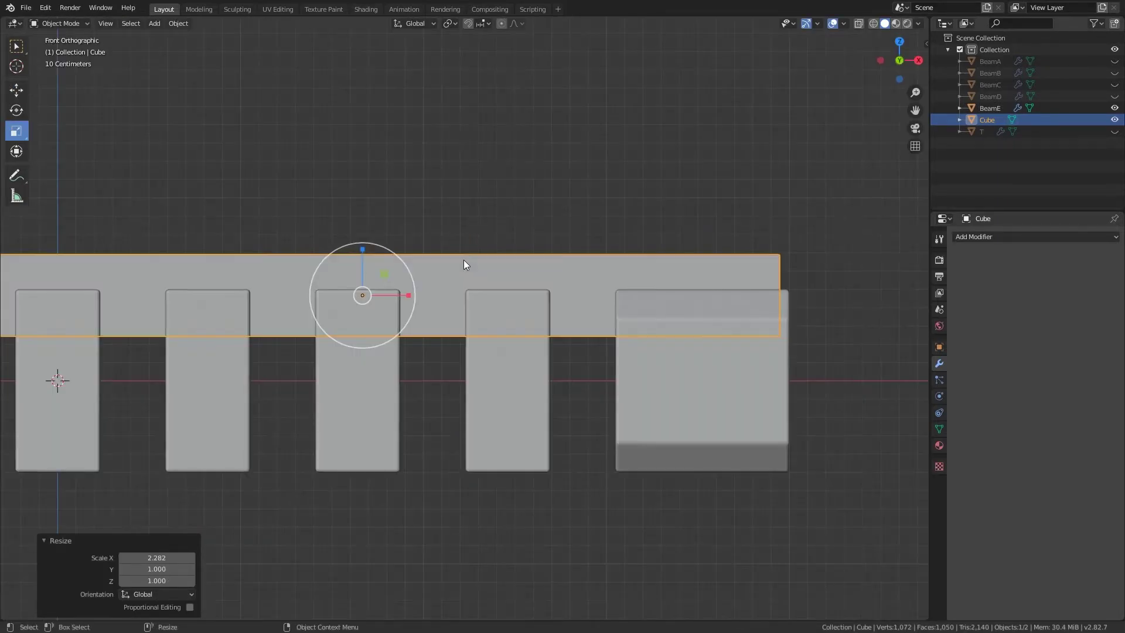
pyautogui.scroll(-2, 505, 276)
pyautogui.scroll(-2, 504, 282)
pyautogui.press('g')
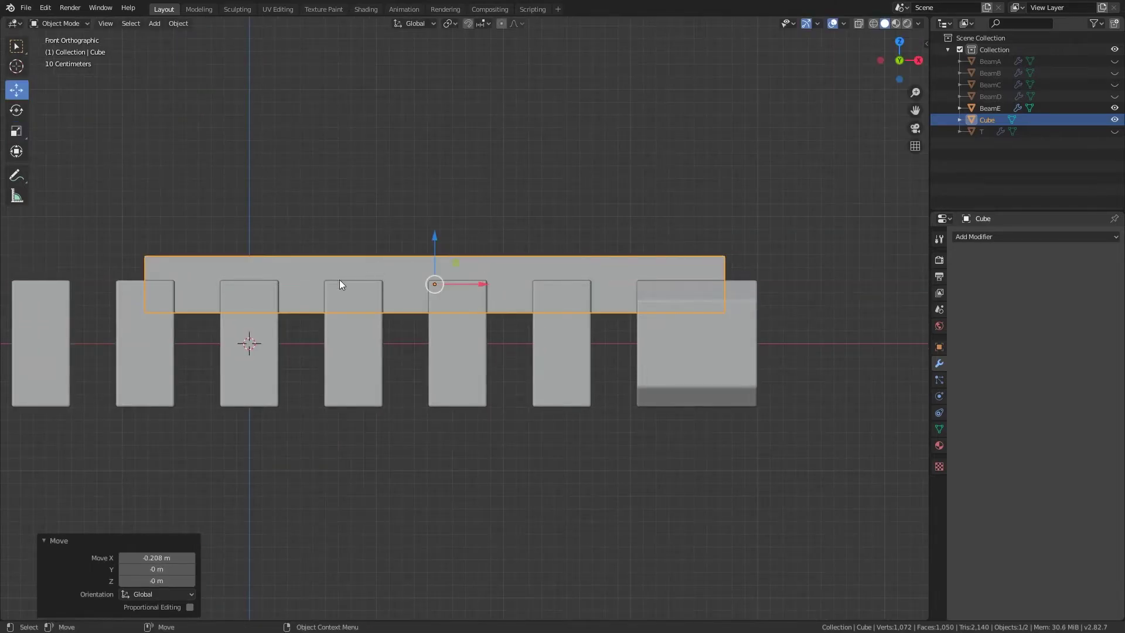
pyautogui.press('Tab')
pyautogui.moveTo(126, 244); pyautogui.dragTo(203, 293)
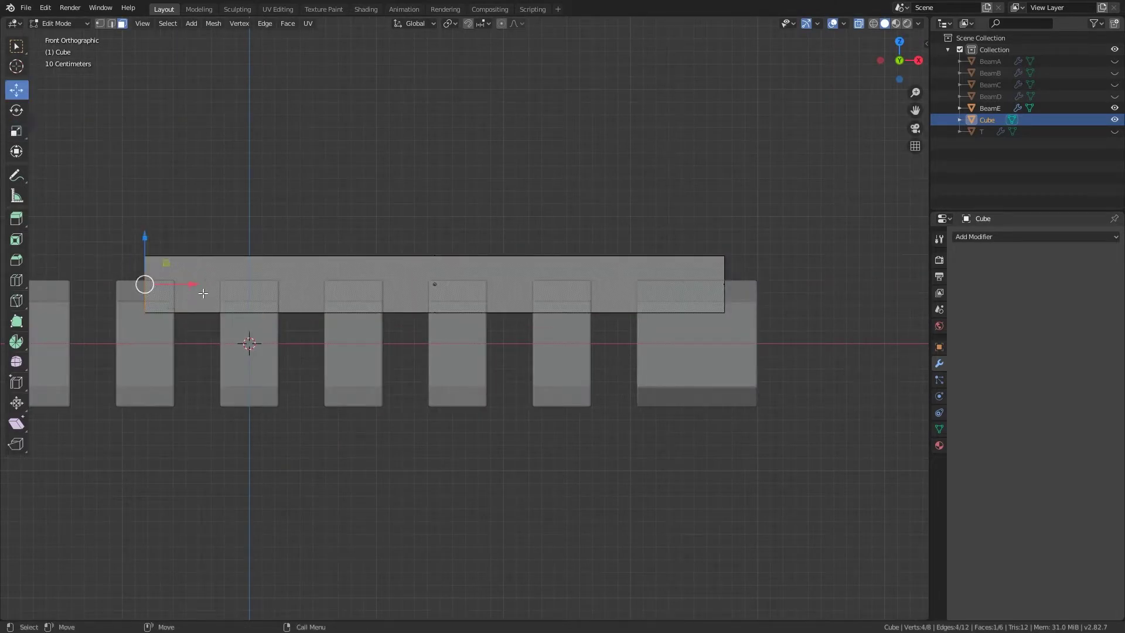
pyautogui.click(312, 291)
pyautogui.press('Tab')
pyautogui.moveTo(312, 292); pyautogui.dragTo(392, 248, button='middle')
# - Select the bar together with BeamE for the boolean union
pyautogui.keyDown('shift'); pyautogui.click(638, 324); pyautogui.keyUp('shift')
pyautogui.click(1003, 275)
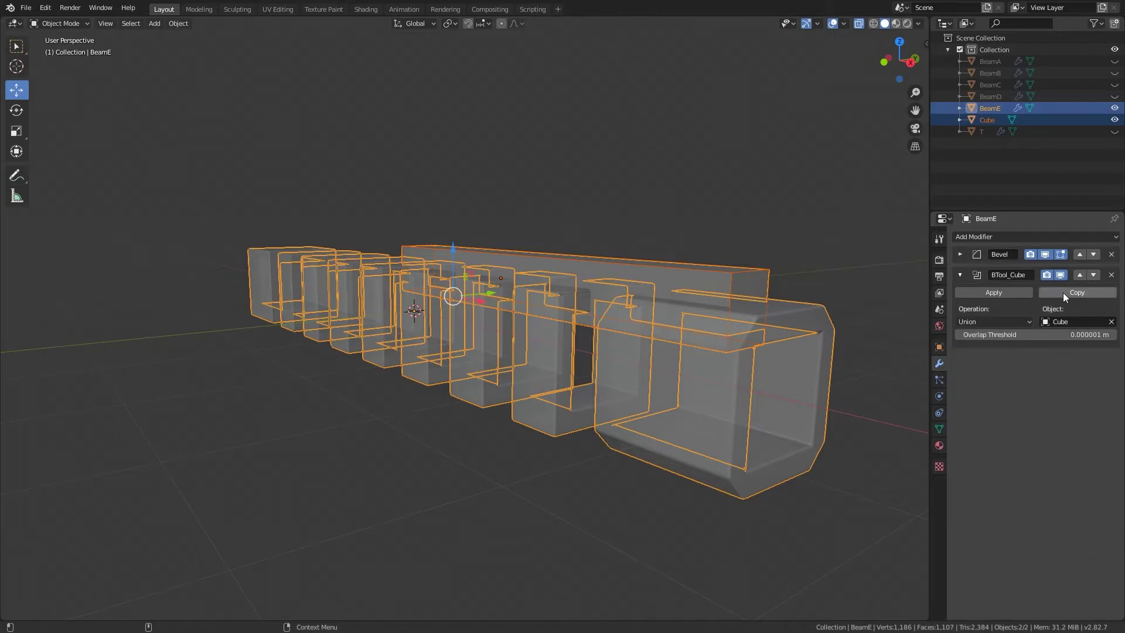
pyautogui.click(687, 268)
# - Raise the bar and move its top face upward
pyautogui.press('g')
pyautogui.click(510, 197)
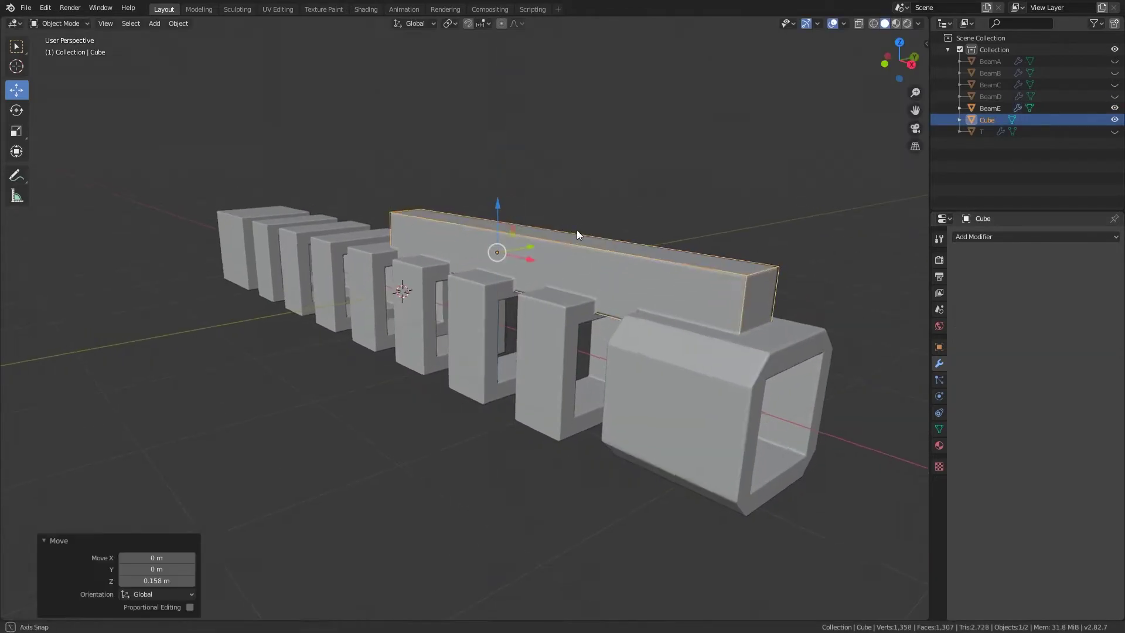
pyautogui.moveTo(576, 230); pyautogui.dragTo(613, 233, button='middle')
pyautogui.press('Tab')
pyautogui.click(487, 226)
pyautogui.press('g')
pyautogui.click(487, 178)
# - Chamfer the bar's top end edge with a bevel
pyautogui.moveTo(486, 178); pyautogui.dragTo(645, 193, button='middle')
pyautogui.press('2')
pyautogui.click(732, 246)
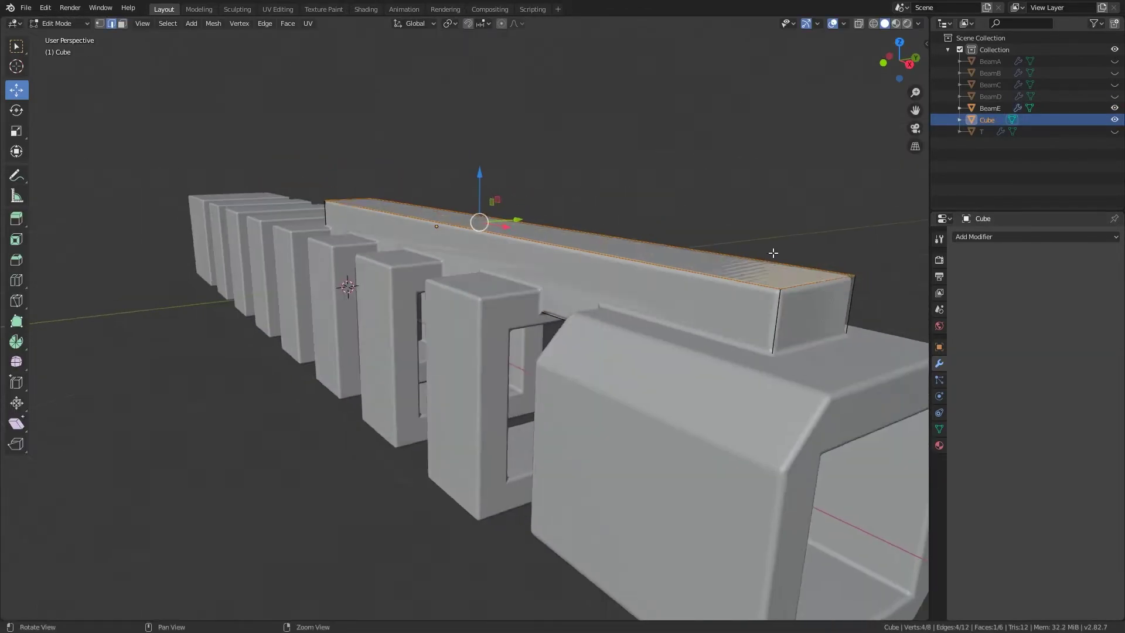
pyautogui.rightClick(680, 212)
pyautogui.click(680, 212)
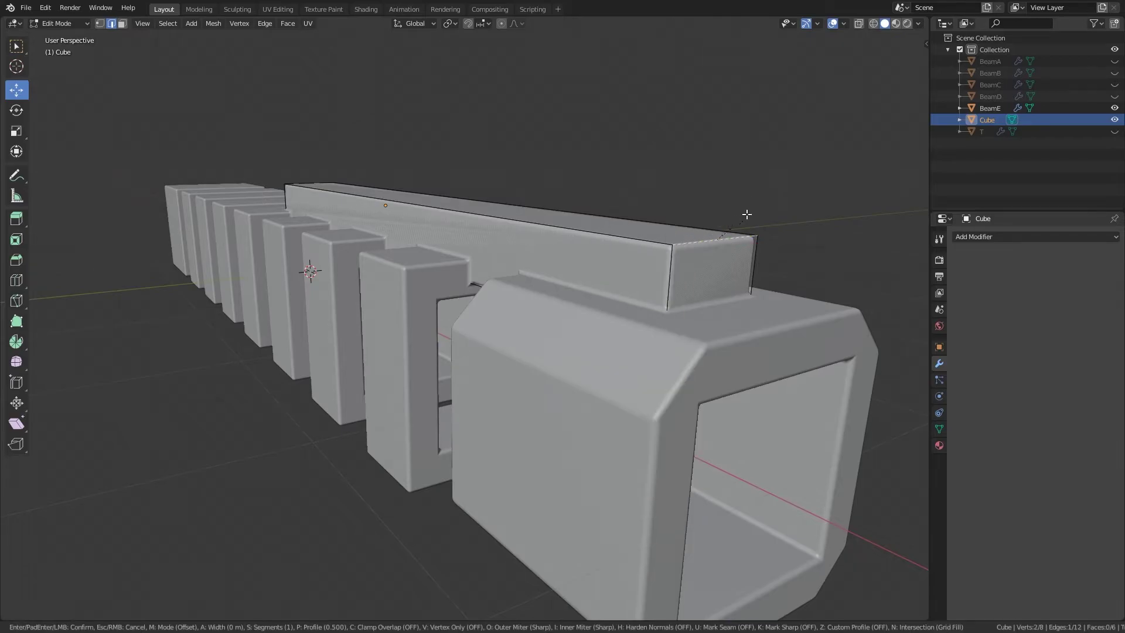
pyautogui.click(806, 164)
pyautogui.moveTo(785, 171)
pyautogui.mouseDown(button='middle')
pyautogui.moveTo(742, 149)
pyautogui.moveTo(599, 206)
pyautogui.moveTo(667, 194)
pyautogui.moveTo(560, 209)
pyautogui.mouseUp(button='middle')
# - Narrow the bar and add a duplicate strip scaled to 0.35 along Y beside it
pyautogui.press('a')
pyautogui.press('s')
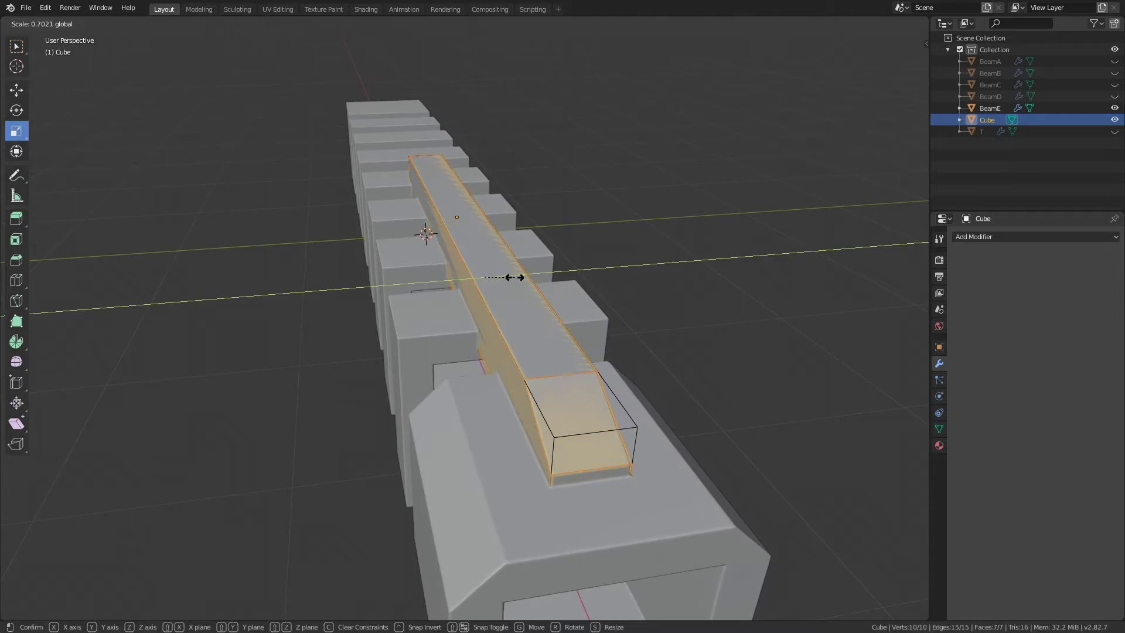
pyautogui.click(514, 277)
pyautogui.hotkey('shift', 'd')
pyautogui.press('y')
pyautogui.click(535, 258)
pyautogui.write('sy.35')
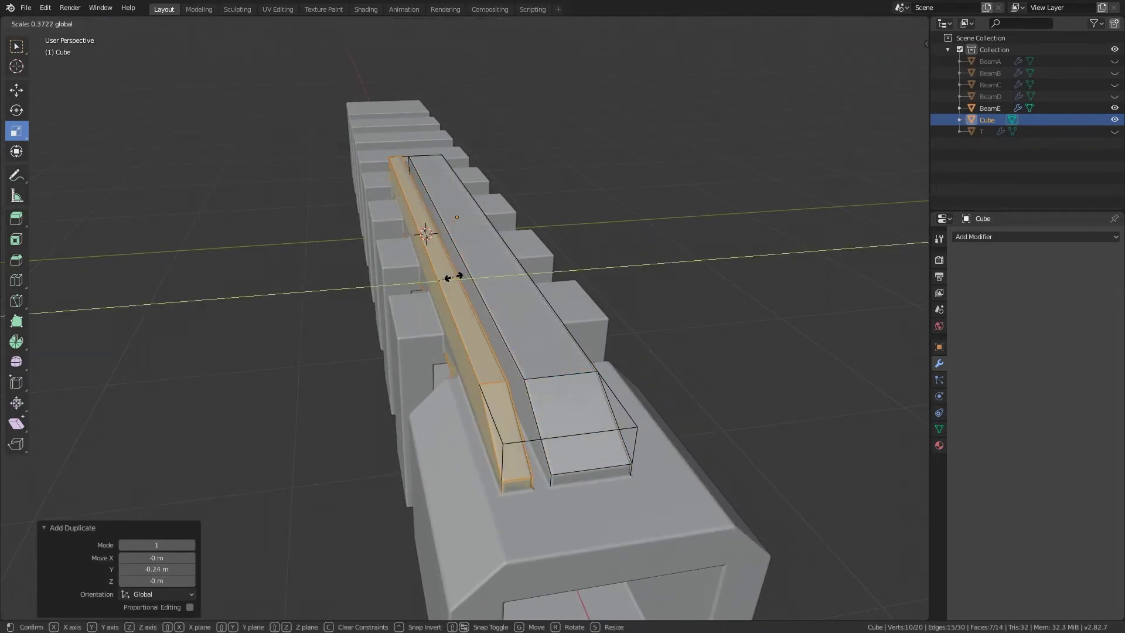
pyautogui.press('Return')
pyautogui.press('KP_7')
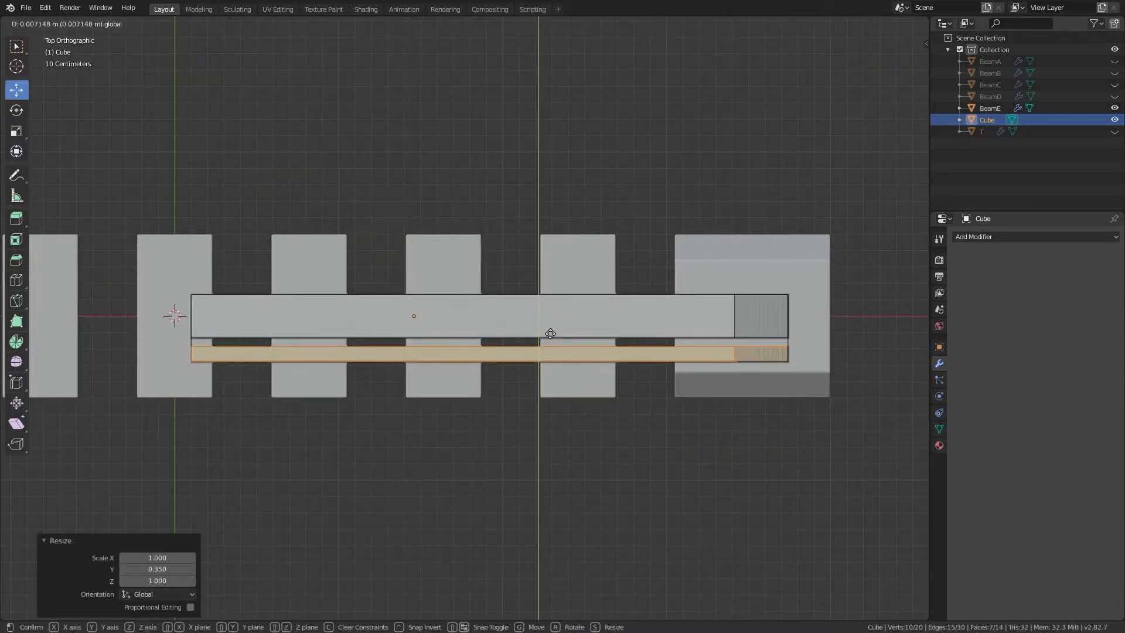
pyautogui.press('Escape')
pyautogui.moveTo(550, 334); pyautogui.dragTo(529, 228, button='middle')
# - Symmetrize the mesh across Y to mirror the strip to the other side
pyautogui.press('F3')
pyautogui.press('Return')
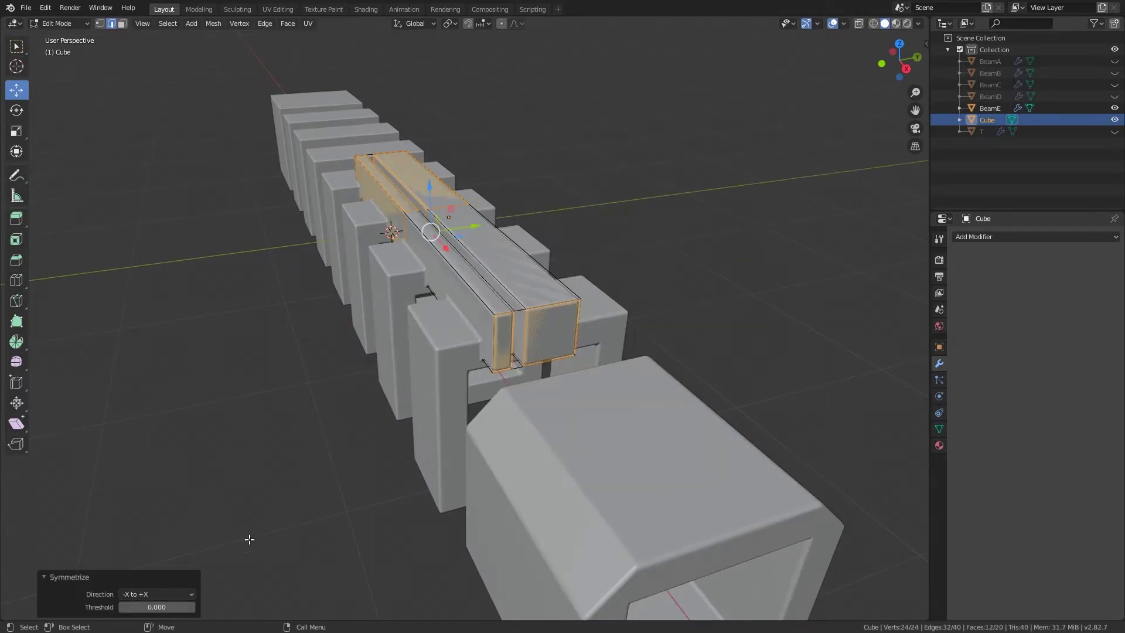
pyautogui.click(158, 555)
pyautogui.press('Tab')
pyautogui.moveTo(464, 315)
pyautogui.mouseDown(button='middle')
pyautogui.moveTo(614, 302)
pyautogui.moveTo(575, 305)
pyautogui.mouseUp(button='middle')
pyautogui.press('KP_Decimal')
pyautogui.moveTo(656, 298)
pyautogui.mouseDown(button='middle')
pyautogui.moveTo(691, 297)
pyautogui.moveTo(422, 283)
pyautogui.mouseUp(button='middle')
# - Bevel the bar's top edges into grooves and adjust vertices in front view
pyautogui.press('Tab')
pyautogui.scroll(5, 422, 283)
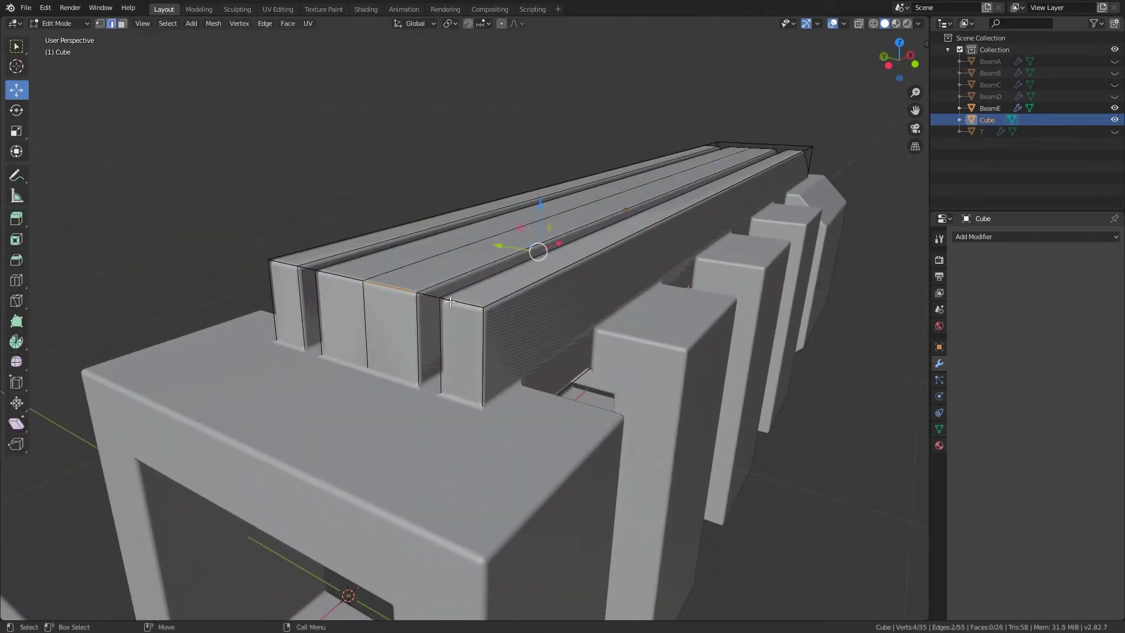
pyautogui.hotkey('ctrl', 'e')
pyautogui.click(294, 241)
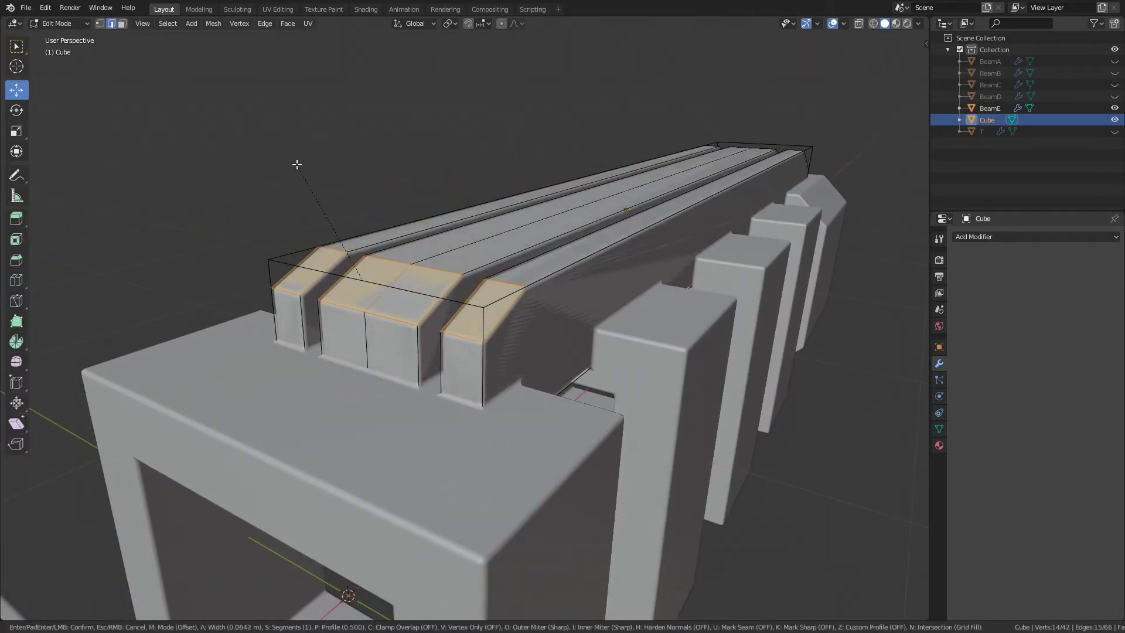
pyautogui.click(266, 179)
pyautogui.press('KP_1')
pyautogui.press('1')
pyautogui.hotkey('alt', 'z')
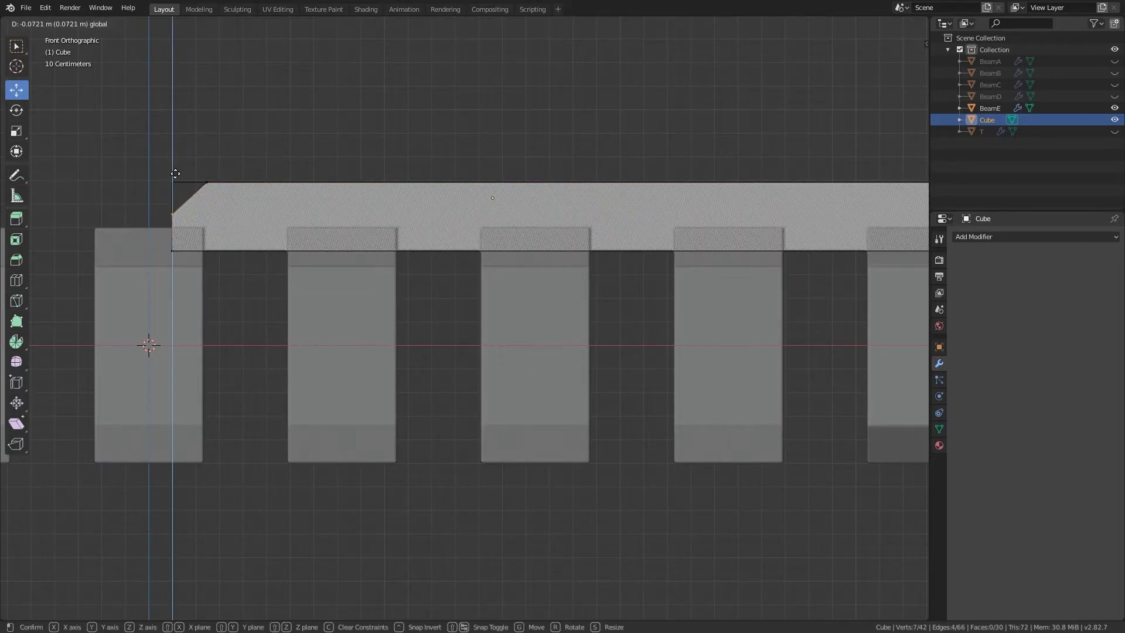
pyautogui.click(175, 174)
pyautogui.press('Tab')
pyautogui.moveTo(315, 187)
pyautogui.mouseDown(button='middle')
pyautogui.moveTo(663, 209)
pyautogui.moveTo(446, 425)
pyautogui.mouseUp(button='middle')
# - Apply the boolean union so the bar fuses into BeamE
pyautogui.keyDown('shift'); pyautogui.click(446, 424); pyautogui.keyUp('shift')
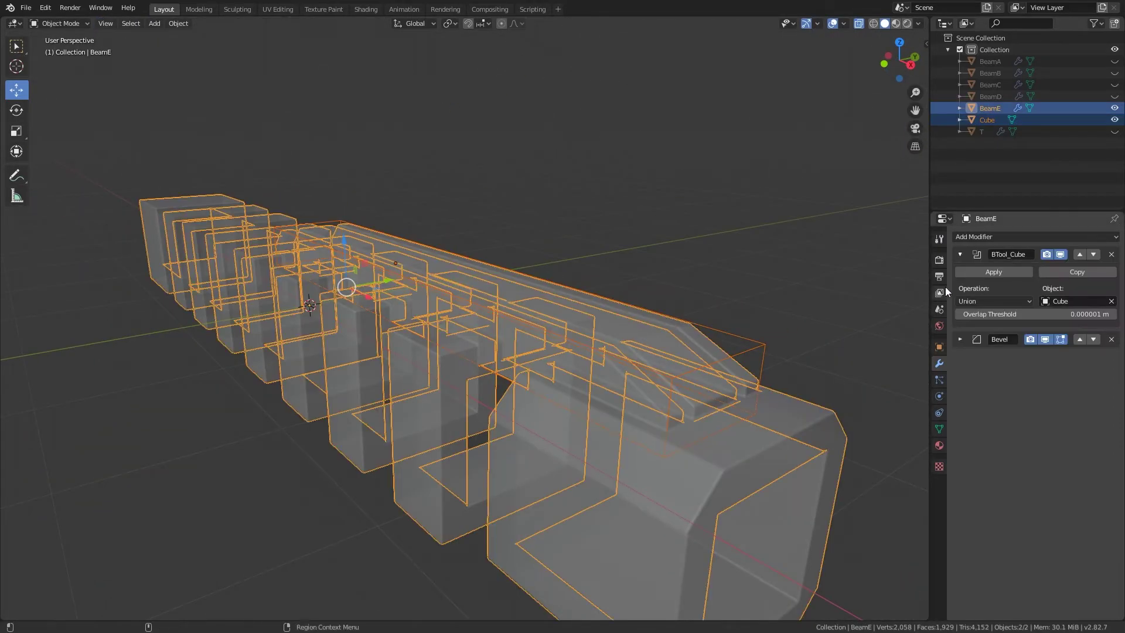
pyautogui.hotkey('ctrl', 'a')
pyautogui.hotkey('alt', 'z')
pyautogui.moveTo(713, 266); pyautogui.dragTo(800, 313, button='middle')
pyautogui.moveTo(779, 370)
pyautogui.mouseDown(button='middle')
pyautogui.moveTo(625, 273)
pyautogui.moveTo(793, 283)
pyautogui.moveTo(702, 283)
pyautogui.mouseUp(button='middle')
# - Symmetrize BeamE from +X to -X to double its length
pyautogui.press('Tab')
pyautogui.rightClick(691, 283)
pyautogui.click(720, 305)
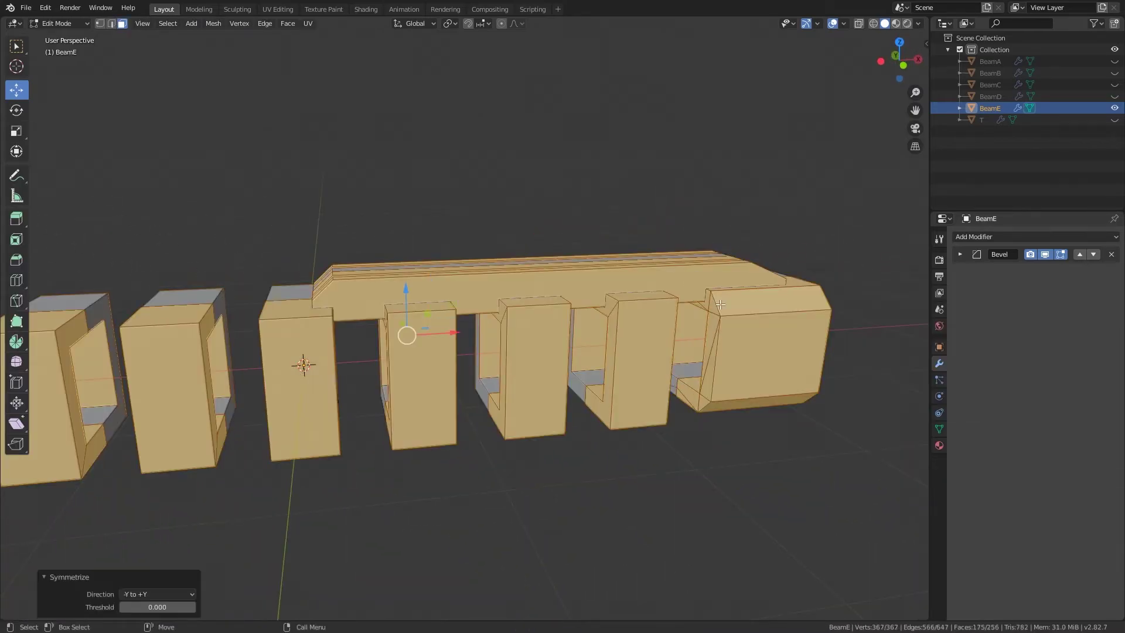
pyautogui.click(151, 594)
pyautogui.click(136, 568)
pyautogui.moveTo(469, 352); pyautogui.dragTo(351, 328, button='middle')
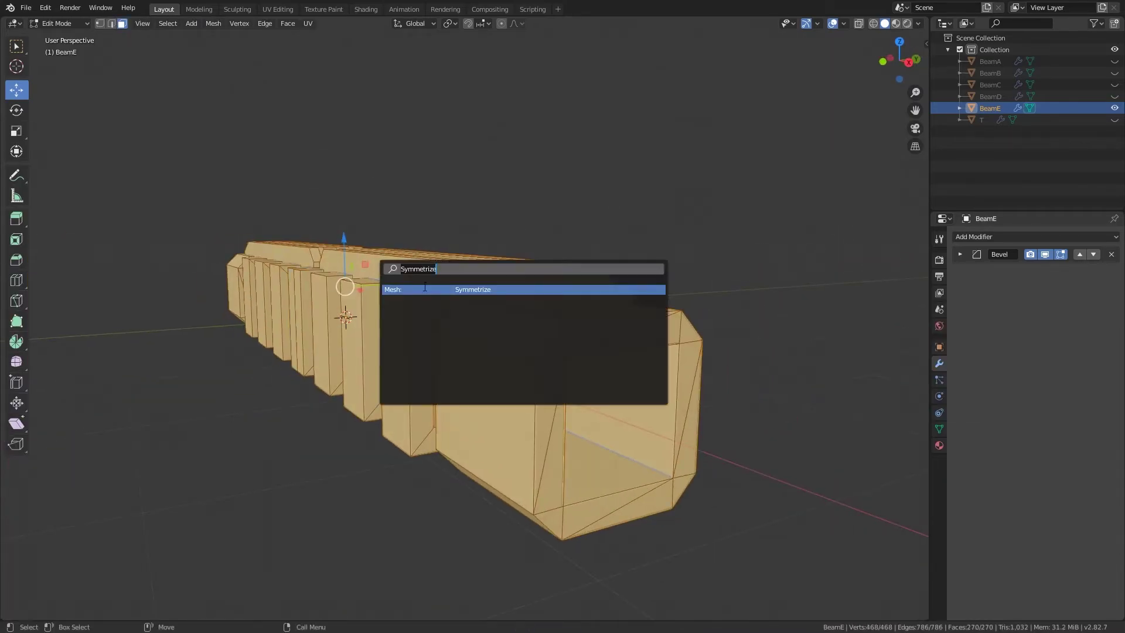
pyautogui.click(156, 594)
pyautogui.press('Tab')
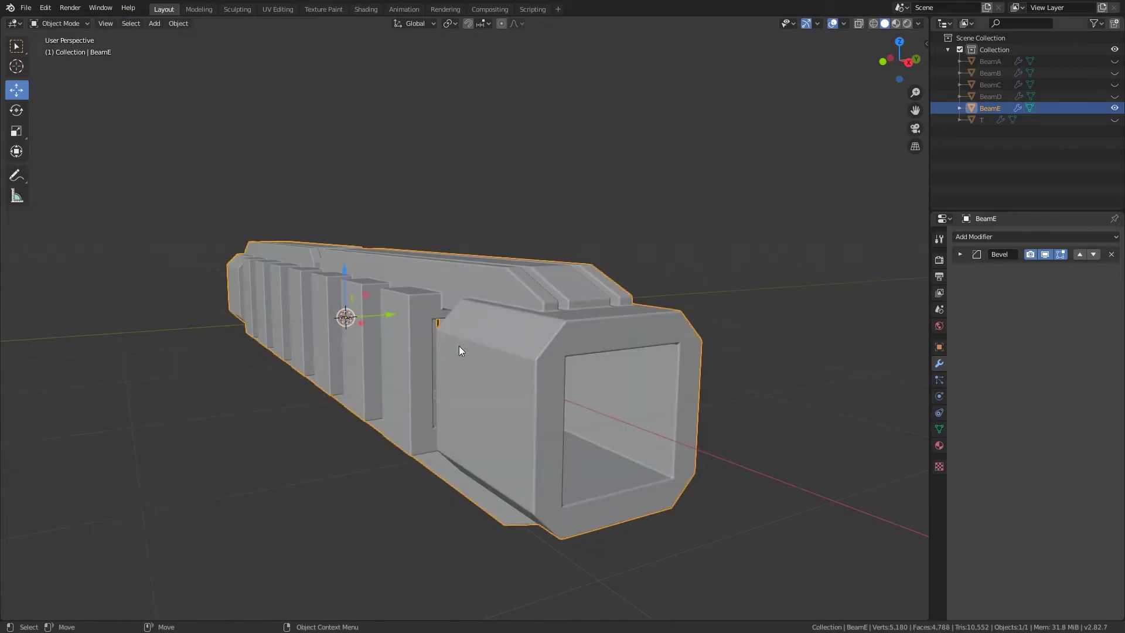
pyautogui.moveTo(459, 346)
pyautogui.mouseDown(button='middle')
pyautogui.moveTo(646, 293)
pyautogui.moveTo(697, 328)
pyautogui.moveTo(507, 358)
pyautogui.moveTo(521, 352)
pyautogui.mouseUp(button='middle')
# - Save the blend file with Ctrl+S
pyautogui.scroll(-5, 508, 355)
pyautogui.scroll(5, 586, 358)
pyautogui.scroll(-4, 606, 357)
pyautogui.hotkey('ctrl', 's')
pyautogui.moveTo(605, 353); pyautogui.dragTo(649, 314, button='middle')
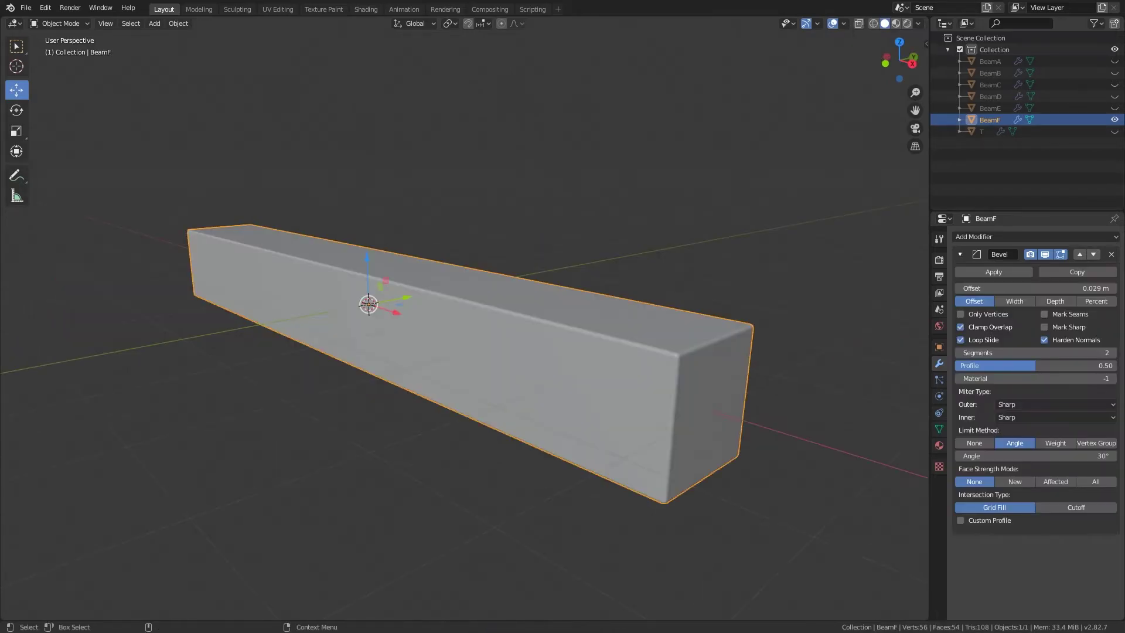
# - Round off BeamF's end edge with a many-segment bevel in Edit Mode
pyautogui.moveTo(262, 233)
pyautogui.mouseDown(button='middle')
pyautogui.moveTo(473, 174)
pyautogui.moveTo(497, 238)
pyautogui.moveTo(657, 321)
pyautogui.mouseUp(button='middle')
pyautogui.press('Tab')
pyautogui.moveTo(585, 314); pyautogui.dragTo(572, 310, button='middle')
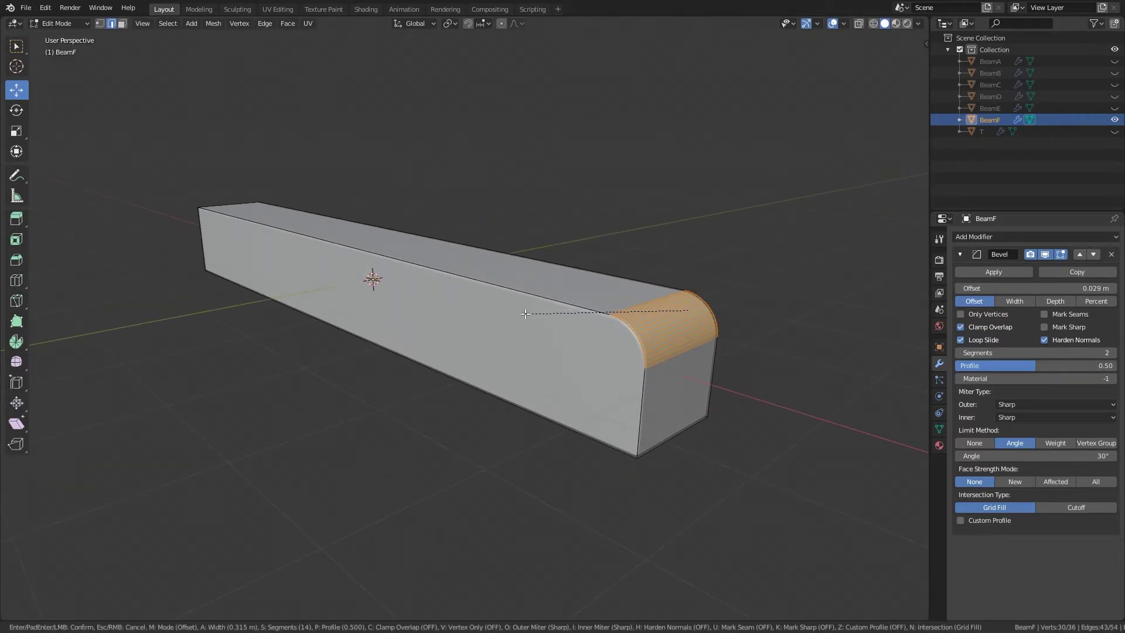
pyautogui.press('Escape')
pyautogui.press('Tab')
# - Select BeamF's rounded end and add loop cuts and a bevel to its edges
pyautogui.moveTo(536, 315)
pyautogui.mouseDown(button='middle')
pyautogui.moveTo(571, 318)
pyautogui.moveTo(584, 349)
pyautogui.moveTo(603, 332)
pyautogui.moveTo(568, 314)
pyautogui.mouseUp(button='middle')
pyautogui.press('Tab')
pyautogui.click(700, 317)
pyautogui.moveTo(701, 316)
pyautogui.mouseDown(button='middle')
pyautogui.moveTo(540, 307)
pyautogui.moveTo(558, 311)
pyautogui.mouseUp(button='middle')
pyautogui.rightClick(558, 311)
pyautogui.click(558, 311)
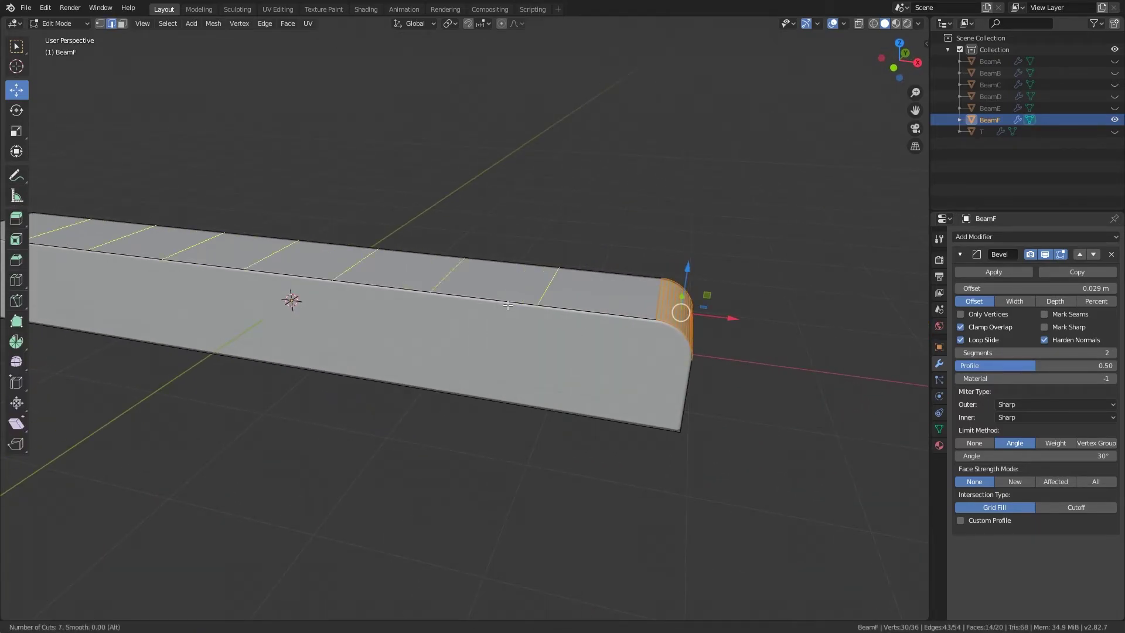
pyautogui.rightClick(354, 241)
pyautogui.click(354, 243)
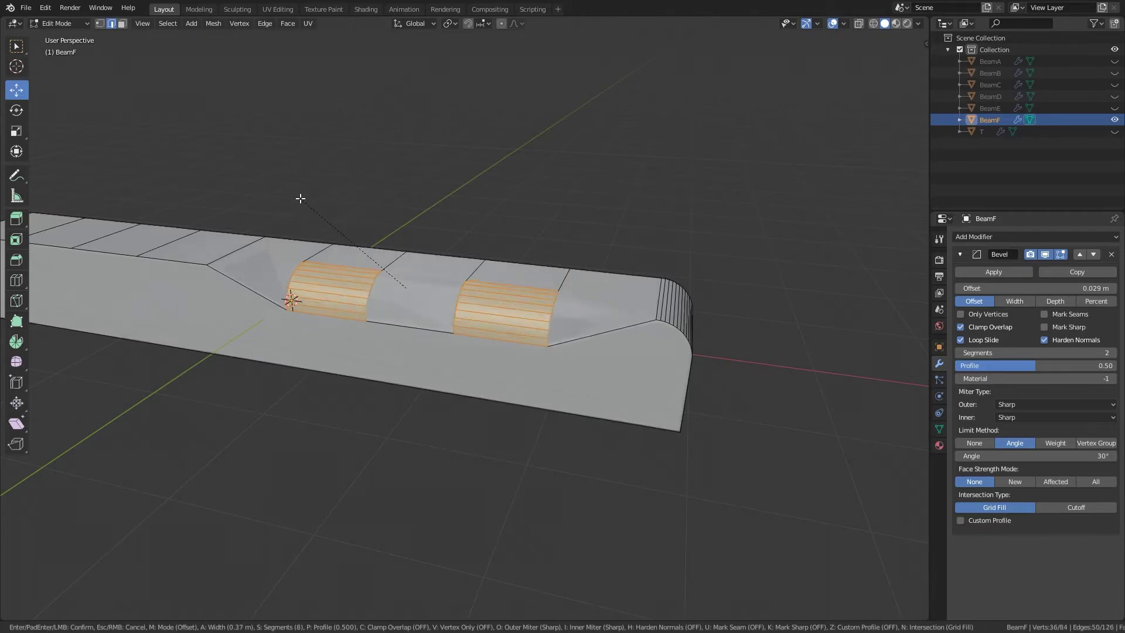
# - Select two top faces in face mode, try extruding them, then undo it
pyautogui.moveTo(356, 224)
pyautogui.mouseDown(button='middle')
pyautogui.moveTo(423, 286)
pyautogui.moveTo(501, 274)
pyautogui.mouseUp(button='middle')
pyautogui.press('3')
pyautogui.click(557, 275)
pyautogui.keyDown('shift'); pyautogui.click(423, 285); pyautogui.keyUp('shift')
pyautogui.press('e')
pyautogui.hotkey('ctrl', 'z')
# - Begin adding lengthwise loop cuts along BeamF's top with Ctrl+R
pyautogui.press('Tab')
pyautogui.scroll(3, 510, 279)
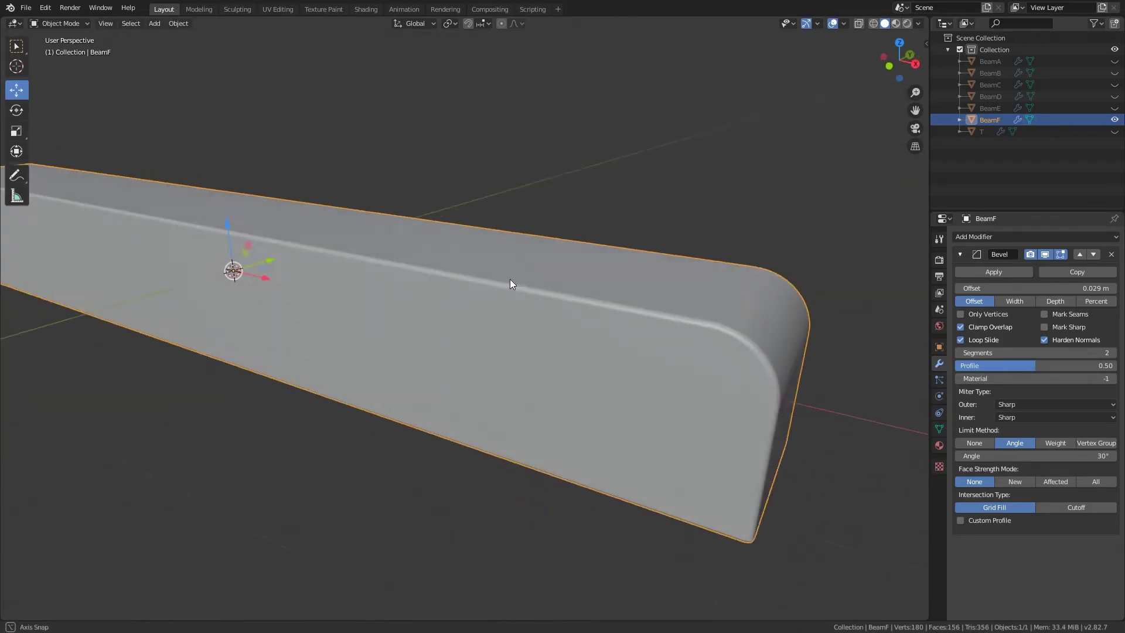
pyautogui.press('Tab')
pyautogui.rightClick(556, 327)
pyautogui.press('Escape')
pyautogui.hotkey('ctrl', 'r')
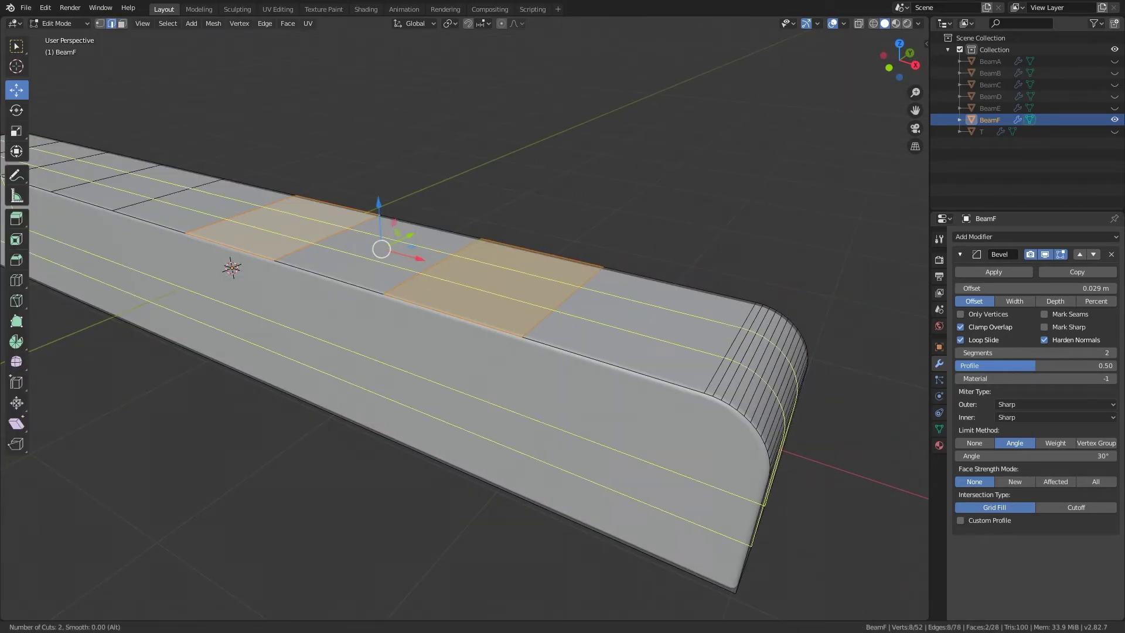
# - Add two top loop cuts and extrude the top faces inward along normals into a recess
pyautogui.click(507, 299)
pyautogui.moveTo(507, 299); pyautogui.dragTo(506, 299, button='middle')
pyautogui.rightClick(425, 275)
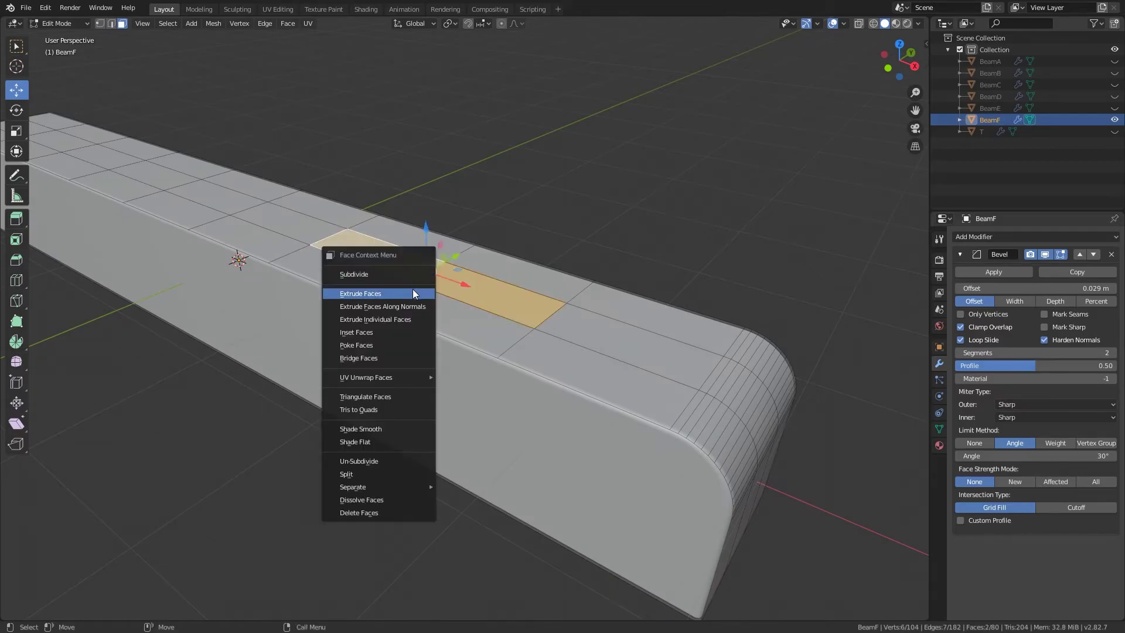
pyautogui.click(413, 290)
pyautogui.moveTo(447, 312); pyautogui.dragTo(469, 275, button='middle')
pyautogui.moveTo(472, 261); pyautogui.dragTo(472, 269)
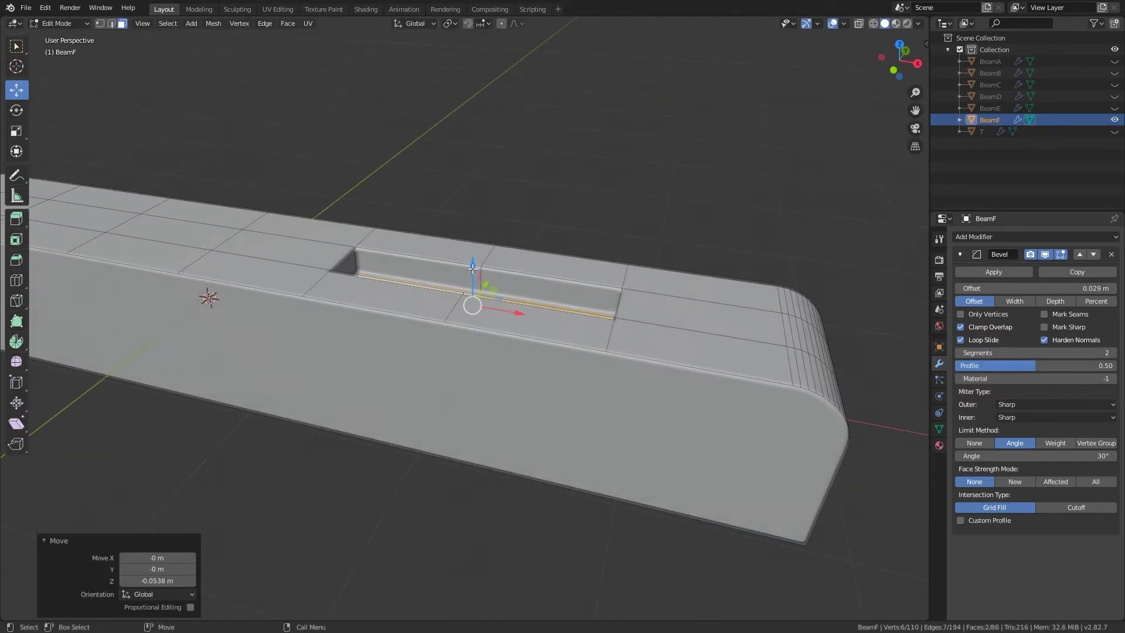
pyautogui.moveTo(440, 238); pyautogui.dragTo(402, 292, button='middle')
pyautogui.scroll(3, 402, 293)
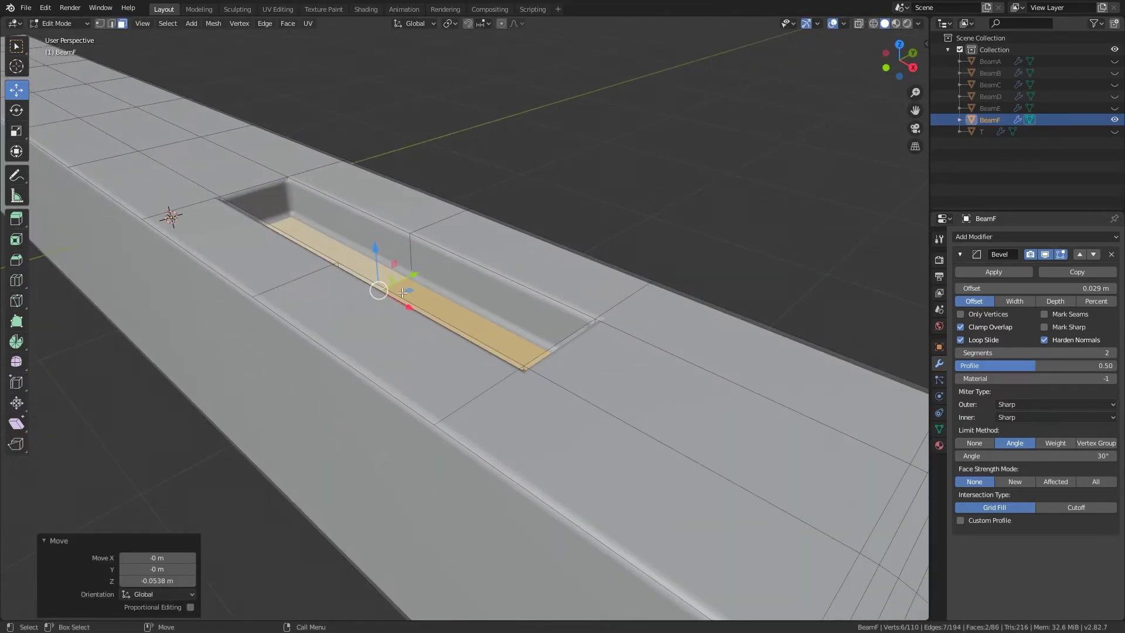
# - Slope the recess end by moving its end edge along X
pyautogui.click(326, 214)
pyautogui.hotkey('ctrl', 'b')
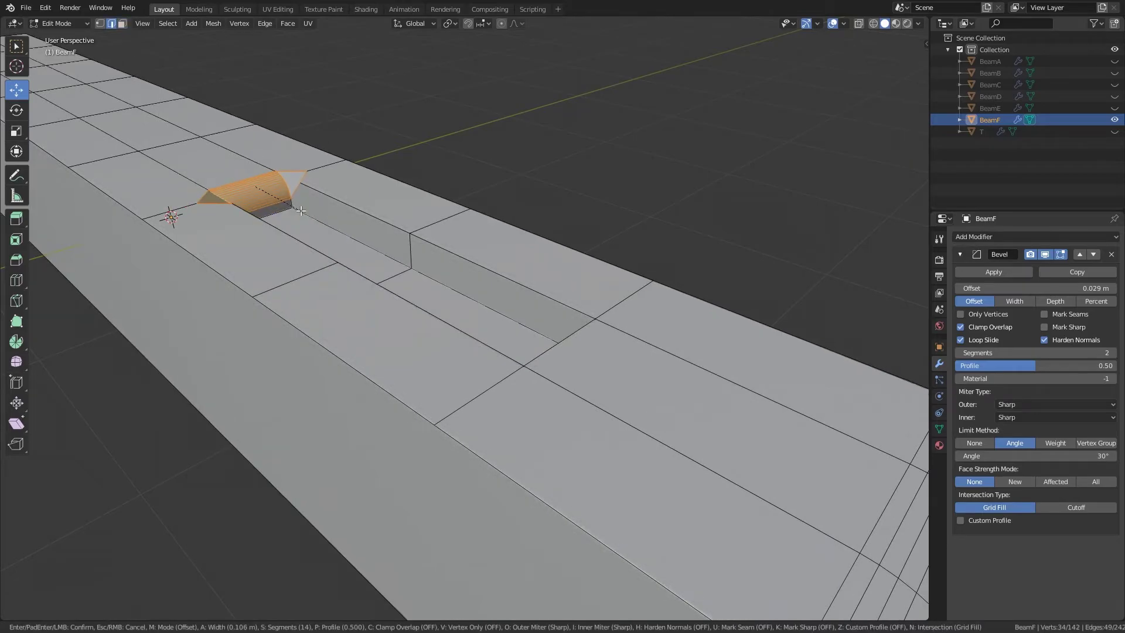
pyautogui.rightClick(296, 210)
pyautogui.moveTo(296, 210)
pyautogui.mouseDown(button='middle')
pyautogui.moveTo(308, 209)
pyautogui.moveTo(268, 219)
pyautogui.moveTo(437, 245)
pyautogui.moveTo(397, 256)
pyautogui.mouseUp(button='middle')
pyautogui.press('g')
pyautogui.press('x')
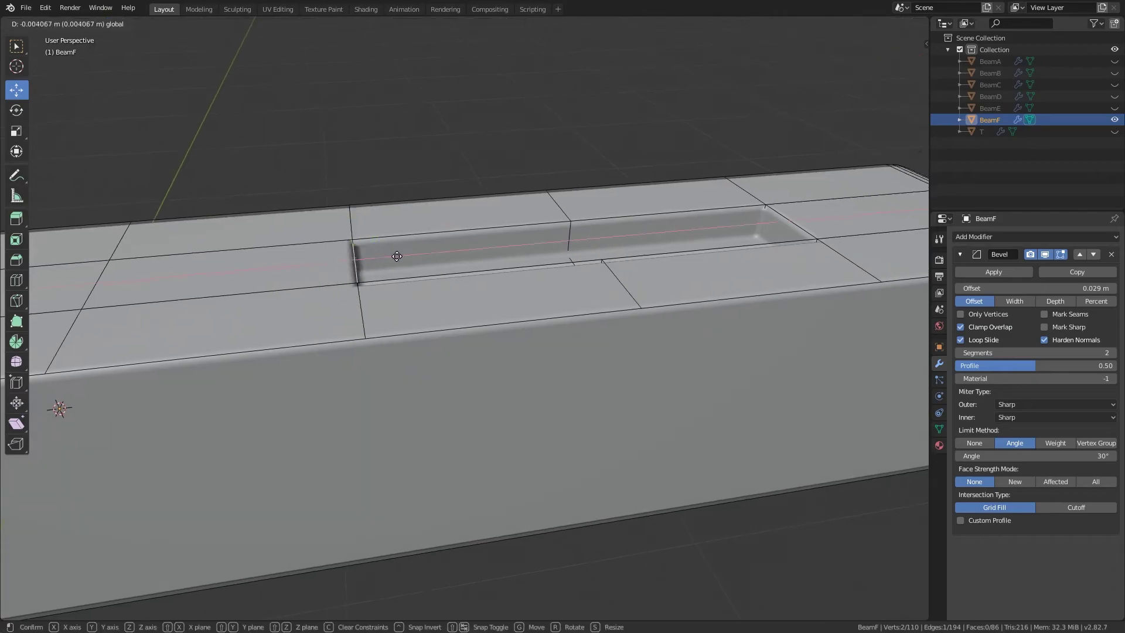
pyautogui.press('KP_1')
pyautogui.press('g')
pyautogui.press('x')
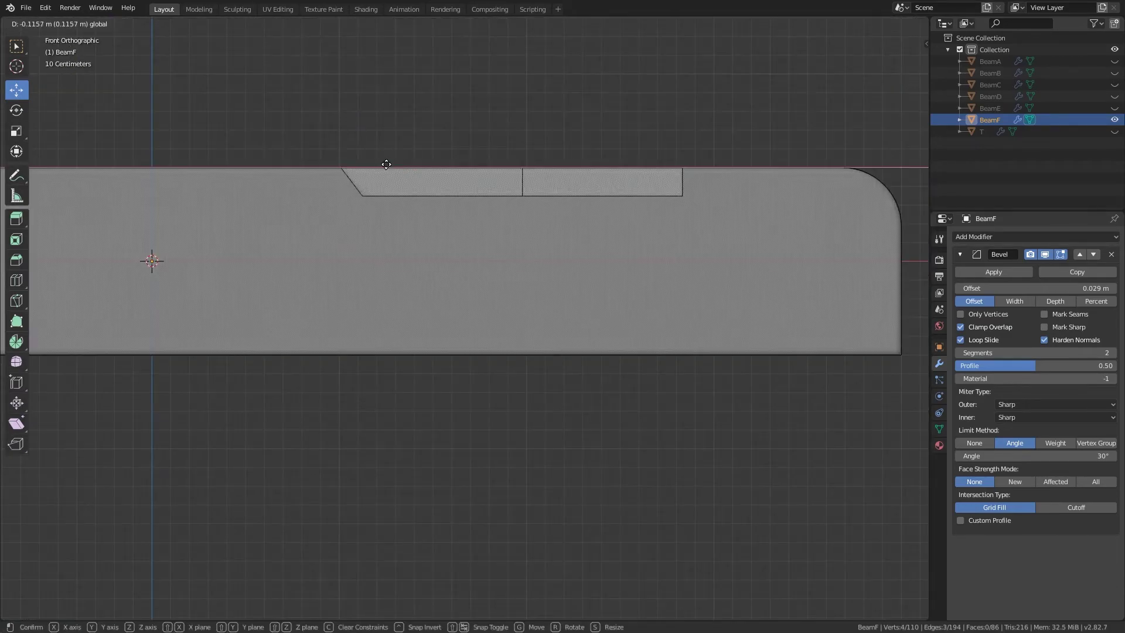
pyautogui.press('Return')
pyautogui.moveTo(411, 234)
pyautogui.mouseDown(button='middle')
pyautogui.moveTo(446, 225)
pyautogui.moveTo(525, 259)
pyautogui.mouseUp(button='middle')
# - Add a new cube in Object Mode and scale it to 0.329 along Y
pyautogui.press('Tab')
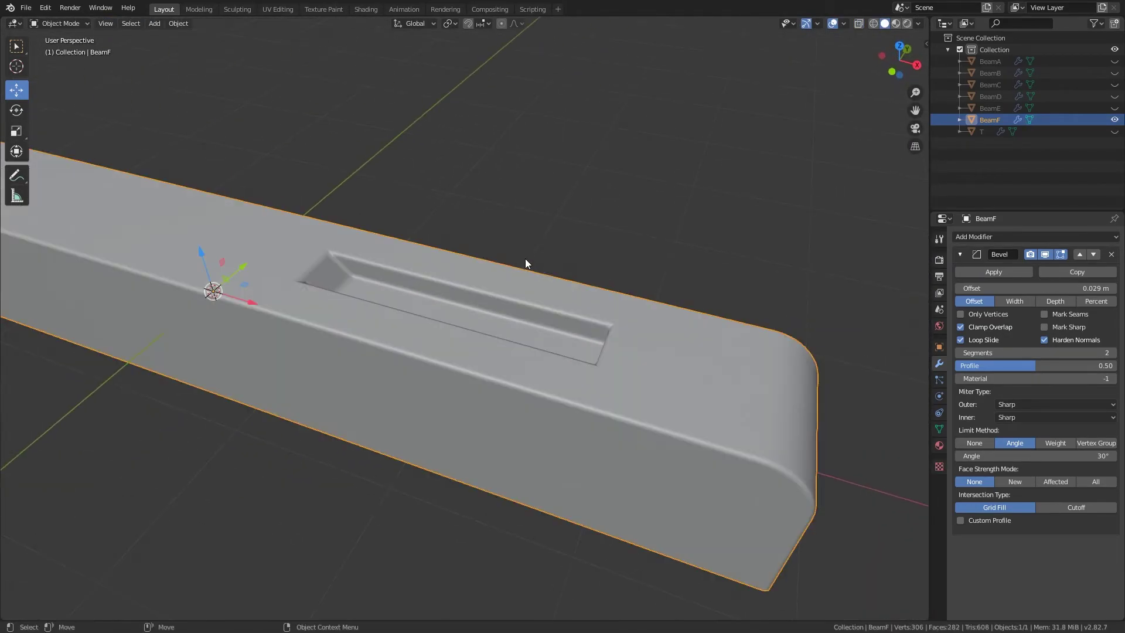
pyautogui.hotkey('shift', 'a')
pyautogui.click(559, 259)
pyautogui.moveTo(285, 241); pyautogui.dragTo(310, 253)
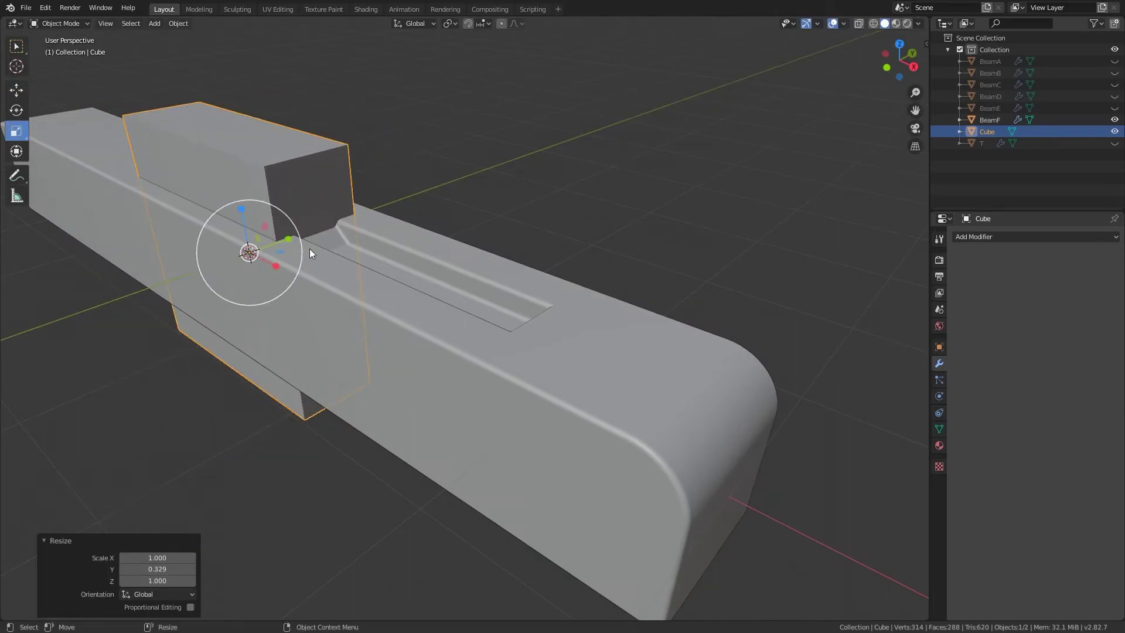
# - Flatten the cube along Z and settle it into BeamF's top groove
pyautogui.press('s')
pyautogui.press('z')
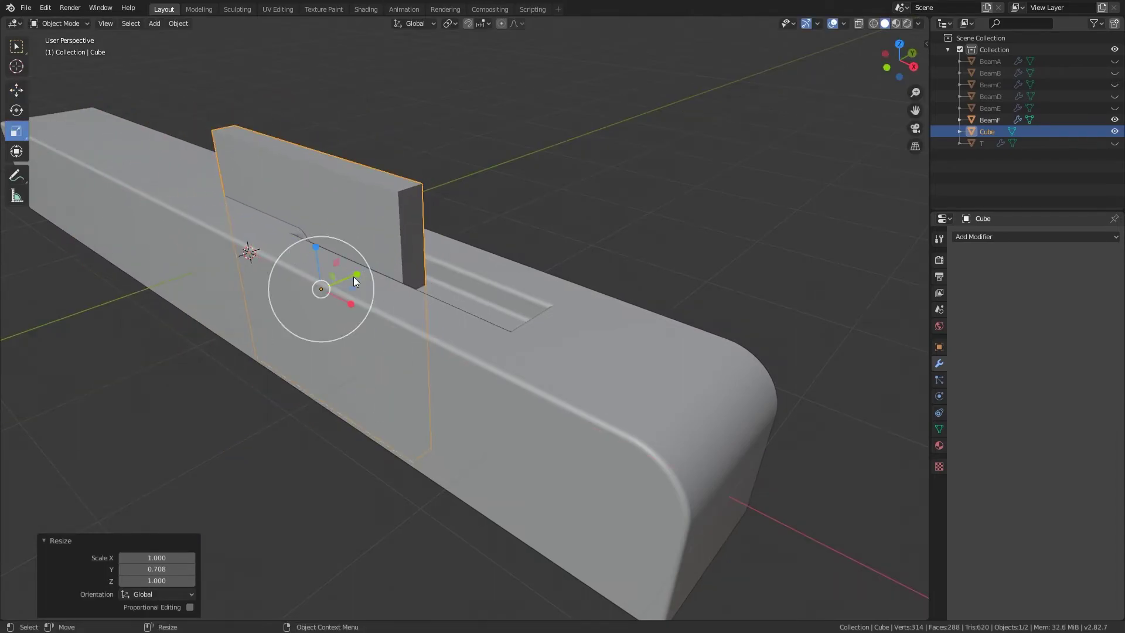
pyautogui.click(321, 267)
pyautogui.press('g')
pyautogui.press('z')
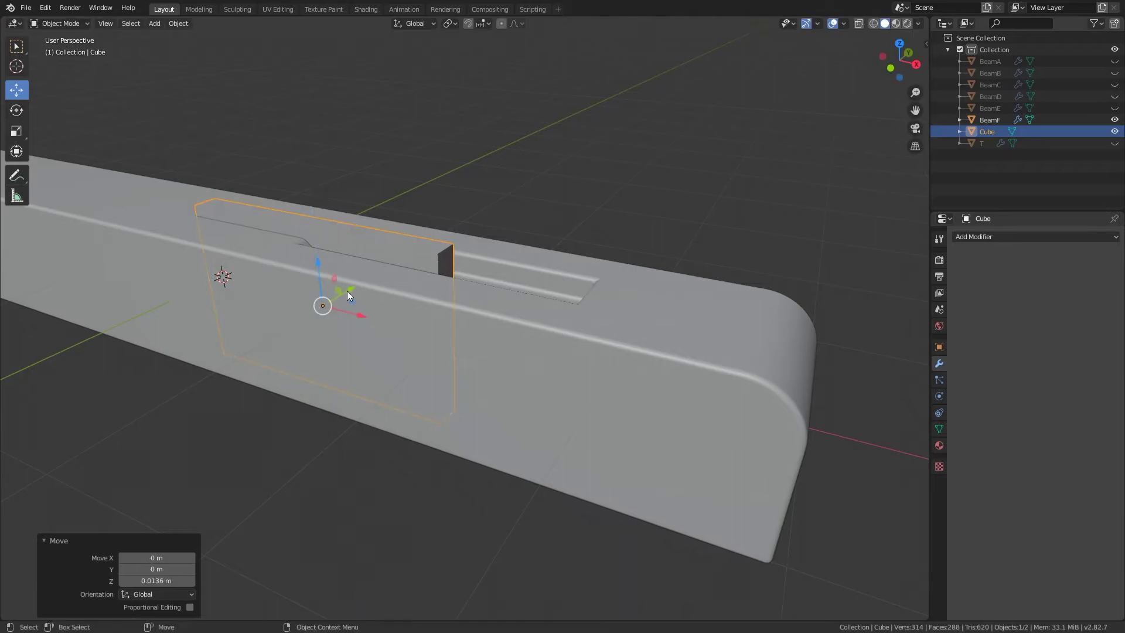
pyautogui.moveTo(321, 259); pyautogui.dragTo(328, 258)
# - Union the thin plate into BeamF with Bool Tool, keep the bevel after it, and apply
pyautogui.keyDown('shift'); pyautogui.click(330, 255); pyautogui.keyUp('shift')
pyautogui.press('ctrl+shift+KP_Add')
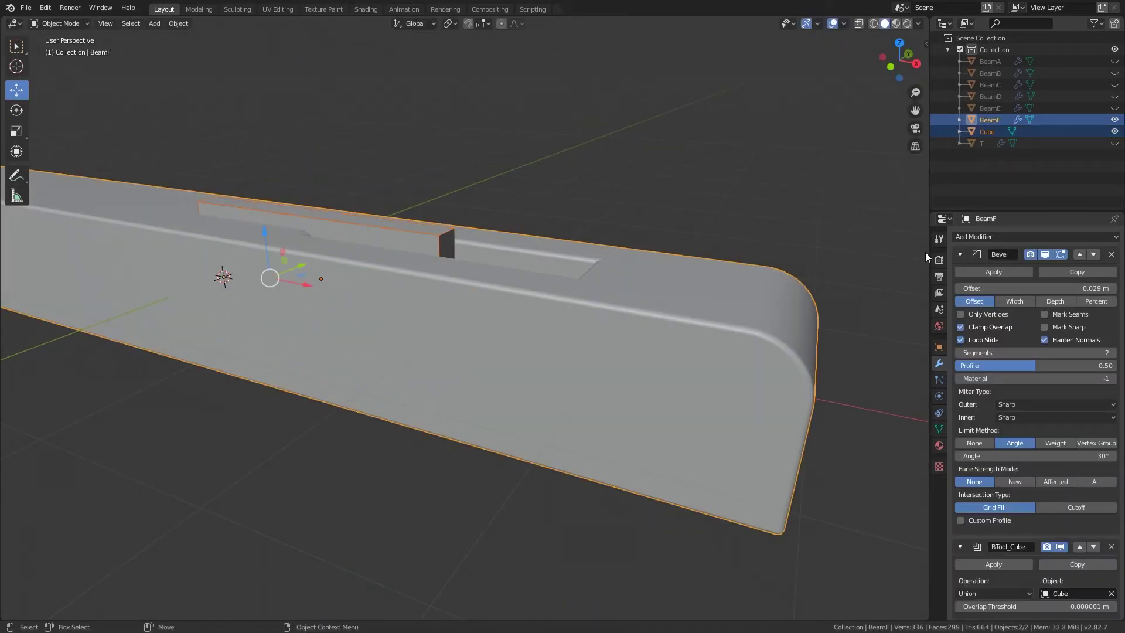
pyautogui.click(960, 254)
pyautogui.click(1082, 278)
pyautogui.moveTo(821, 279)
pyautogui.mouseDown(button='middle')
pyautogui.moveTo(698, 266)
pyautogui.moveTo(782, 273)
pyautogui.moveTo(548, 463)
pyautogui.mouseUp(button='middle')
pyautogui.click(783, 273)
# - Duplicate the plate along X, enlarge the copy over BeamF's end, and union it
pyautogui.click(994, 271)
pyautogui.click(479, 282)
pyautogui.hotkey('shift', 'd')
pyautogui.press('x')
pyautogui.click(837, 294)
pyautogui.moveTo(547, 463); pyautogui.dragTo(635, 410)
pyautogui.keyDown('shift'); pyautogui.click(619, 434); pyautogui.keyUp('shift')
pyautogui.press('ctrl+shift+KP_Add')
pyautogui.moveTo(619, 431); pyautogui.dragTo(692, 375, button='middle')
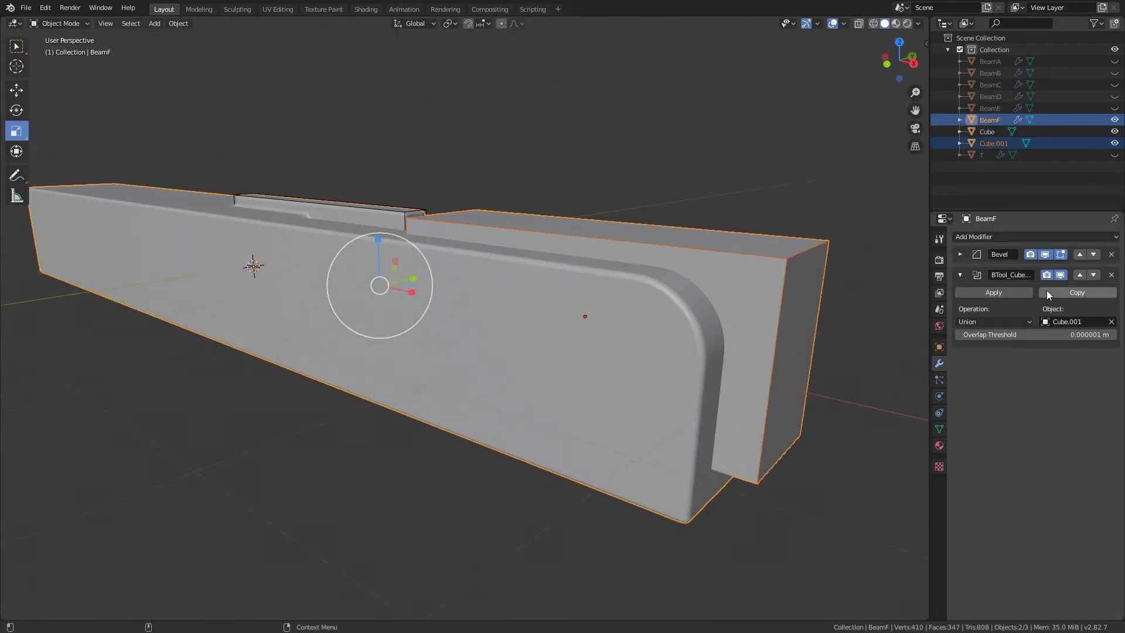
pyautogui.click(1080, 274)
pyautogui.click(807, 252)
pyautogui.moveTo(807, 252); pyautogui.dragTo(787, 269, button='middle')
# - Pull the end block copy's end face inward in Edit Mode
pyautogui.press('Tab')
pyautogui.click(808, 306)
pyautogui.moveTo(829, 419); pyautogui.dragTo(817, 418)
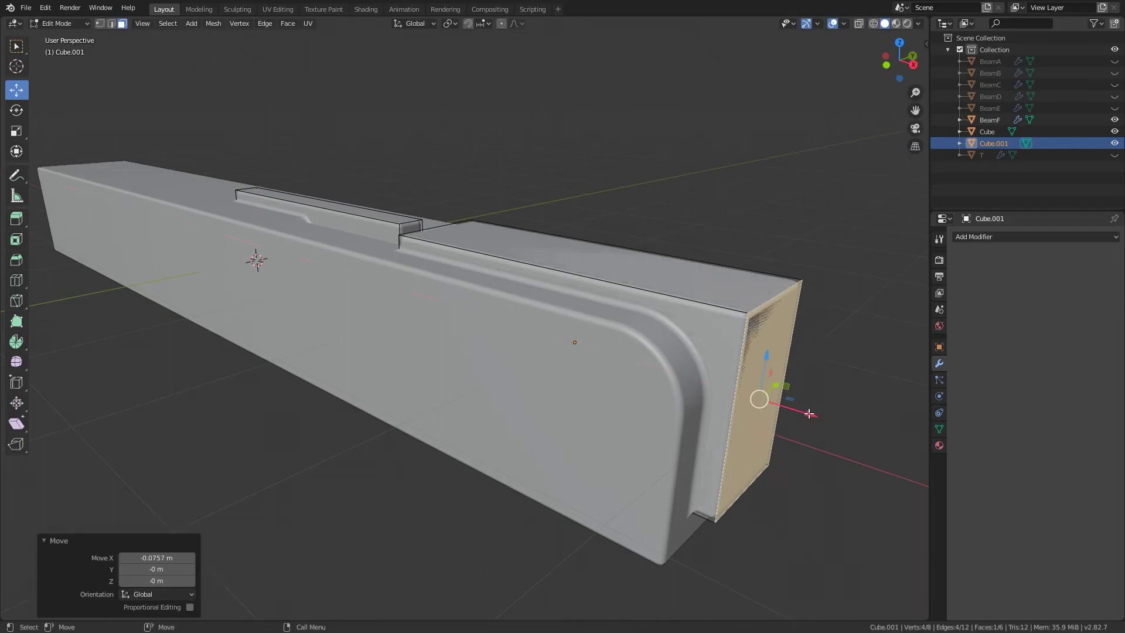
pyautogui.press('KP_1')
pyautogui.moveTo(829, 264); pyautogui.dragTo(821, 263)
pyautogui.moveTo(821, 264); pyautogui.dragTo(662, 228, button='middle')
# - Bevel the end block's top edge to round it off
pyautogui.press('2')
pyautogui.click(674, 281)
pyautogui.rightClick(674, 281)
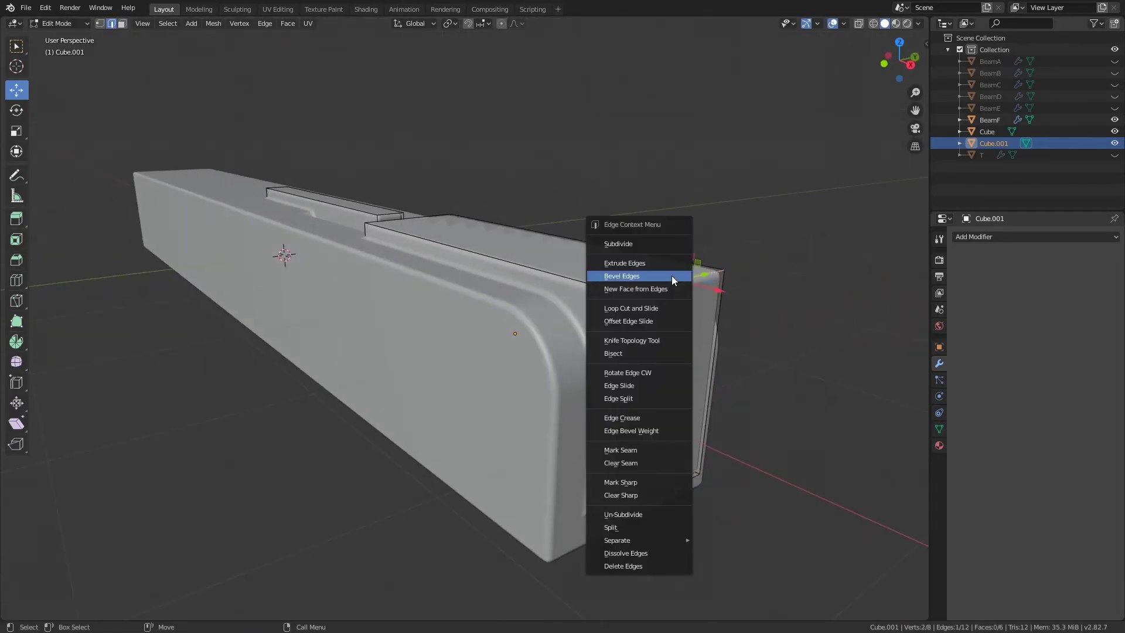
pyautogui.click(622, 276)
pyautogui.rightClick(738, 252)
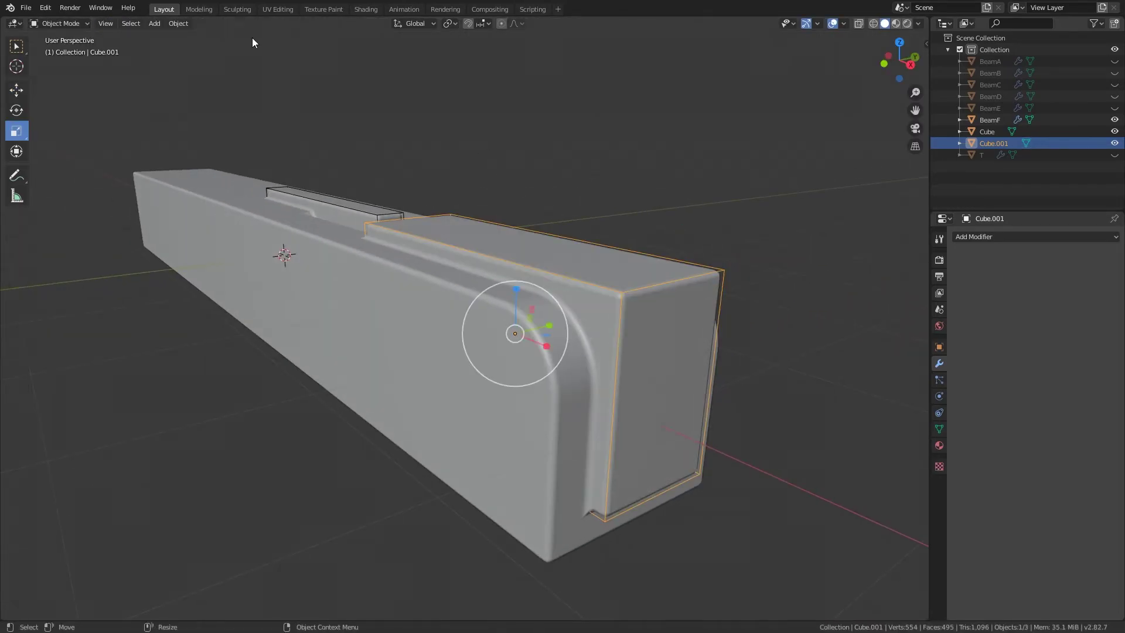
pyautogui.rightClick(629, 270)
pyautogui.click(624, 273)
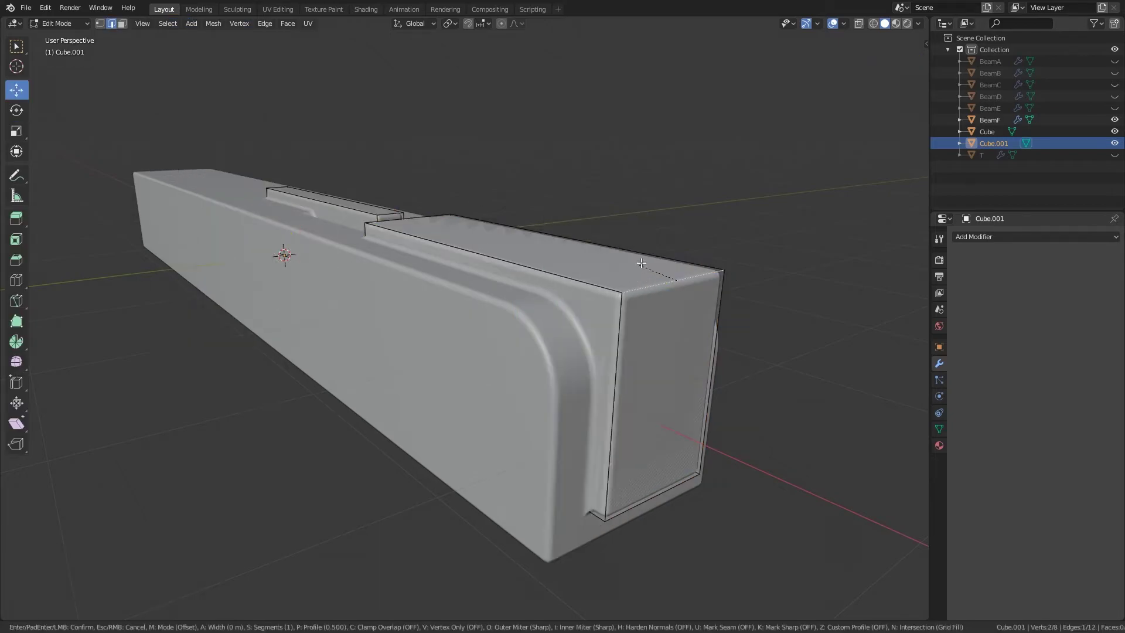
pyautogui.click(639, 275)
# - Shade the end block smooth, apply its union to BeamF, and delete the copy
pyautogui.press('Tab')
pyautogui.rightClick(634, 273)
pyautogui.click(635, 273)
pyautogui.moveTo(634, 273)
pyautogui.mouseDown(button='middle')
pyautogui.moveTo(687, 253)
pyautogui.moveTo(669, 236)
pyautogui.moveTo(613, 255)
pyautogui.moveTo(589, 231)
pyautogui.moveTo(935, 276)
pyautogui.mouseUp(button='middle')
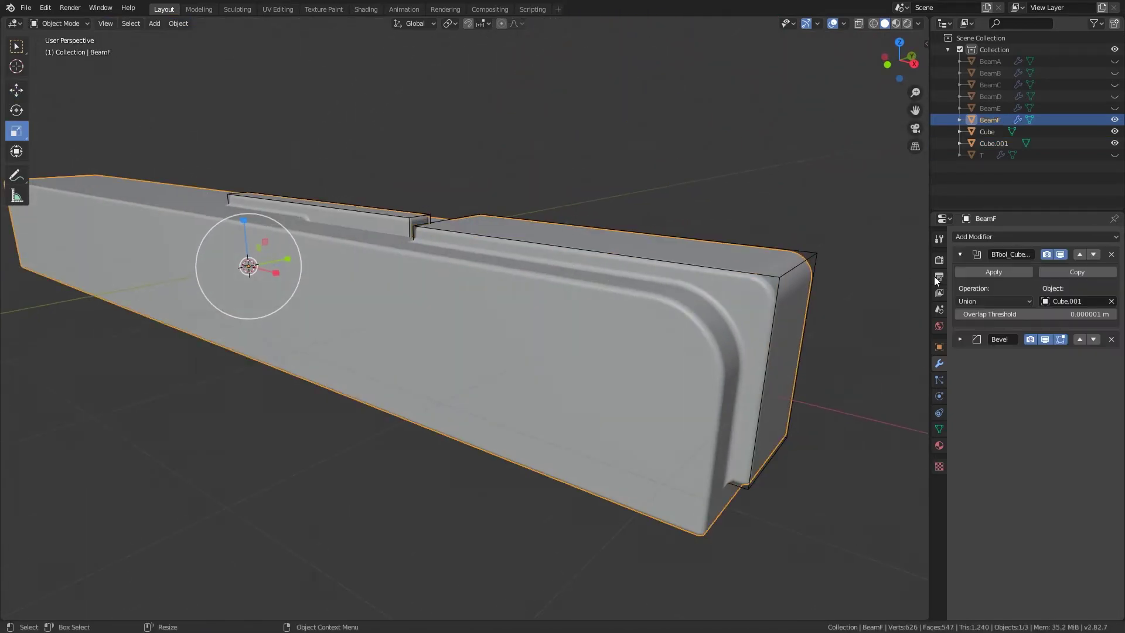
pyautogui.click(786, 269)
pyautogui.press('Delete')
pyautogui.click(321, 227)
# - Lower and scale the Cube cutter below BeamF, then add a Bool Tool Difference
pyautogui.moveTo(322, 227); pyautogui.dragTo(363, 379)
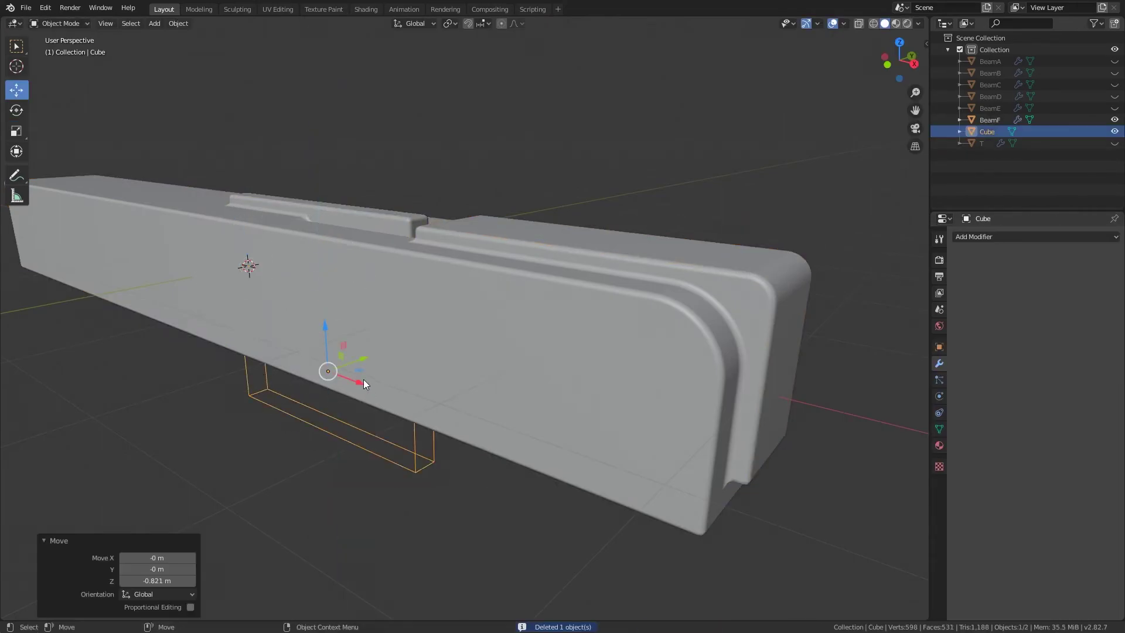
pyautogui.moveTo(363, 379); pyautogui.dragTo(620, 427, button='middle')
pyautogui.moveTo(534, 404); pyautogui.dragTo(538, 334)
pyautogui.hotkey('shift', 'space')
pyautogui.press('s')
pyautogui.keyDown('shift'); pyautogui.click(570, 332); pyautogui.keyUp('shift')
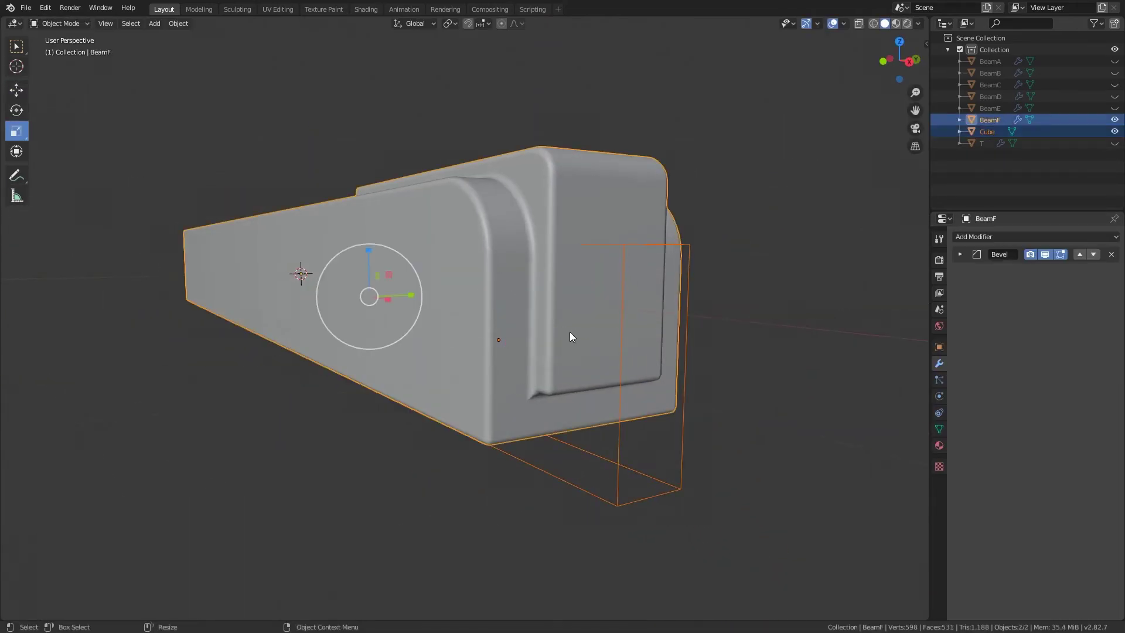
pyautogui.hotkey('ctrl', 'shift', '-')
# - Slide the cutter along X to the end block, narrow it along Y, and apply the boolean
pyautogui.moveTo(697, 455)
pyautogui.mouseDown(button='middle')
pyautogui.moveTo(555, 337)
pyautogui.moveTo(660, 296)
pyautogui.moveTo(613, 329)
pyautogui.mouseUp(button='middle')
pyautogui.press('g')
pyautogui.press('x')
pyautogui.click(550, 358)
pyautogui.press('s')
pyautogui.press('y')
pyautogui.click(562, 351)
pyautogui.click(961, 272)
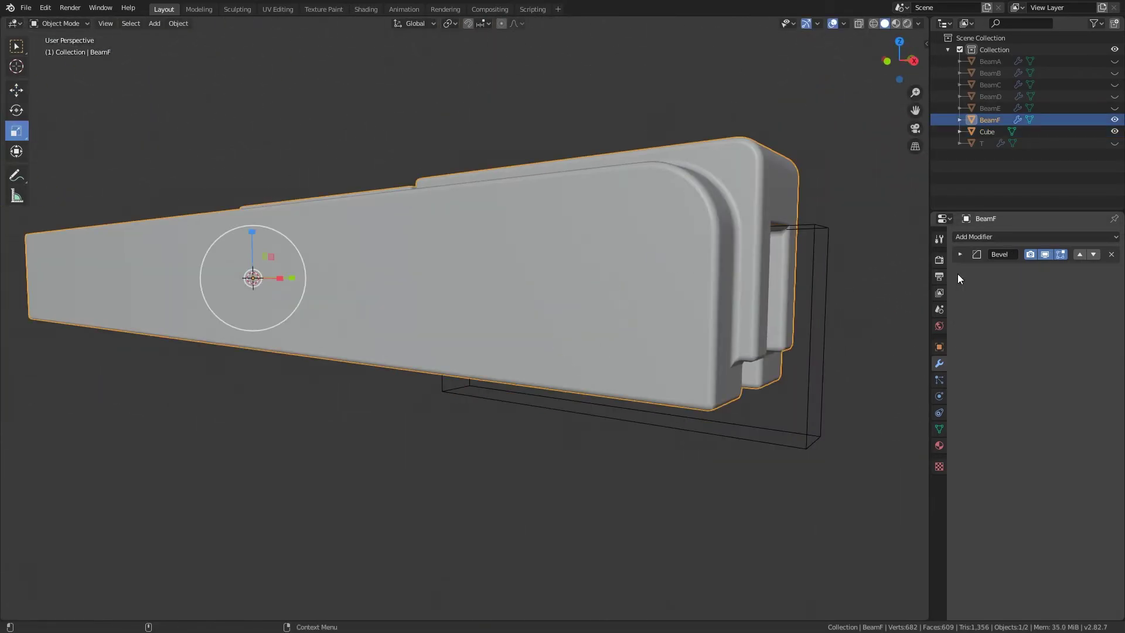
# - Move the cutter under the end block and cut the opening through BeamF
pyautogui.moveTo(814, 375)
pyautogui.mouseDown(button='middle')
pyautogui.moveTo(786, 388)
pyautogui.moveTo(786, 402)
pyautogui.moveTo(586, 345)
pyautogui.mouseUp(button='middle')
pyautogui.hotkey('shift', 'space')
pyautogui.press('g')
pyautogui.moveTo(586, 349); pyautogui.dragTo(522, 344)
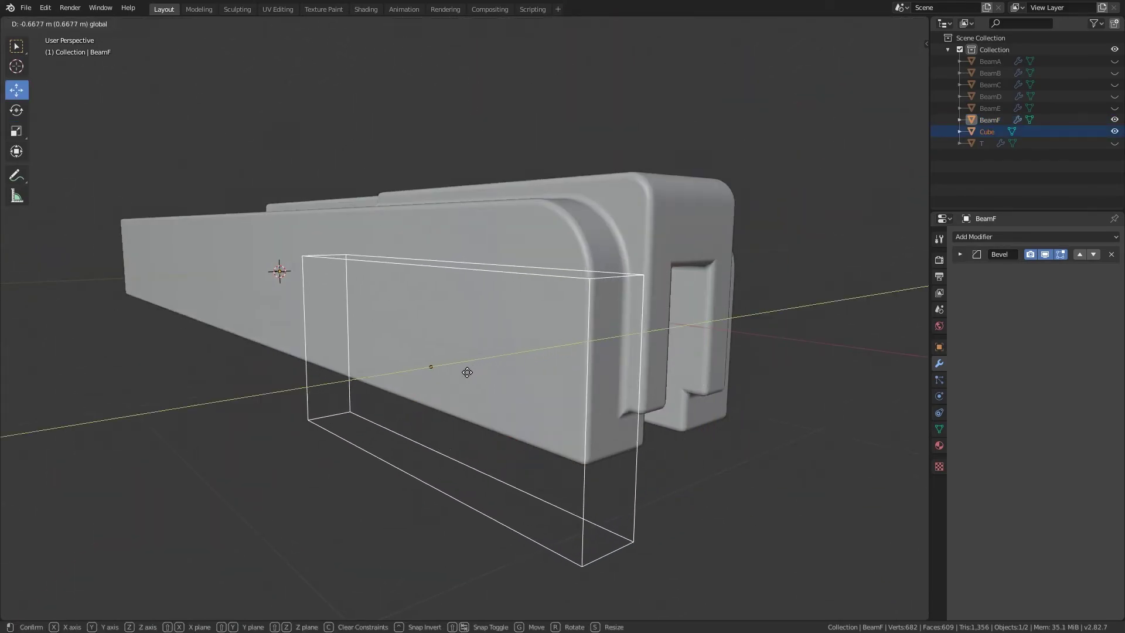
pyautogui.keyDown('shift'); pyautogui.click(521, 343); pyautogui.keyUp('shift')
pyautogui.hotkey('ctrl', '-')
pyautogui.moveTo(817, 342)
pyautogui.mouseDown(button='middle')
pyautogui.moveTo(781, 266)
pyautogui.moveTo(782, 281)
pyautogui.moveTo(709, 304)
pyautogui.mouseUp(button='middle')
# - Shift the cutter across the beam and reselect BeamF to inspect the opening
pyautogui.click(446, 354)
pyautogui.moveTo(405, 307); pyautogui.dragTo(395, 310)
pyautogui.click(395, 310)
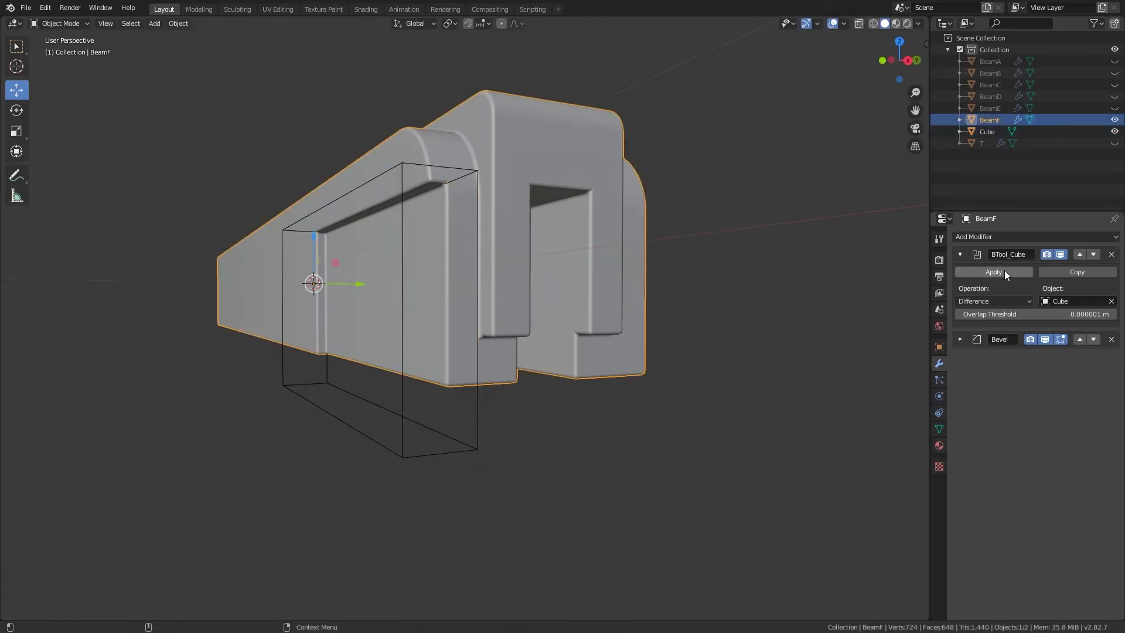
pyautogui.click(994, 272)
pyautogui.moveTo(762, 281); pyautogui.dragTo(644, 285, button='middle')
# - Symmetrize all of BeamF's mesh in Edit Mode, changing the mirror Direction
pyautogui.press('Tab')
pyautogui.press('F3')
pyautogui.press('Return')
pyautogui.moveTo(319, 508)
pyautogui.mouseDown(button='middle')
pyautogui.moveTo(472, 382)
pyautogui.moveTo(456, 426)
pyautogui.mouseUp(button='middle')
pyautogui.press('Tab')
pyautogui.press('Tab')
pyautogui.press('a')
pyautogui.press('F3')
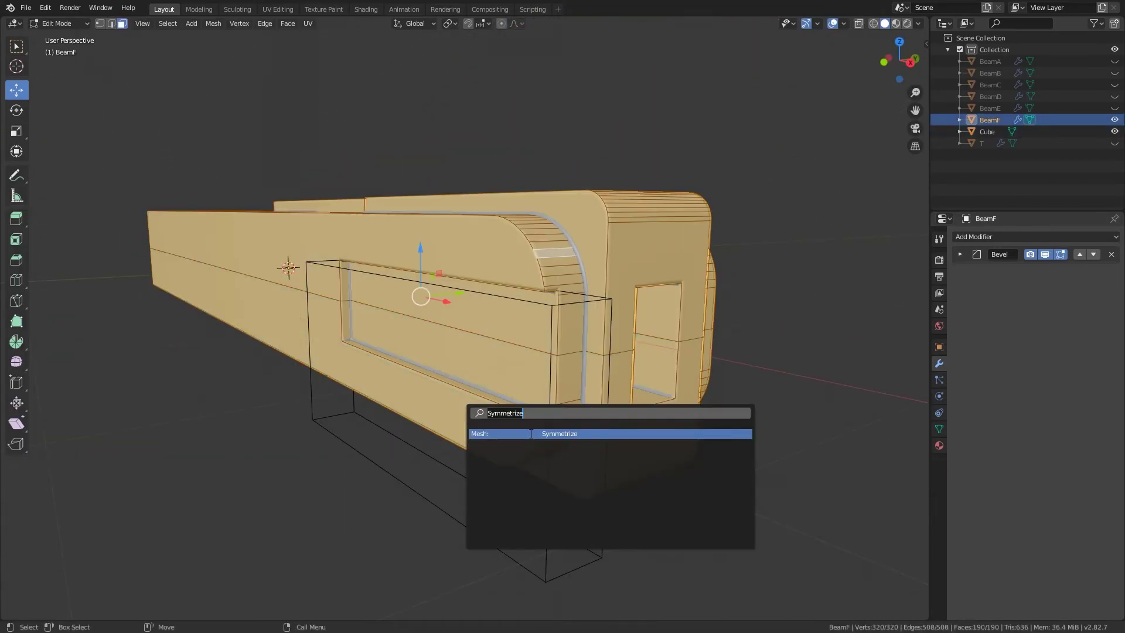
pyautogui.press('Return')
pyautogui.click(171, 592)
pyautogui.click(126, 542)
# - Run Symmetrize on BeamF's whole mesh a second time
pyautogui.press('Tab')
pyautogui.moveTo(126, 542)
pyautogui.mouseDown(button='middle')
pyautogui.moveTo(410, 378)
pyautogui.moveTo(490, 396)
pyautogui.moveTo(467, 332)
pyautogui.moveTo(894, 339)
pyautogui.mouseUp(button='middle')
pyautogui.press('Tab')
pyautogui.press('F3')
pyautogui.press('Return')
pyautogui.press('Tab')
# - Set the new Symmetrize Direction, then shift the Cube -2.26 m along X
pyautogui.press('Tab')
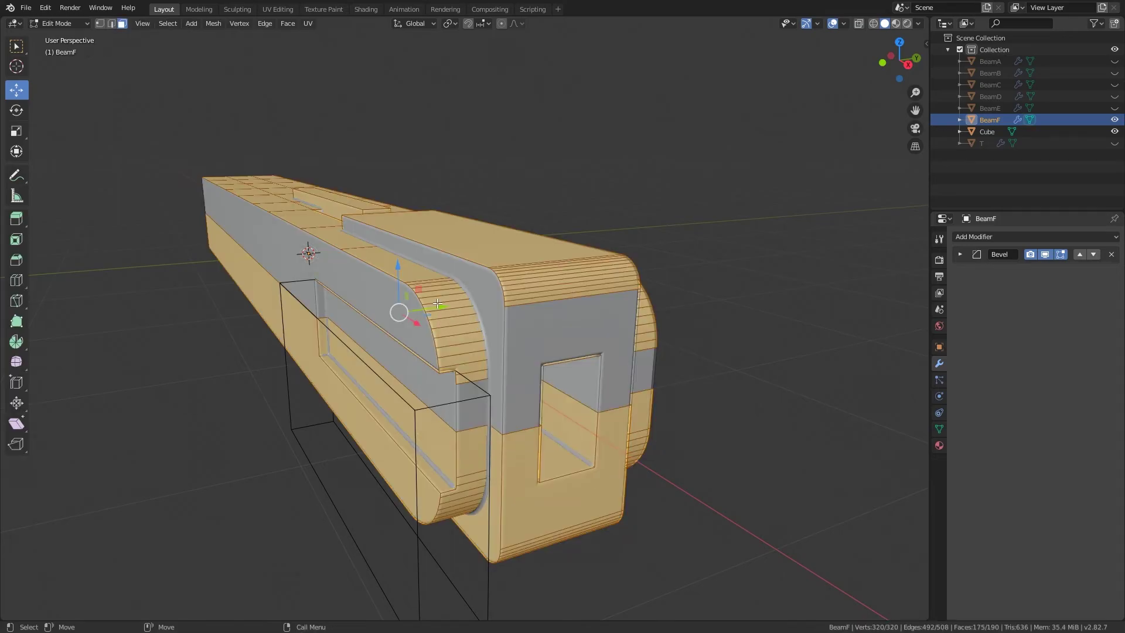
pyautogui.press('F3')
pyautogui.press('Return')
pyautogui.click(171, 589)
pyautogui.moveTo(161, 595)
pyautogui.mouseDown(button='middle')
pyautogui.moveTo(376, 377)
pyautogui.moveTo(611, 392)
pyautogui.mouseUp(button='middle')
pyautogui.press('Tab')
pyautogui.click(565, 392)
pyautogui.moveTo(733, 390); pyautogui.dragTo(373, 402)
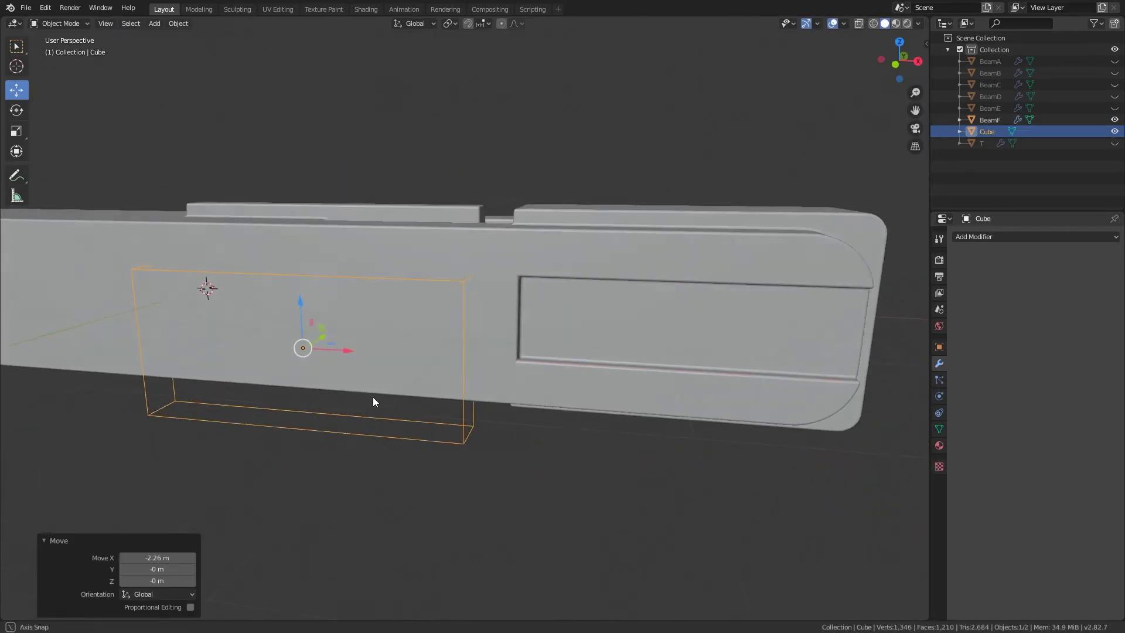
# - Flatten the Cube cutter into a thin slab in front view
pyautogui.moveTo(372, 396); pyautogui.dragTo(365, 314, button='middle')
pyautogui.press('g')
pyautogui.click(356, 297)
pyautogui.press('KP_1')
pyautogui.hotkey('shift', 'space')
pyautogui.press('s')
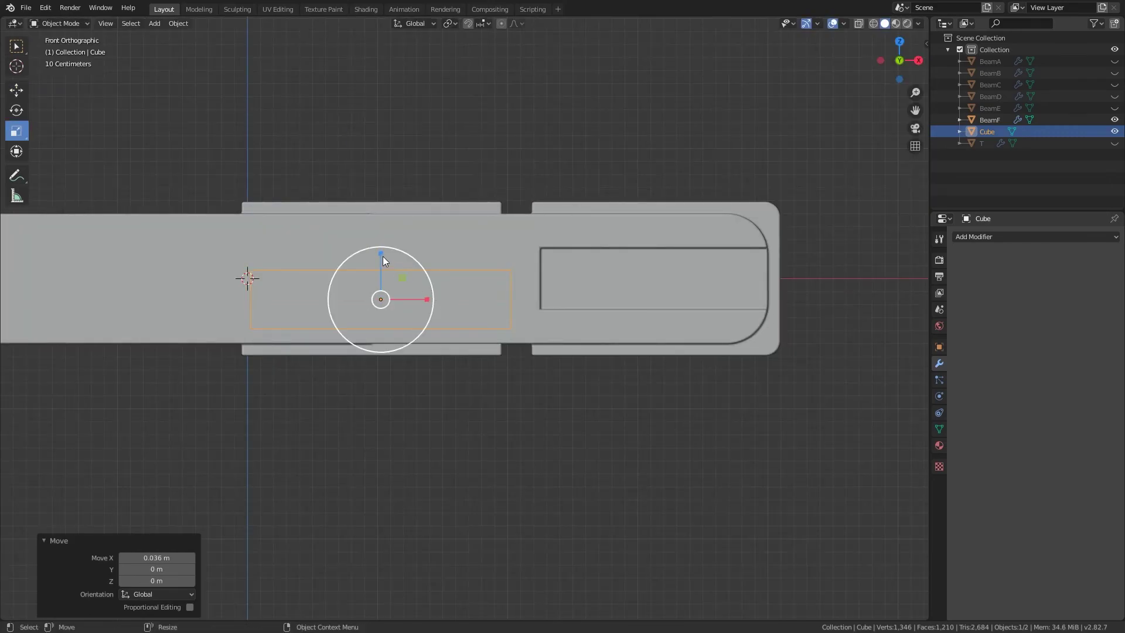
pyautogui.moveTo(384, 260); pyautogui.dragTo(394, 303)
pyautogui.hotkey('shift', 'space')
pyautogui.press('g')
pyautogui.moveTo(395, 304)
pyautogui.mouseDown(button='middle')
pyautogui.moveTo(304, 311)
pyautogui.moveTo(390, 312)
pyautogui.moveTo(348, 317)
pyautogui.moveTo(466, 279)
pyautogui.moveTo(453, 246)
pyautogui.moveTo(351, 229)
pyautogui.mouseUp(button='middle')
# - Push the thin cutter slightly into the side of BeamF
pyautogui.keyDown('shift'); pyautogui.click(406, 302); pyautogui.keyUp('shift')
pyautogui.click(318, 335)
pyautogui.press('g')
pyautogui.click(322, 333)
pyautogui.moveTo(352, 229); pyautogui.dragTo(354, 236)
pyautogui.moveTo(354, 235)
pyautogui.mouseDown(button='middle')
pyautogui.moveTo(392, 198)
pyautogui.moveTo(350, 214)
pyautogui.moveTo(361, 224)
pyautogui.mouseUp(button='middle')
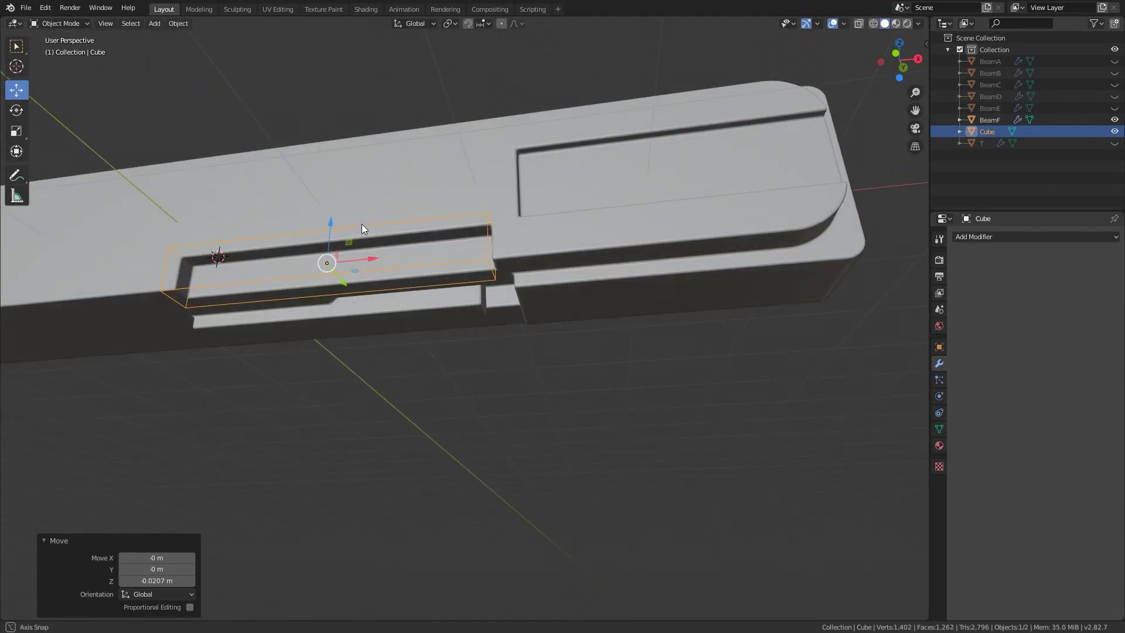
# - Bool Tool Difference on BeamF switched to Intersect, applied, and the cutter cubes deleted
pyautogui.keyDown('shift'); pyautogui.click(498, 227); pyautogui.keyUp('shift')
pyautogui.press('ctrl+KP_Subtract')
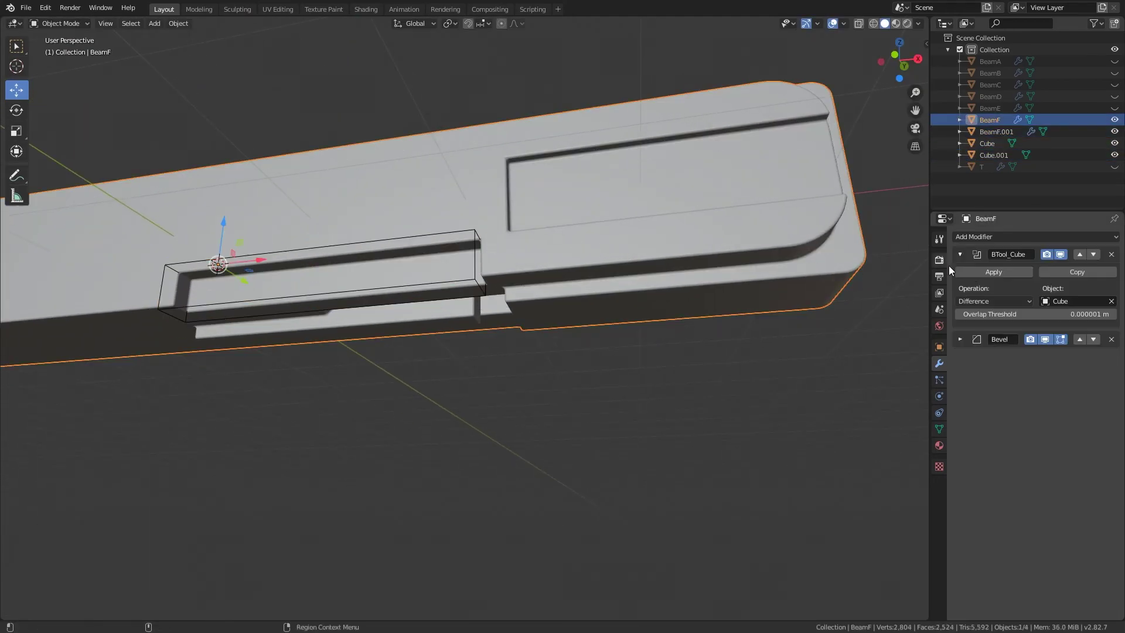
pyautogui.click(995, 301)
pyautogui.click(978, 277)
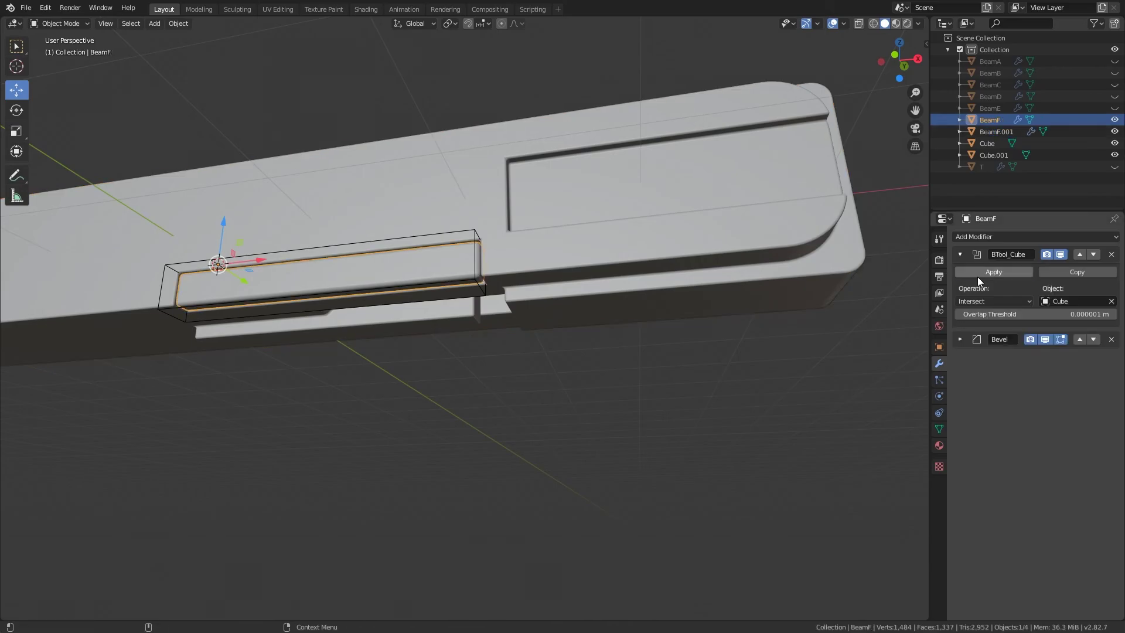
pyautogui.moveTo(527, 351)
pyautogui.mouseDown(button='middle')
pyautogui.moveTo(497, 435)
pyautogui.moveTo(458, 297)
pyautogui.mouseUp(button='middle')
pyautogui.press('Delete')
# - Select the strip's face rows in Edit Mode and slide them into the slot
pyautogui.press('Tab')
pyautogui.scroll(3, 456, 199)
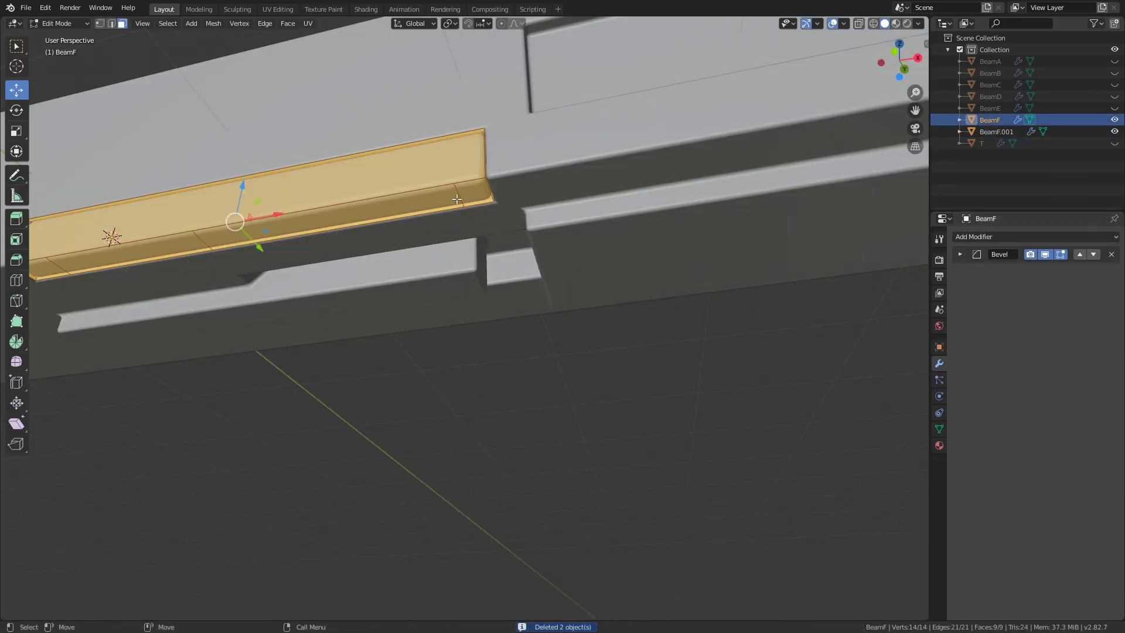
pyautogui.scroll(-3, 457, 200)
pyautogui.click(656, 226)
pyautogui.keyDown('alt'); pyautogui.click(457, 258); pyautogui.keyUp('alt')
pyautogui.press('g')
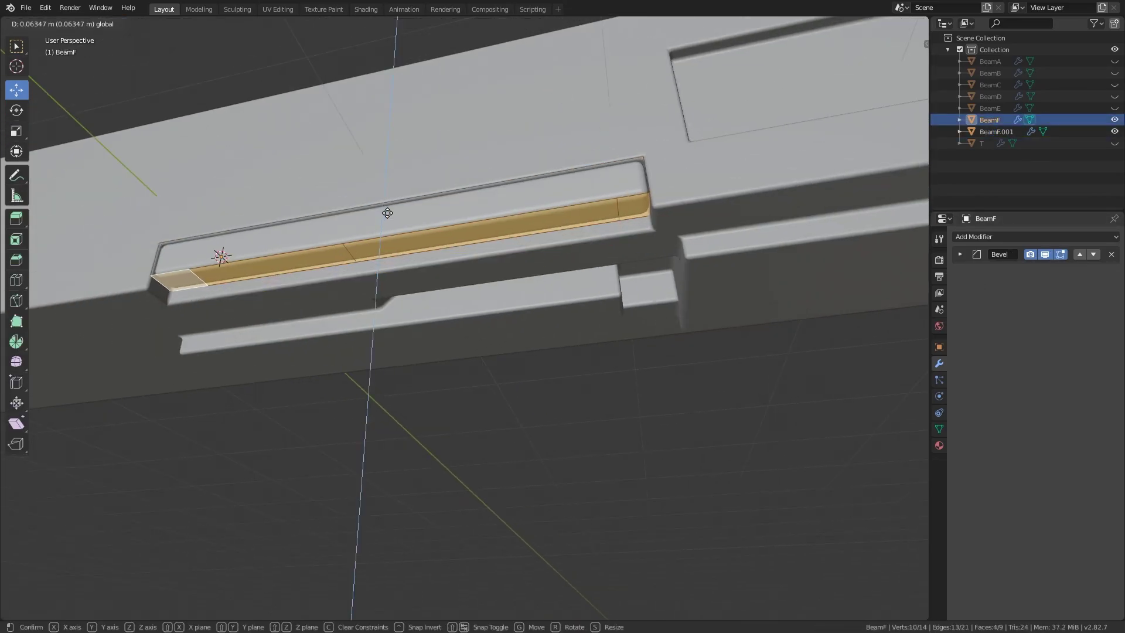
pyautogui.press('Escape')
# - Symmetrize all of BeamF.001's geometry, trying different mirror Directions
pyautogui.press('Tab')
pyautogui.keyDown('shift'); pyautogui.click(522, 192); pyautogui.keyUp('shift')
pyautogui.press('Tab')
pyautogui.press('F3')
pyautogui.press('Return')
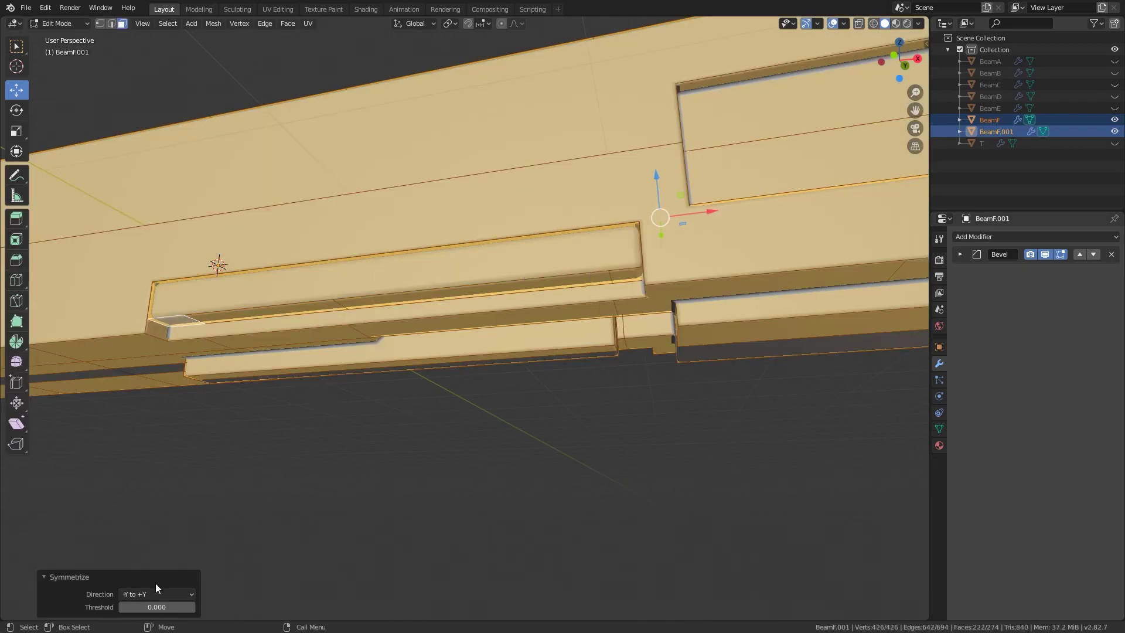
pyautogui.click(157, 588)
pyautogui.click(144, 520)
pyautogui.moveTo(380, 322)
pyautogui.mouseDown(button='middle')
pyautogui.moveTo(417, 367)
pyautogui.moveTo(453, 339)
pyautogui.moveTo(386, 306)
pyautogui.moveTo(331, 311)
pyautogui.mouseUp(button='middle')
pyautogui.click(156, 588)
pyautogui.click(147, 568)
pyautogui.press('Tab')
# - Symmetrize BeamF.001 again with the correct -Y to +Y Direction
pyautogui.scroll(-3, 399, 269)
pyautogui.moveTo(399, 270); pyautogui.dragTo(533, 303, button='middle')
pyautogui.press('Tab')
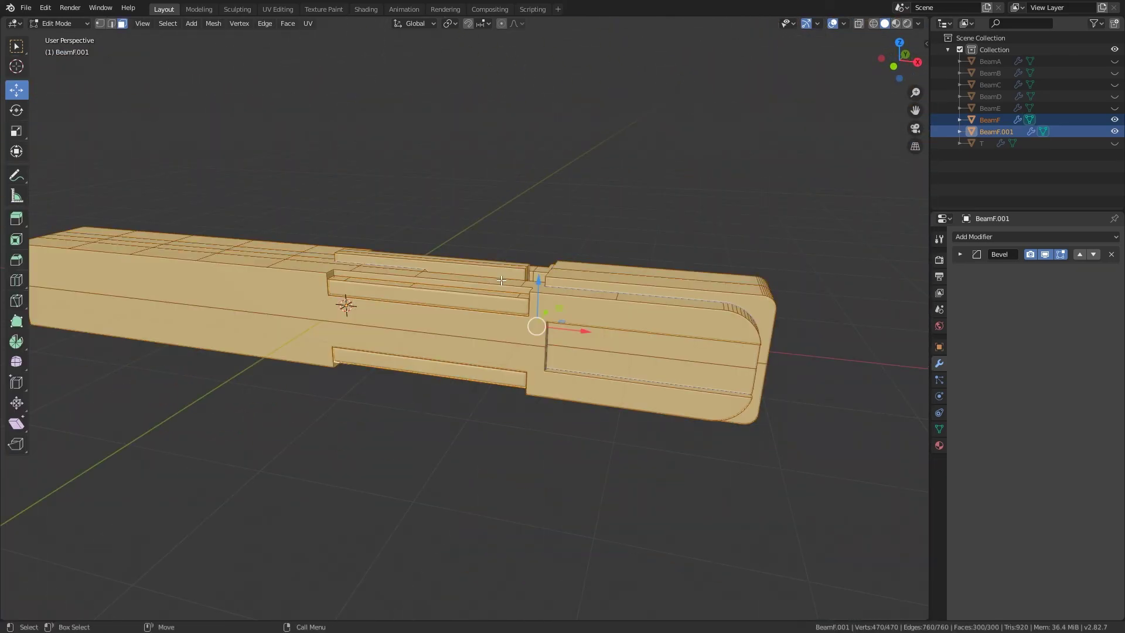
pyautogui.hotkey('shift', 'r')
pyautogui.click(157, 588)
pyautogui.click(159, 569)
pyautogui.press('Tab')
# - Deselect everything and frame the finished rail in the viewport
pyautogui.moveTo(160, 569)
pyautogui.mouseDown(button='middle')
pyautogui.moveTo(530, 280)
pyautogui.moveTo(569, 268)
pyautogui.moveTo(397, 314)
pyautogui.mouseUp(button='middle')
pyautogui.scroll(-2, 395, 301)
pyautogui.click(556, 254)
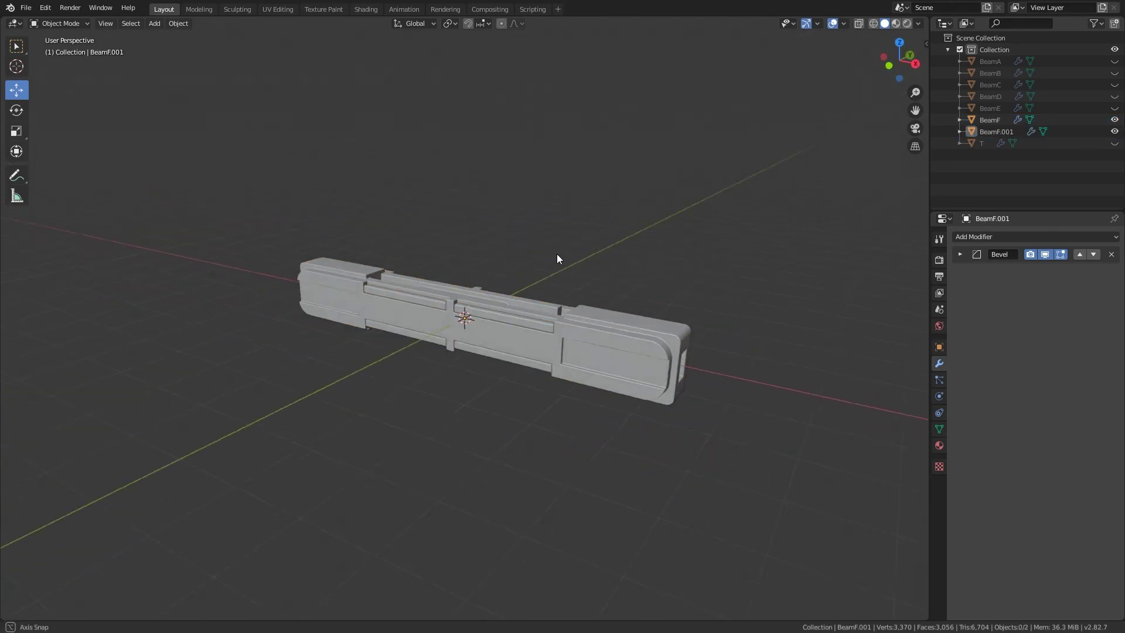
pyautogui.moveTo(557, 259); pyautogui.dragTo(577, 251, button='middle')
pyautogui.scroll(3, 577, 251)
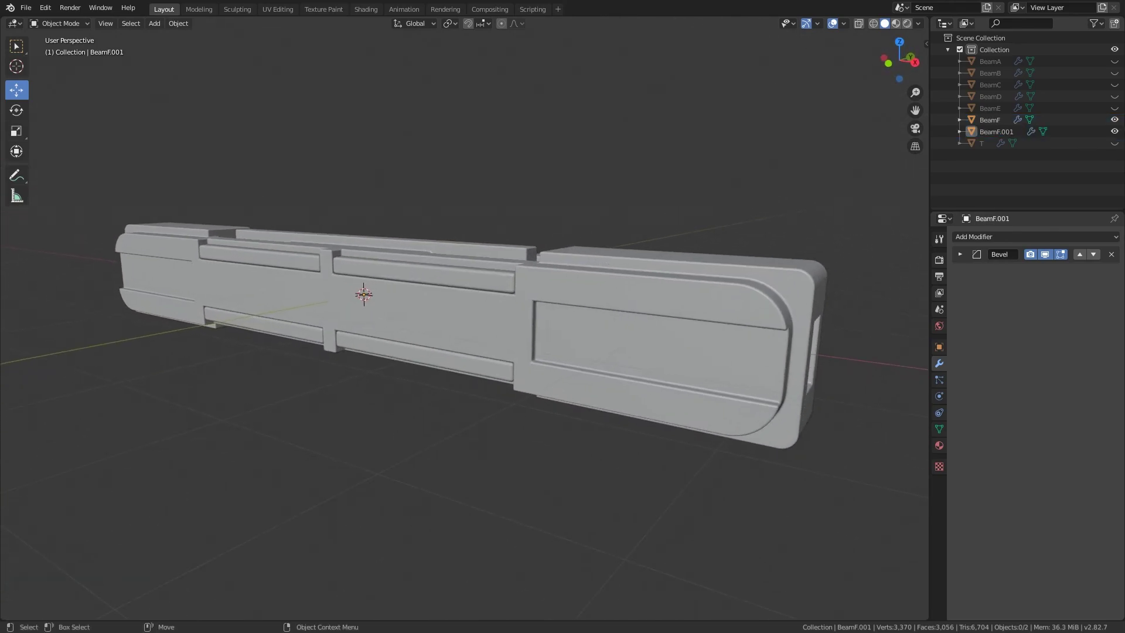